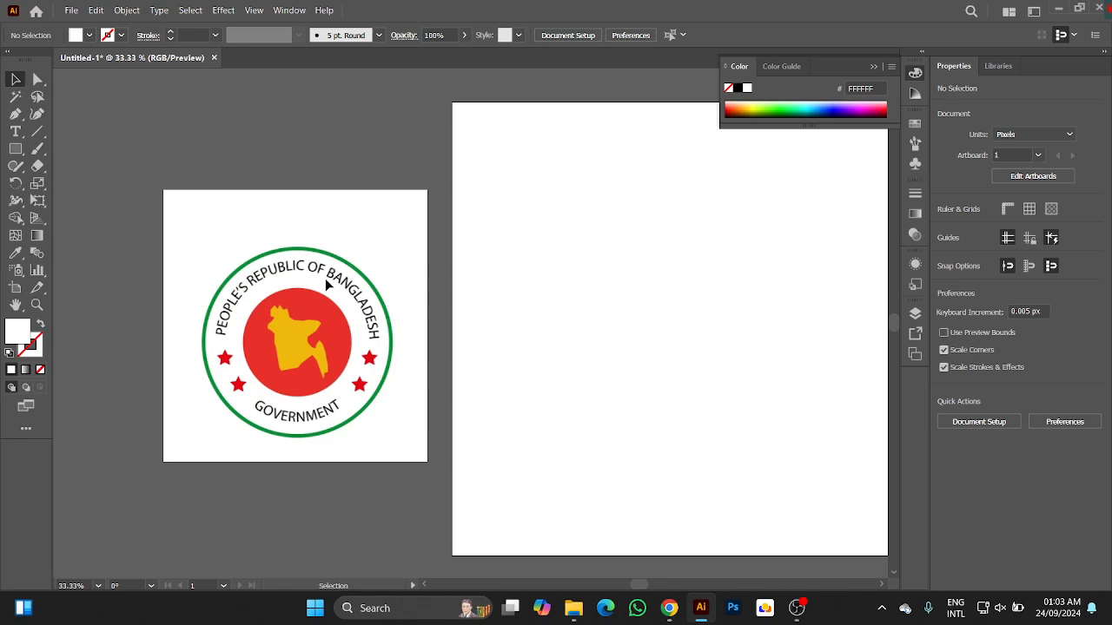
Draw a circle about 535 px in diameter on the blank artboard with the Ellipse tool.
drag(549, 318, 439, 325)
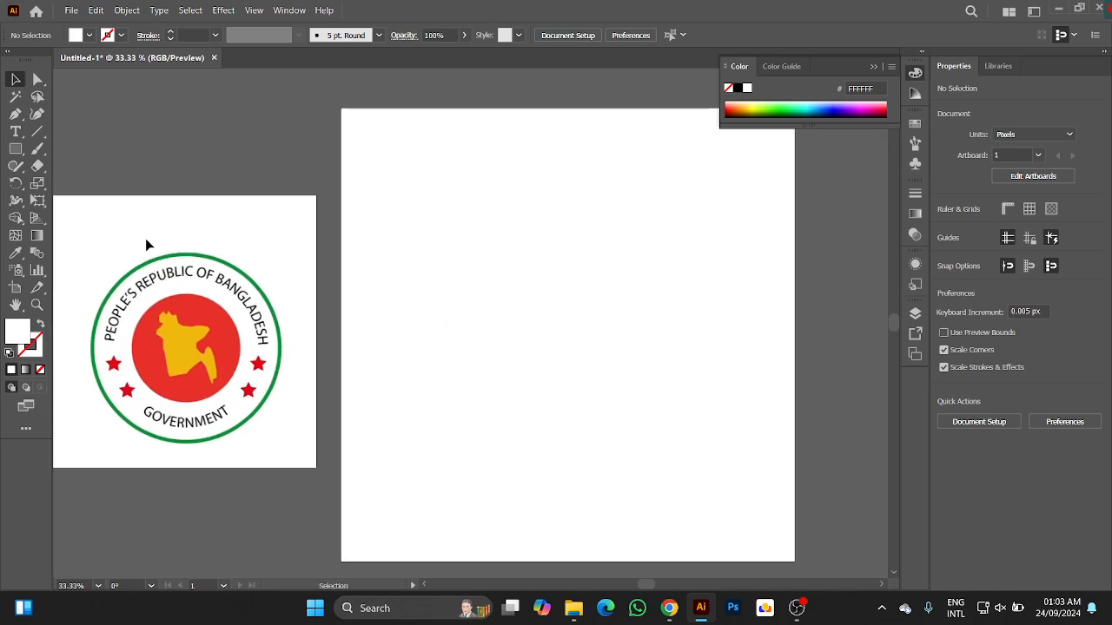
drag(11, 149, 76, 182)
drag(472, 266, 660, 469)
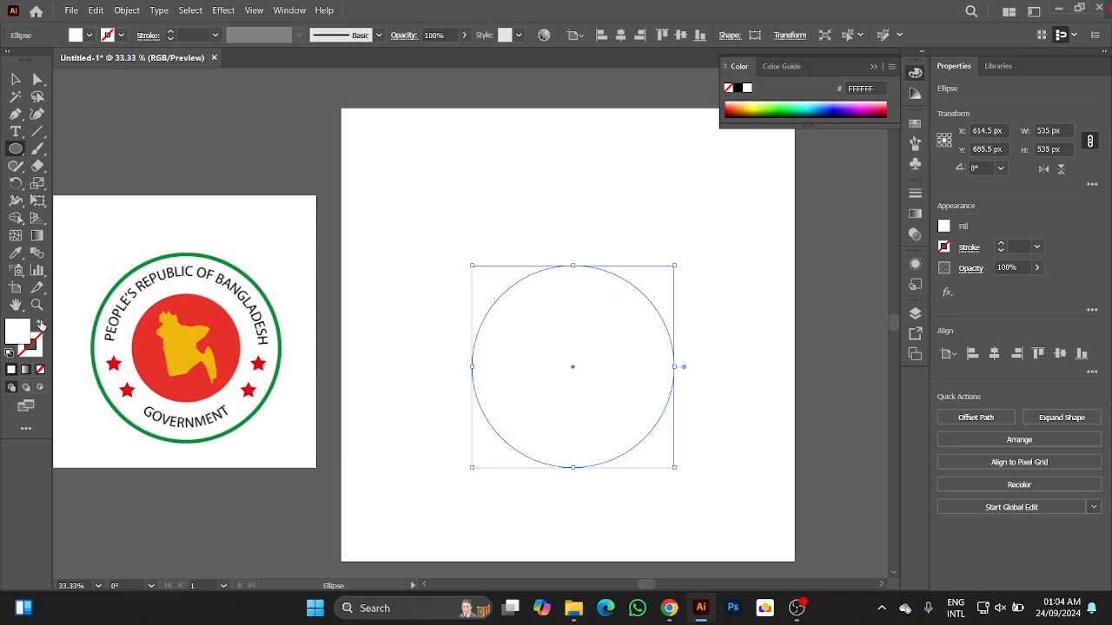
Give the circle no fill and a black (000000) stroke with a weight of 3 pt.
click(40, 324)
click(38, 344)
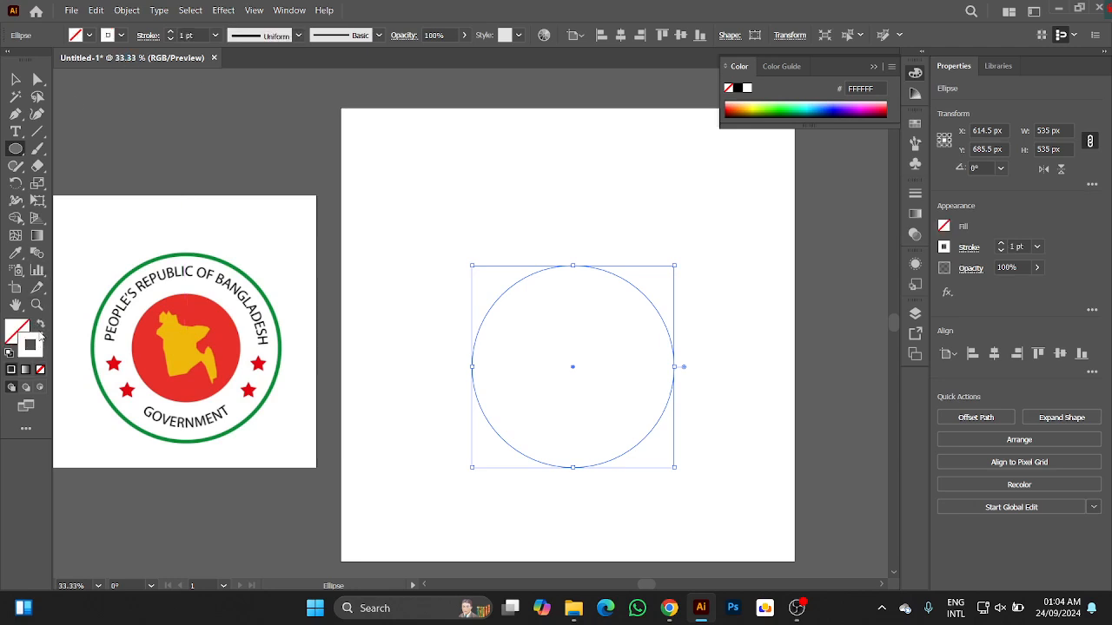
double_click(38, 344)
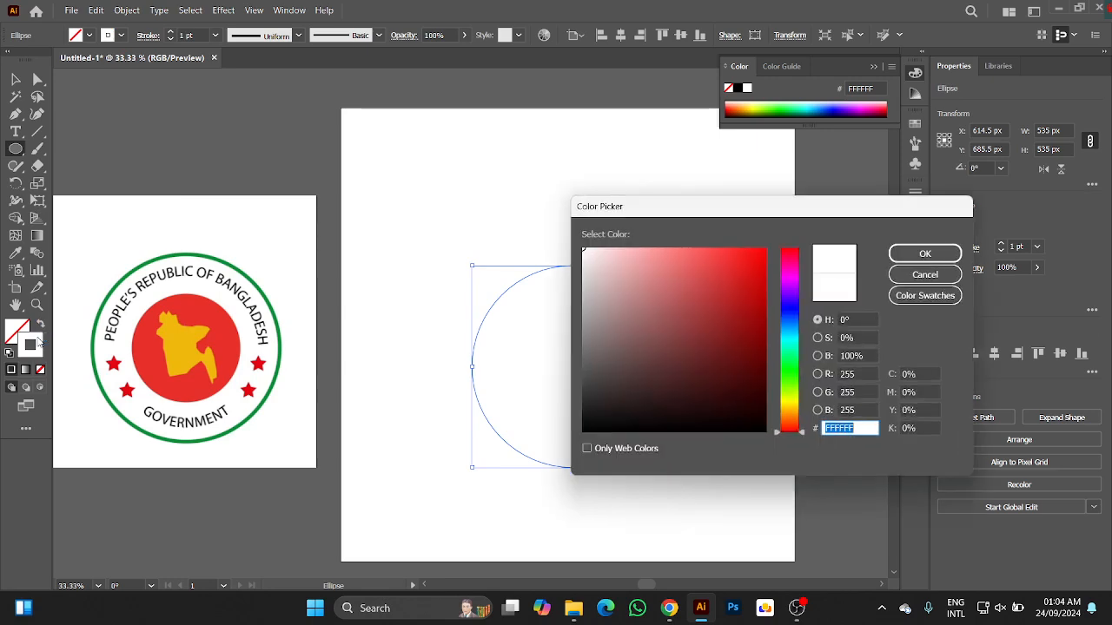
drag(584, 356, 583, 435)
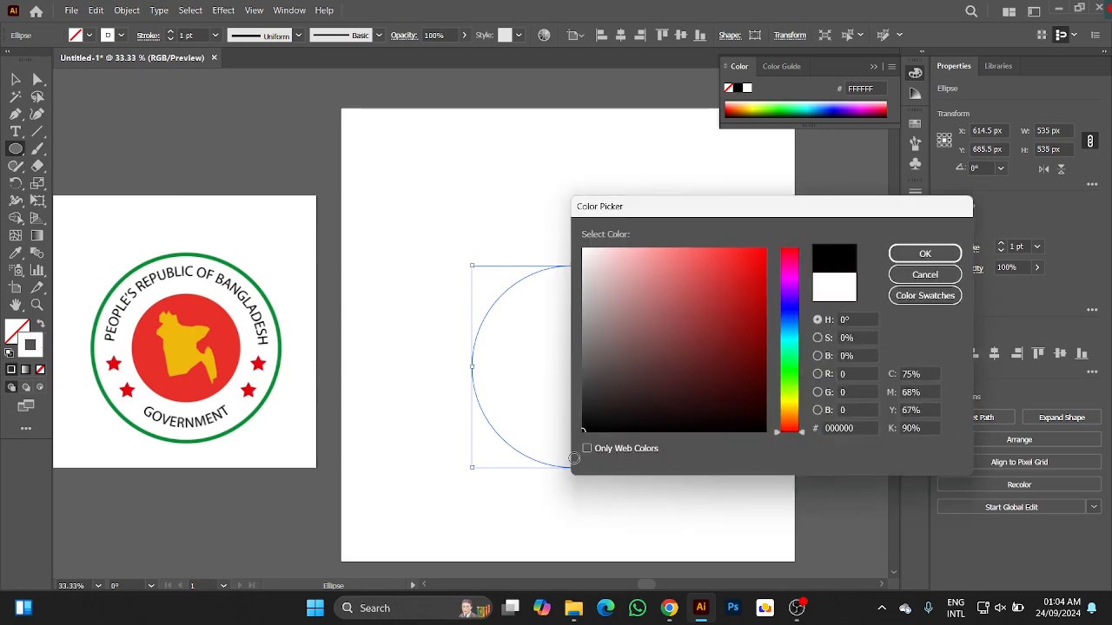
click(922, 253)
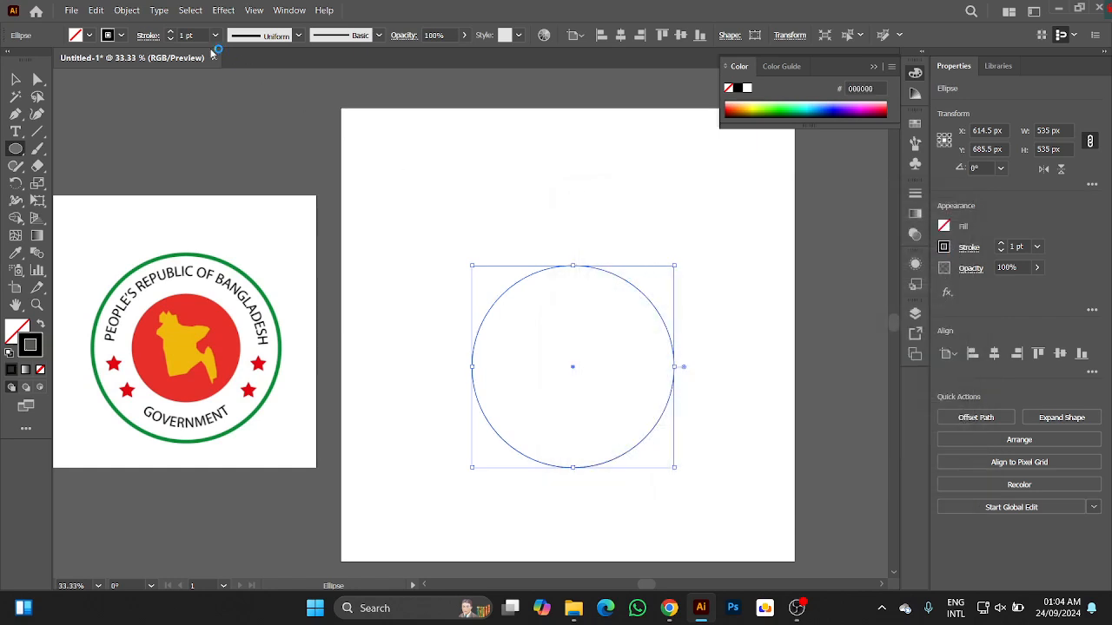
click(171, 32)
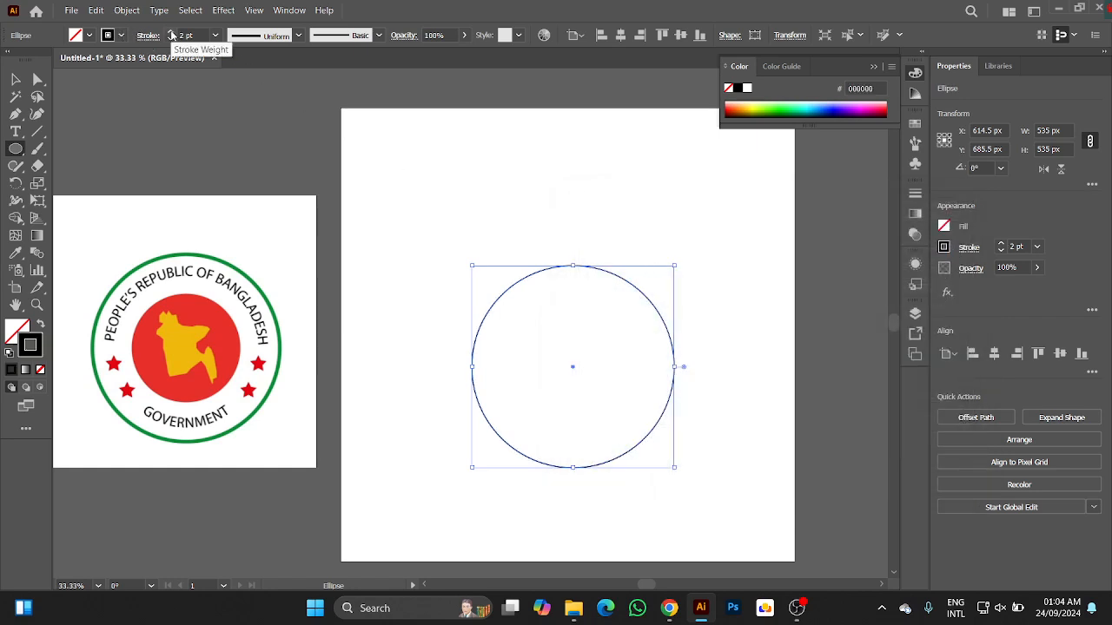
click(171, 32)
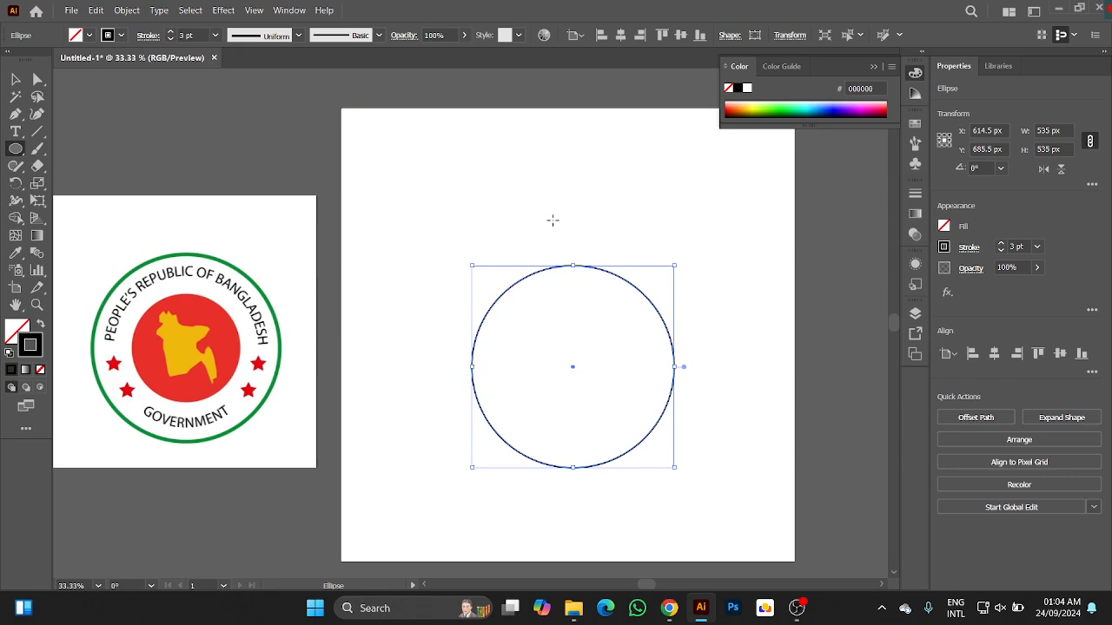
key(v)
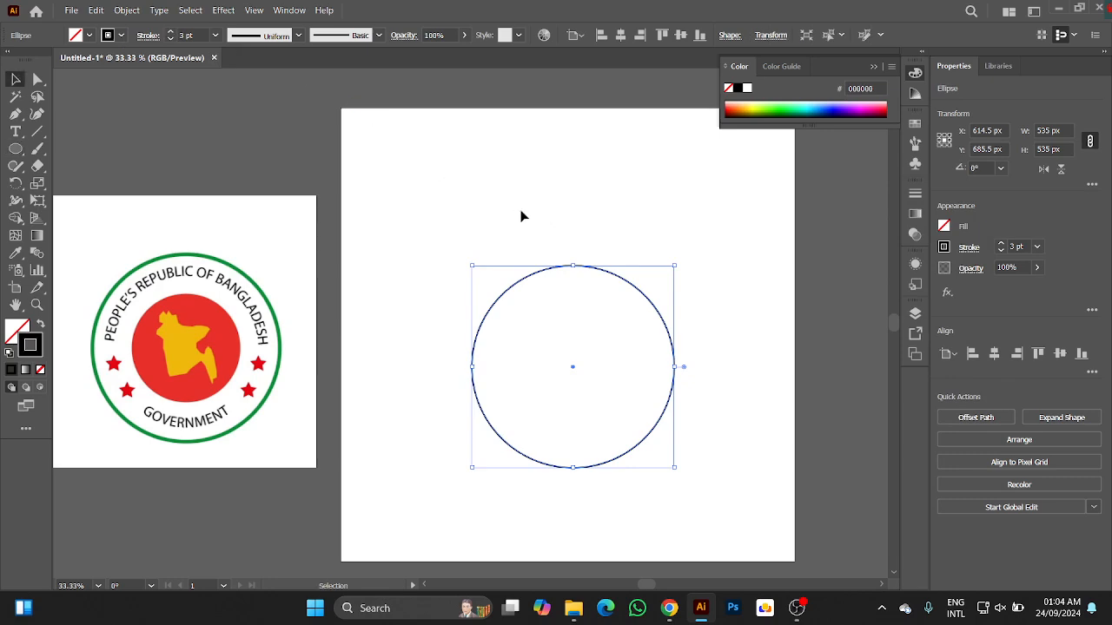
Center the circle horizontally and vertically on the artboard.
click(609, 237)
click(615, 274)
click(621, 38)
click(681, 35)
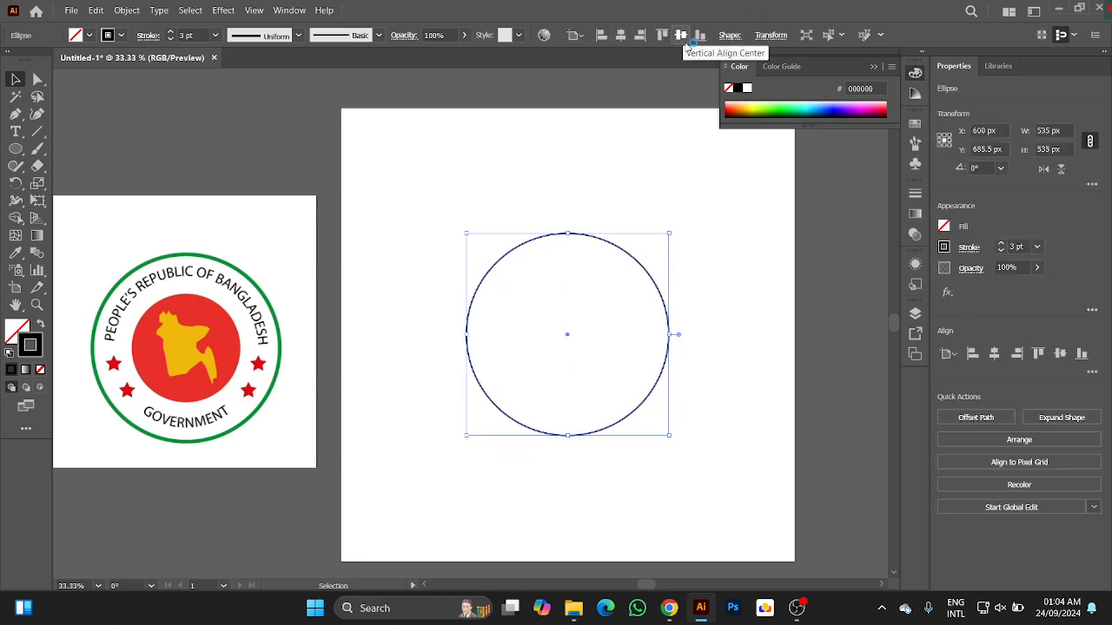
click(558, 193)
Split the circle into upper and lower halves by cutting its left and right anchor points with the Scissors tool.
drag(517, 203, 625, 325)
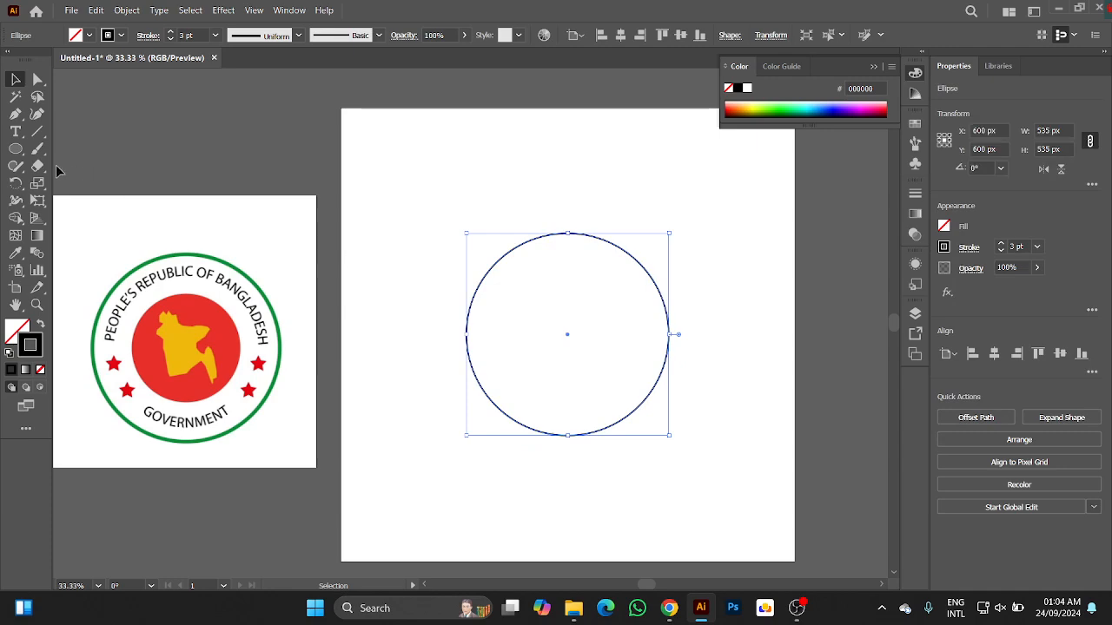
drag(38, 166, 76, 186)
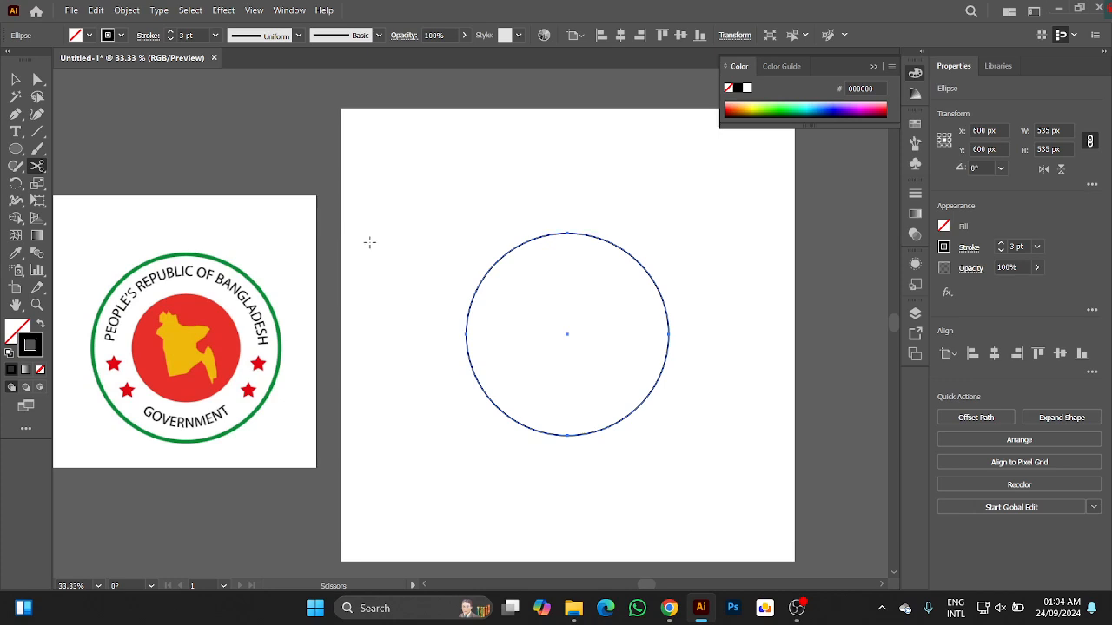
click(465, 333)
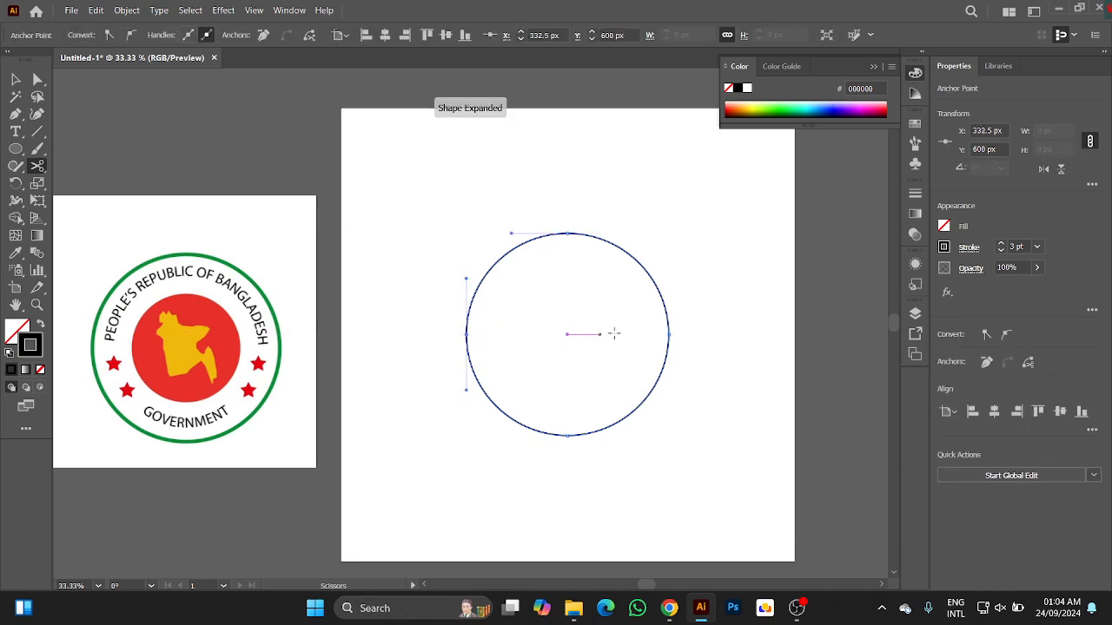
click(669, 334)
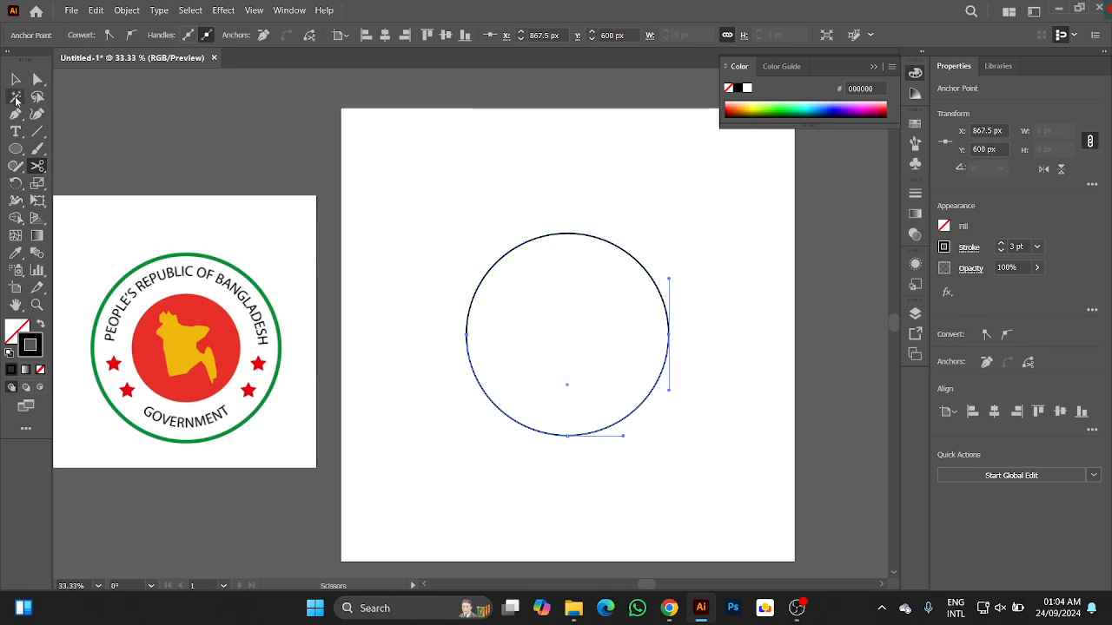
click(18, 79)
drag(441, 195, 594, 294)
click(437, 162)
Place a one-letter point text above the circle near the artboard's upper-left corner and scale it up to about 93 pt.
click(16, 131)
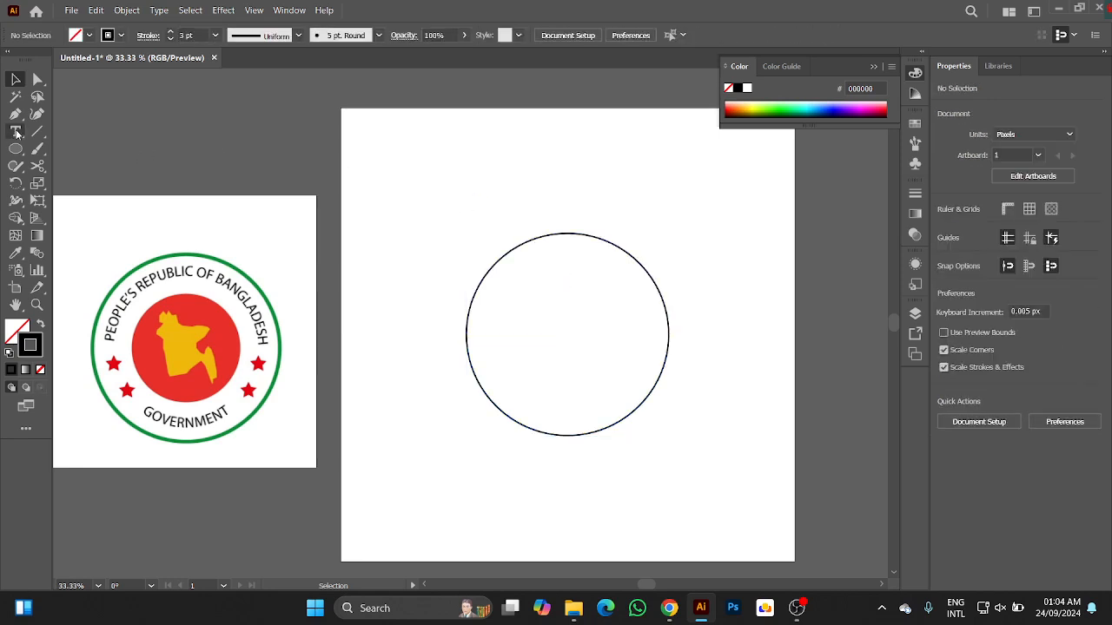
click(392, 152)
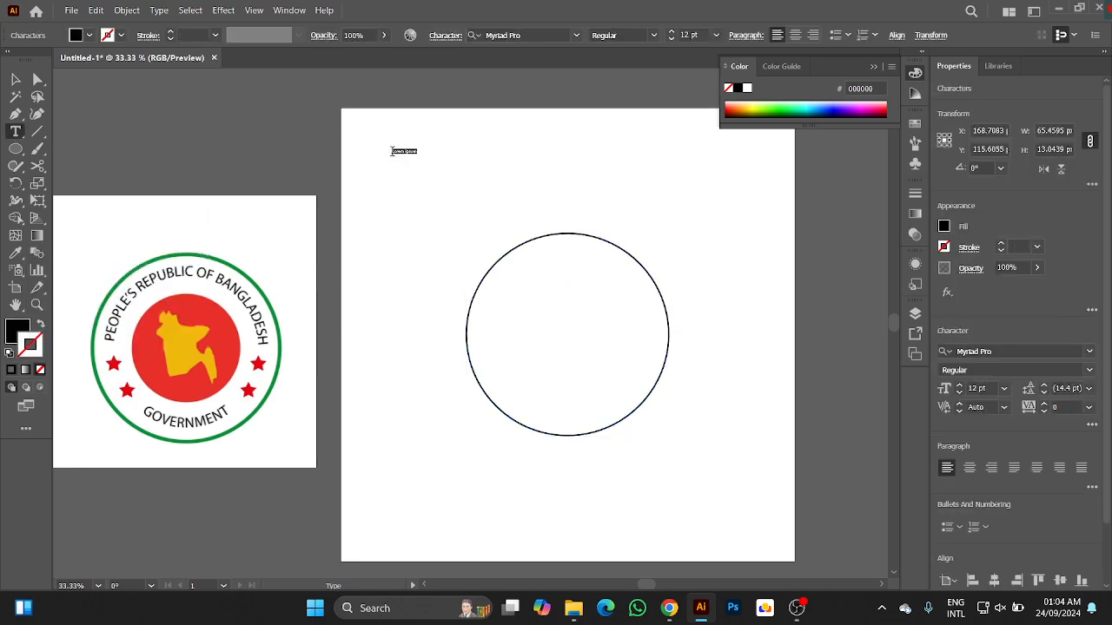
key(BackSpace)
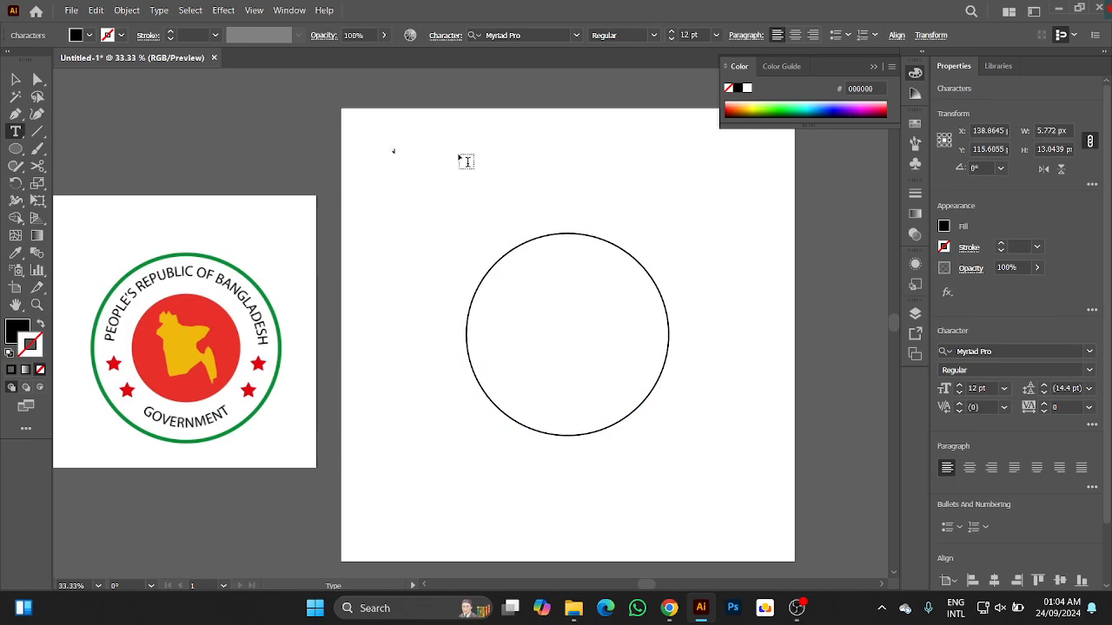
click(14, 79)
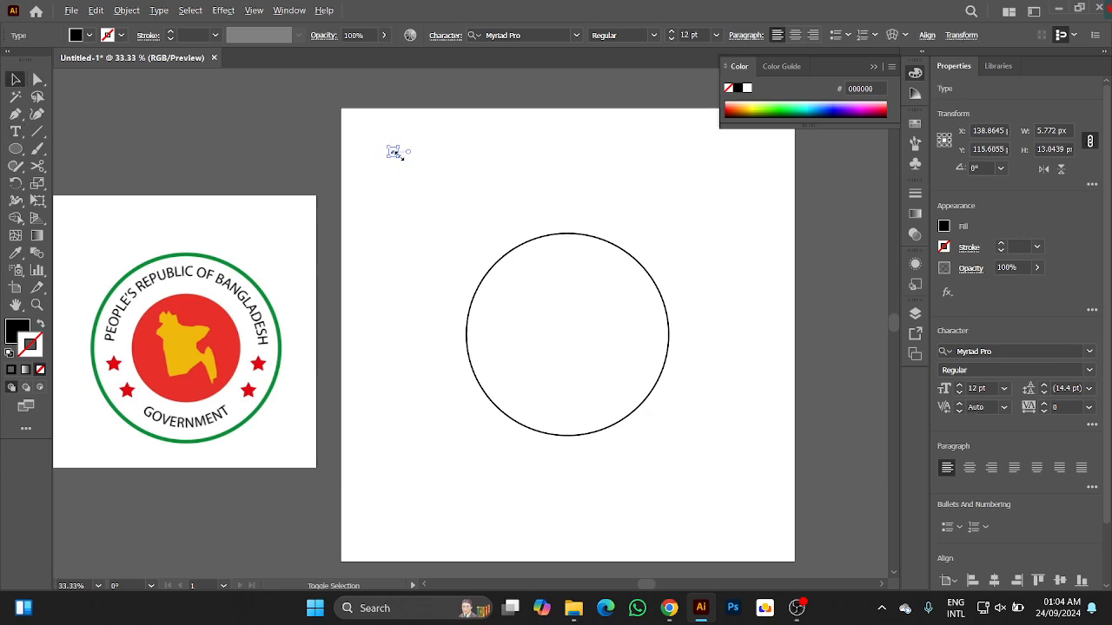
drag(404, 157, 429, 186)
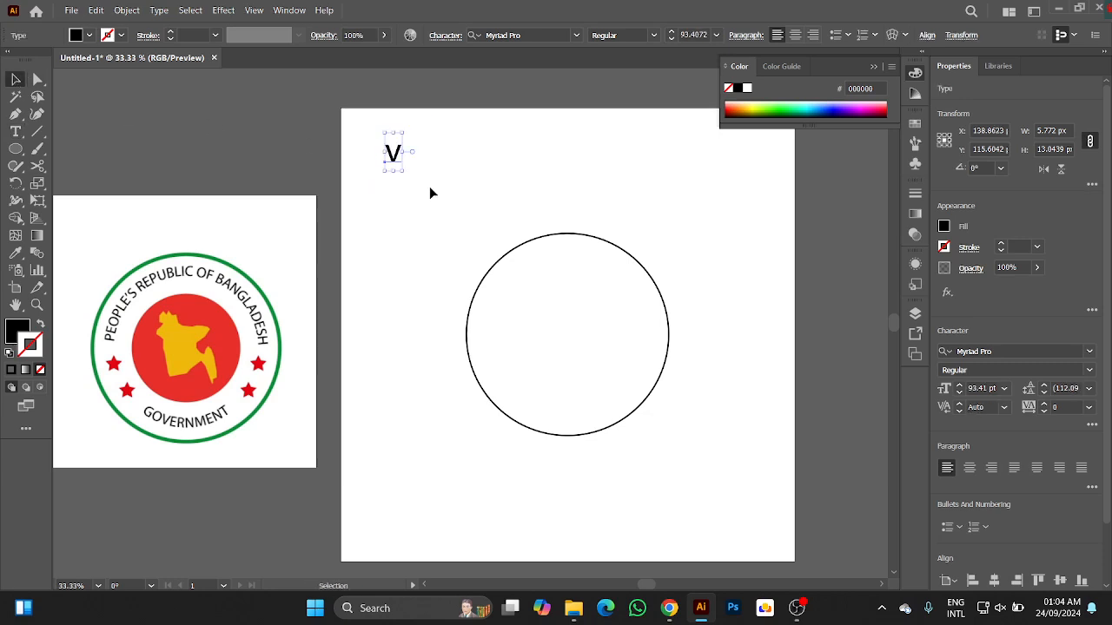
Replace the enlarged letter above the circle with the text "PEOPLE'S REPUBLIC OF BANGLADES".
double_click(394, 157)
key(BackSpace)
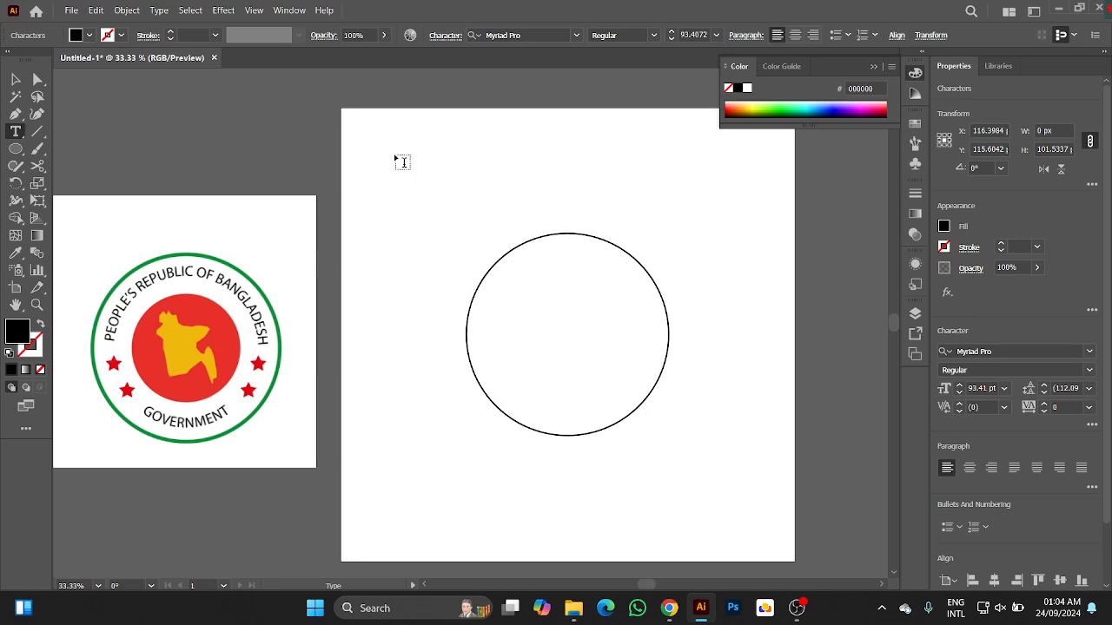
text(PEOPLE)
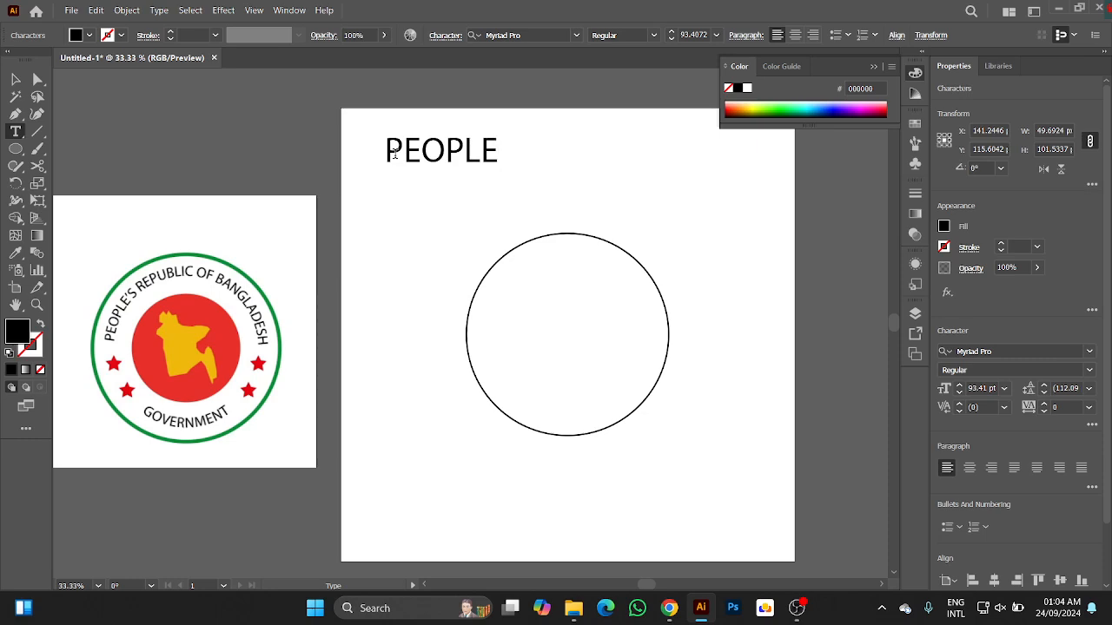
text('S R)
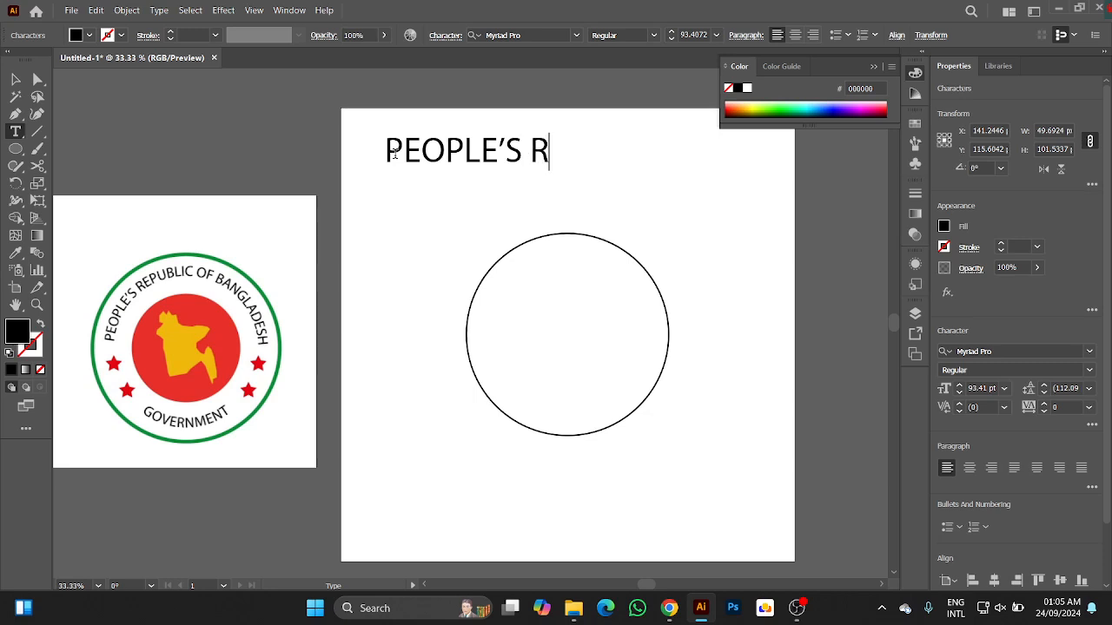
text(EPU)
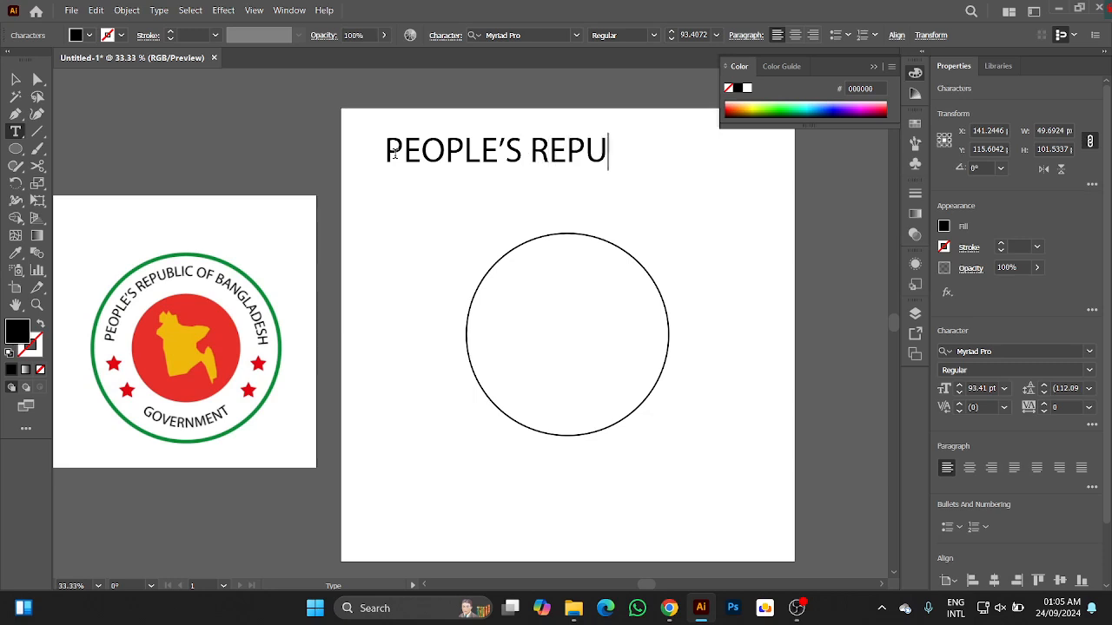
text(BLIC)
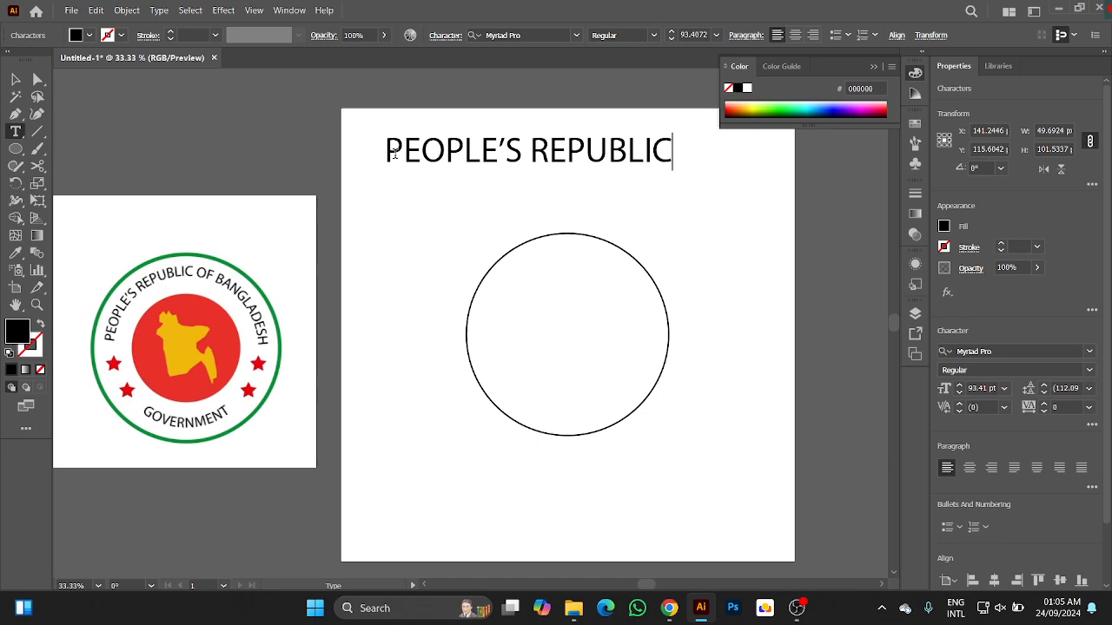
text( OF BA)
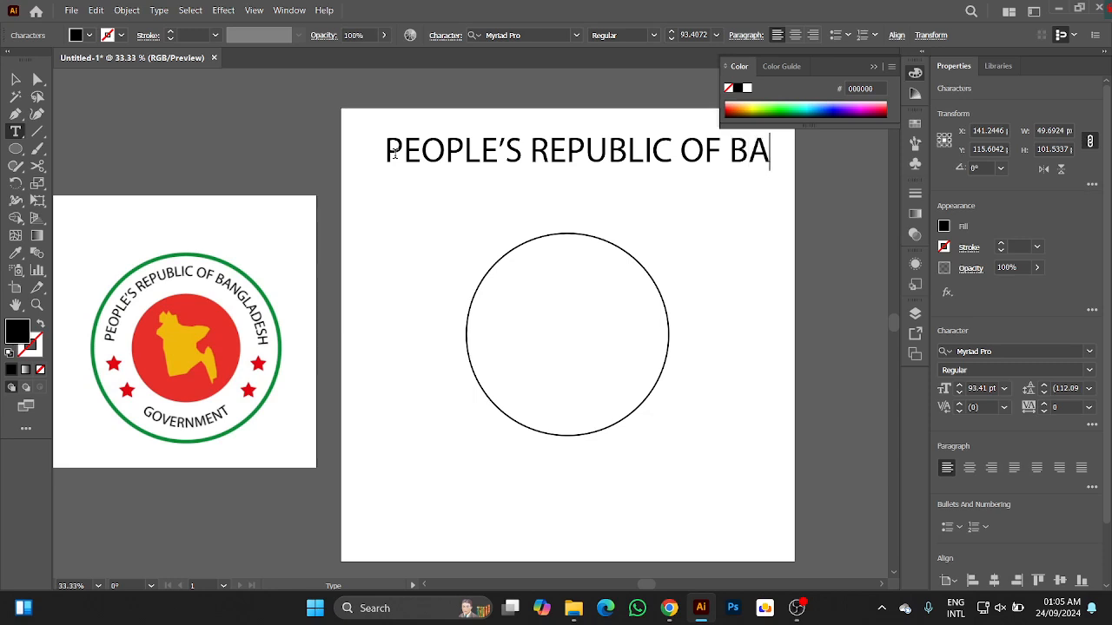
text(NGLADE)
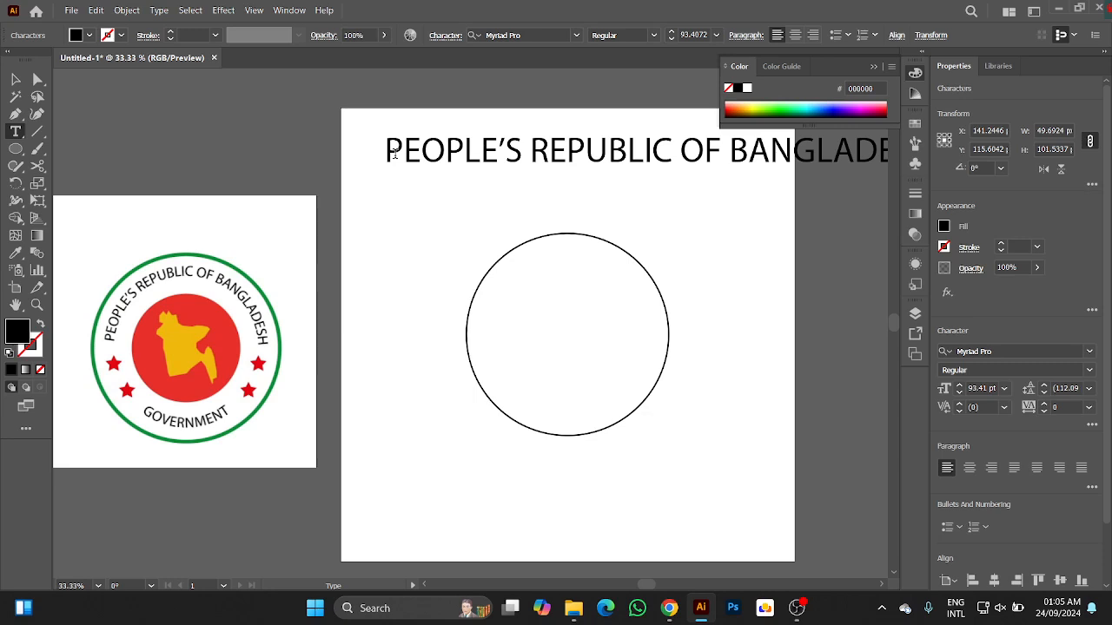
Move the heading text left until its end lies over the artboard and append the missing final "H" to "BANGLADES".
click(15, 79)
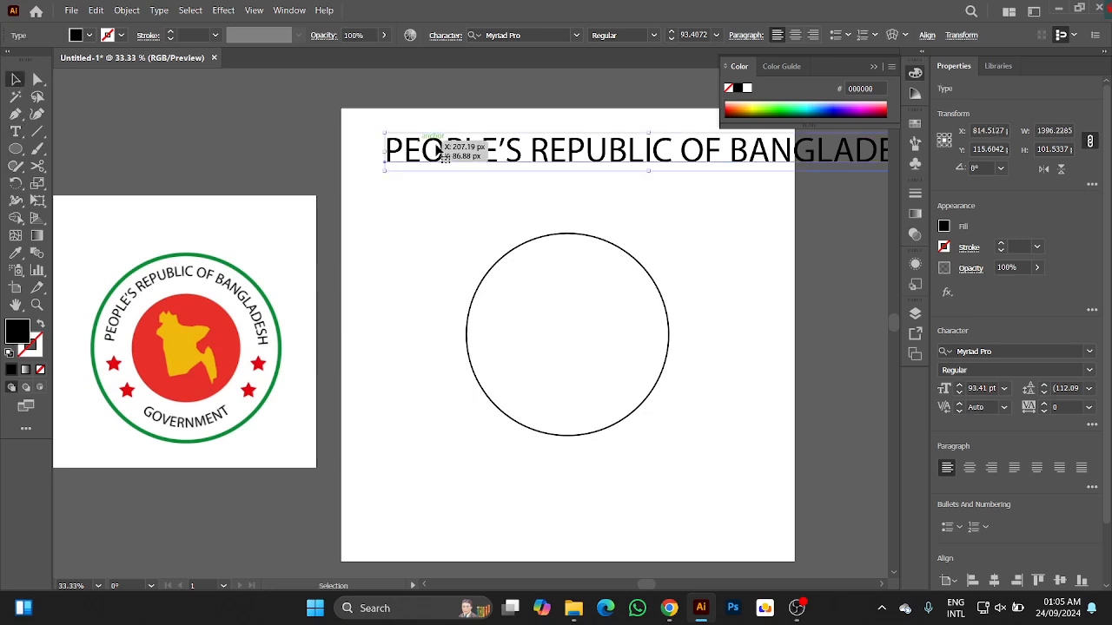
drag(492, 153, 269, 164)
key(t)
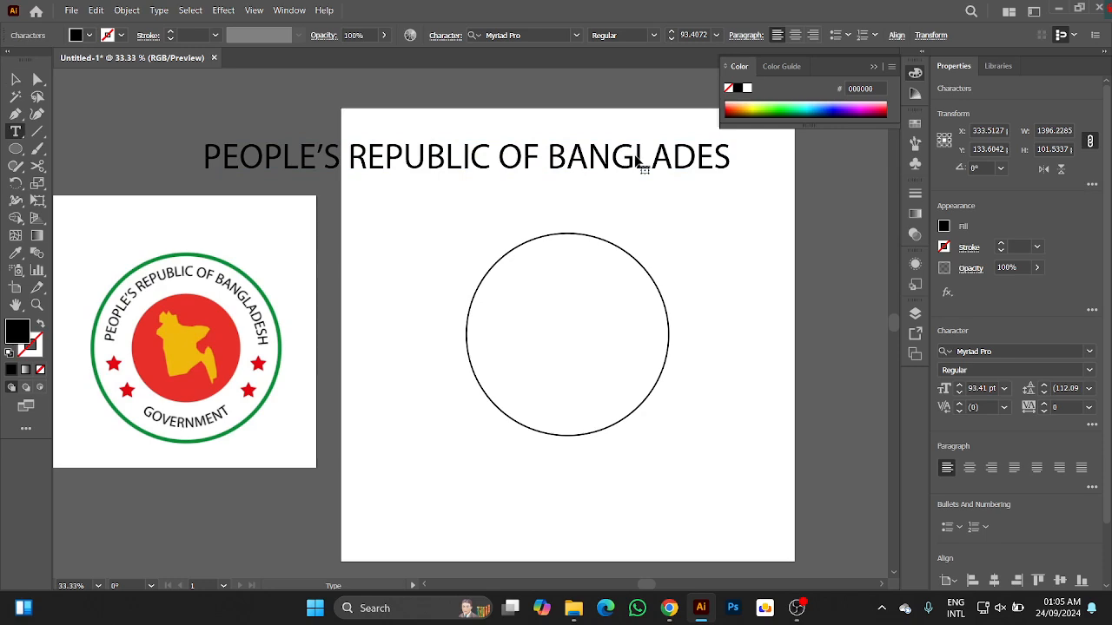
click(639, 162)
key(Right)
key(Right)
key(Right)
key(Right)
text(H)
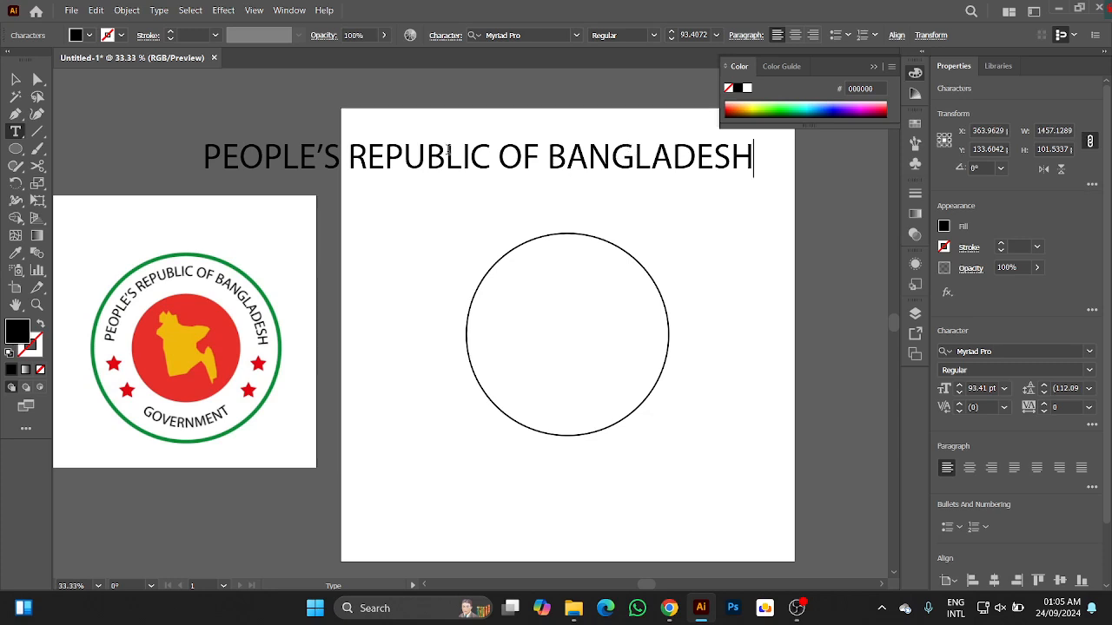
click(15, 79)
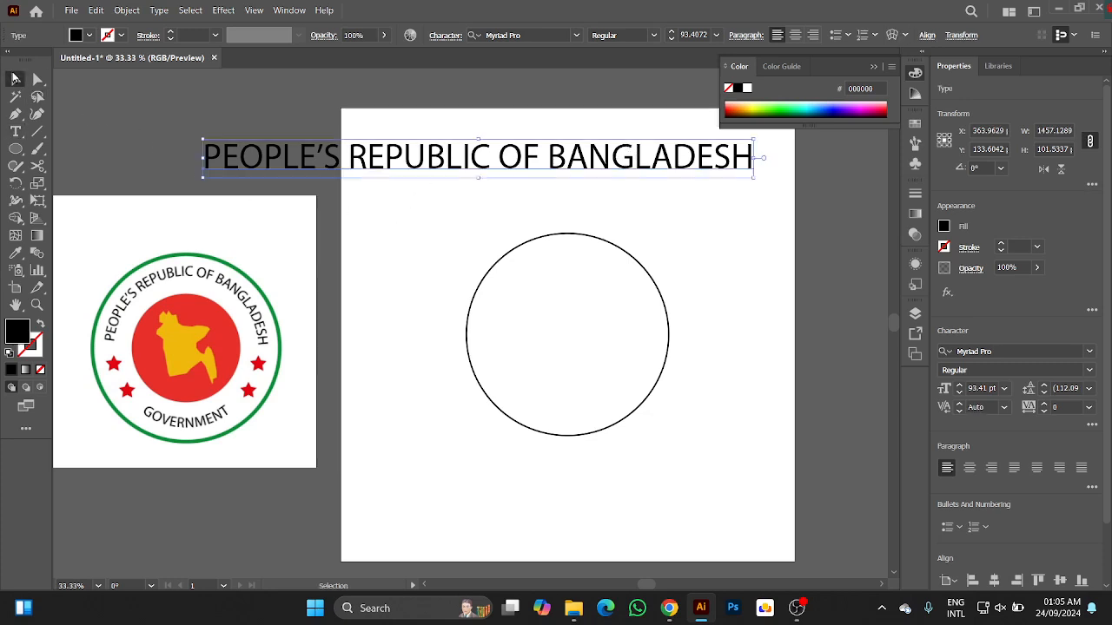
Add a separate point text reading "GOVERNMENT" below the circle.
click(15, 131)
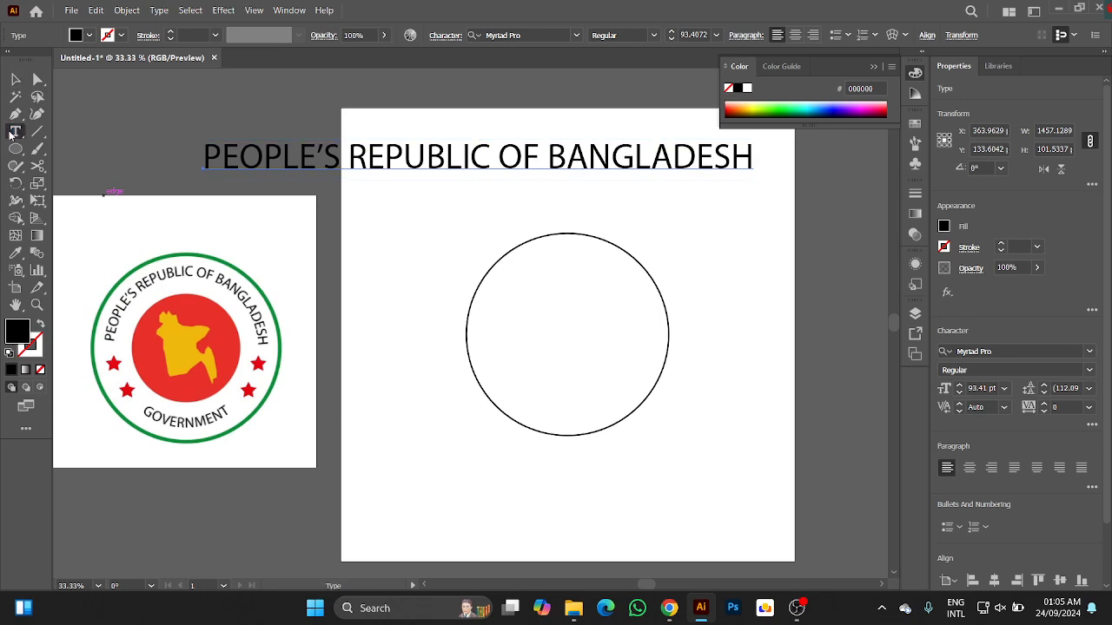
click(434, 506)
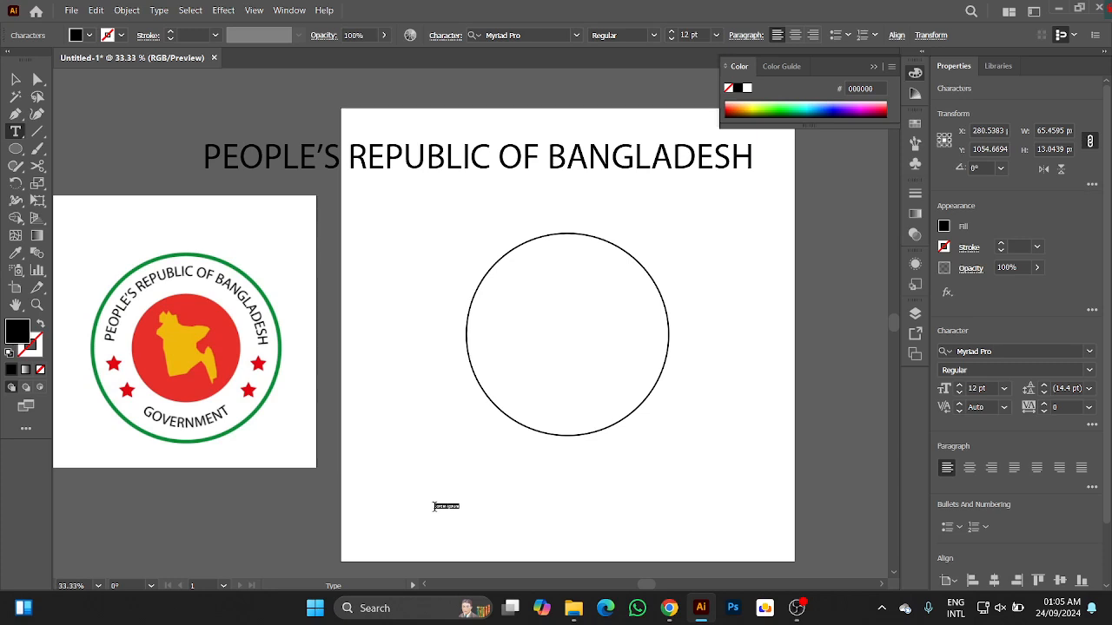
key(BackSpace)
text(GOVERNMENT)
click(16, 79)
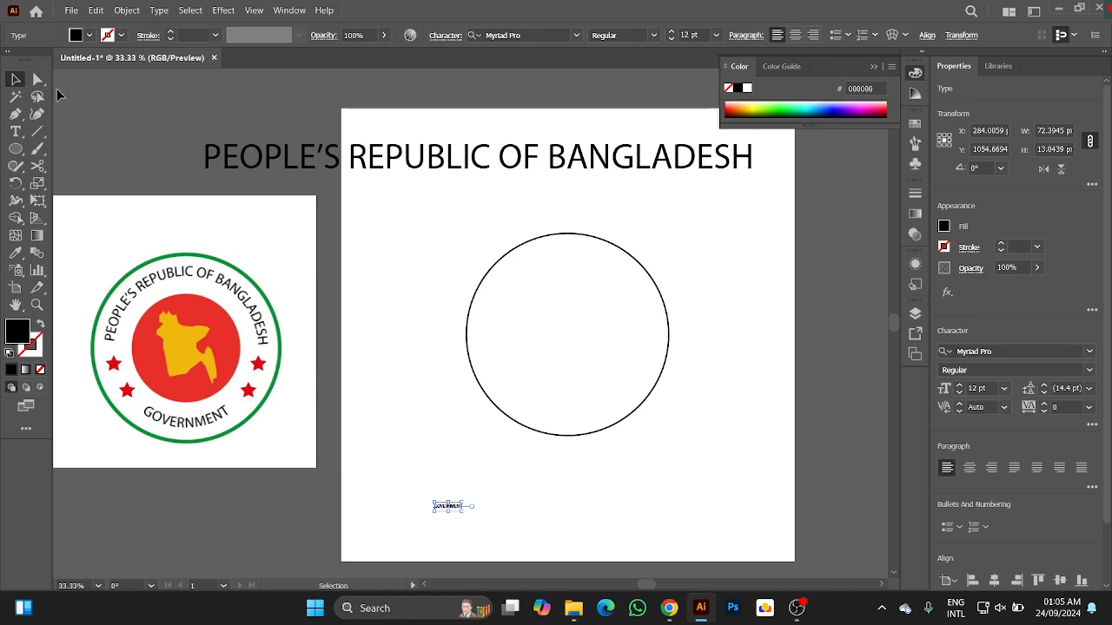
Match the "GOVERNMENT" text to the heading's character formatting with the Eyedropper, then deselect it.
key(i)
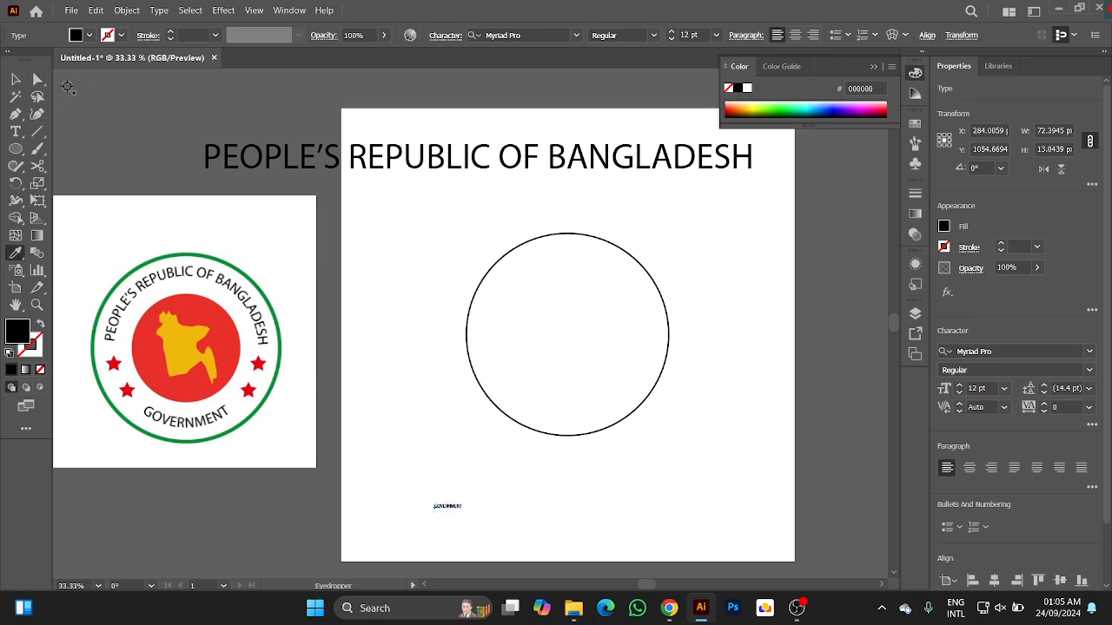
click(407, 148)
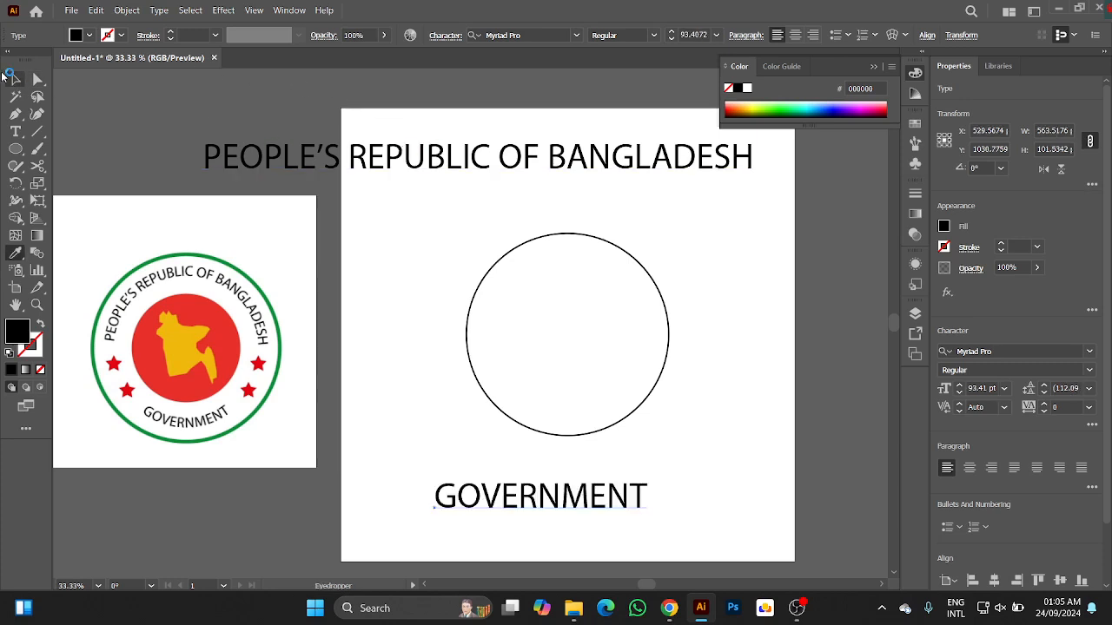
click(16, 79)
click(476, 242)
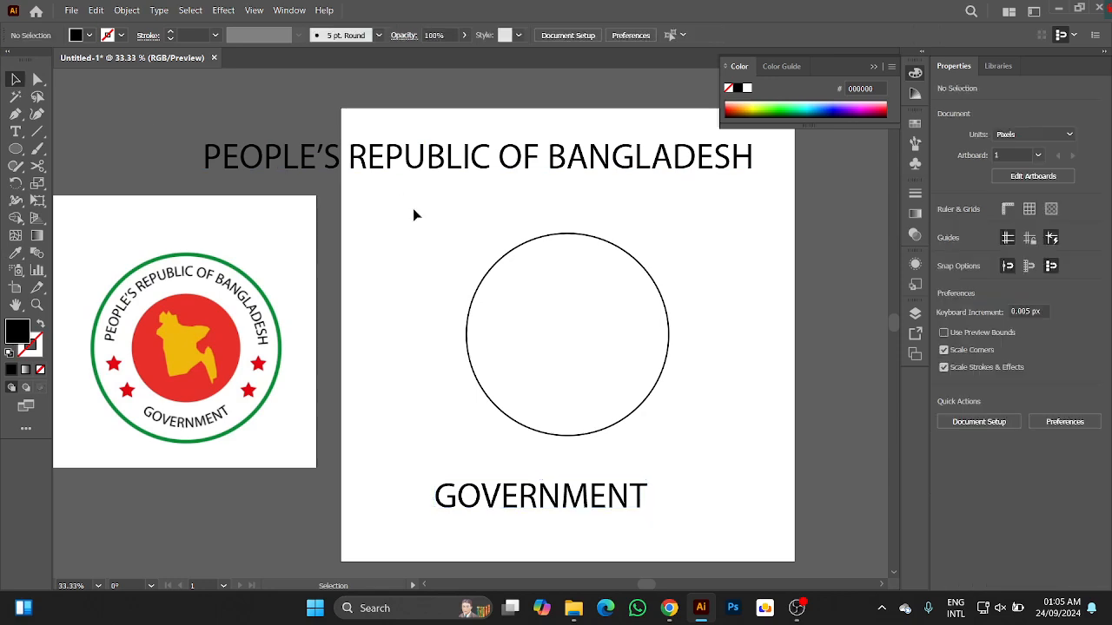
Copy the full heading text and place it along the upper half of the circle with the Type on a Path tool.
double_click(296, 155)
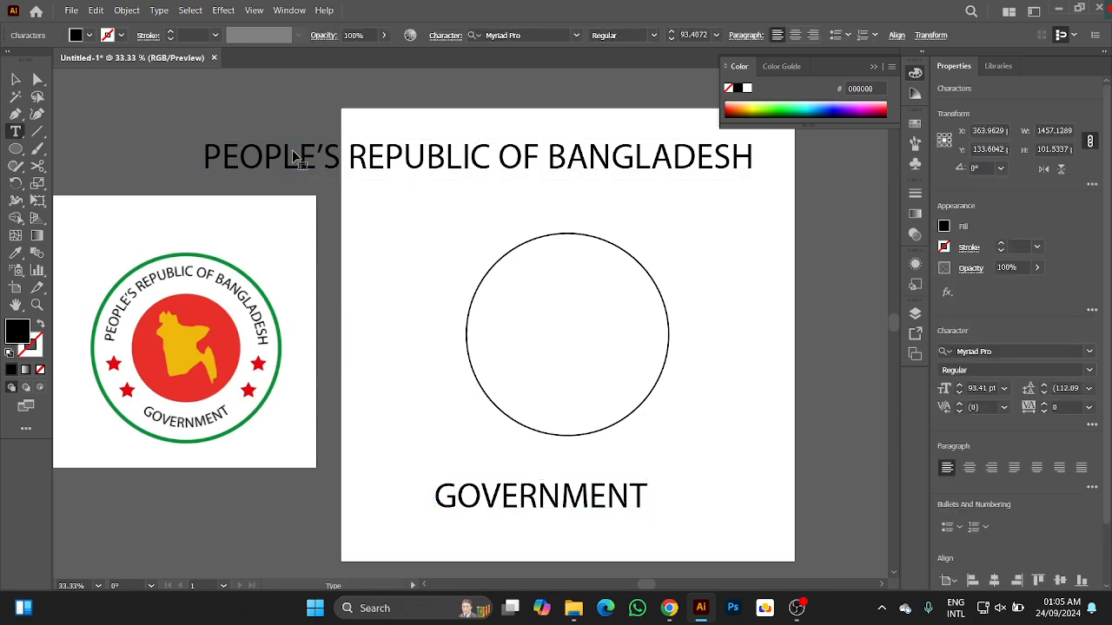
key(ctrl+a)
key(ctrl+c)
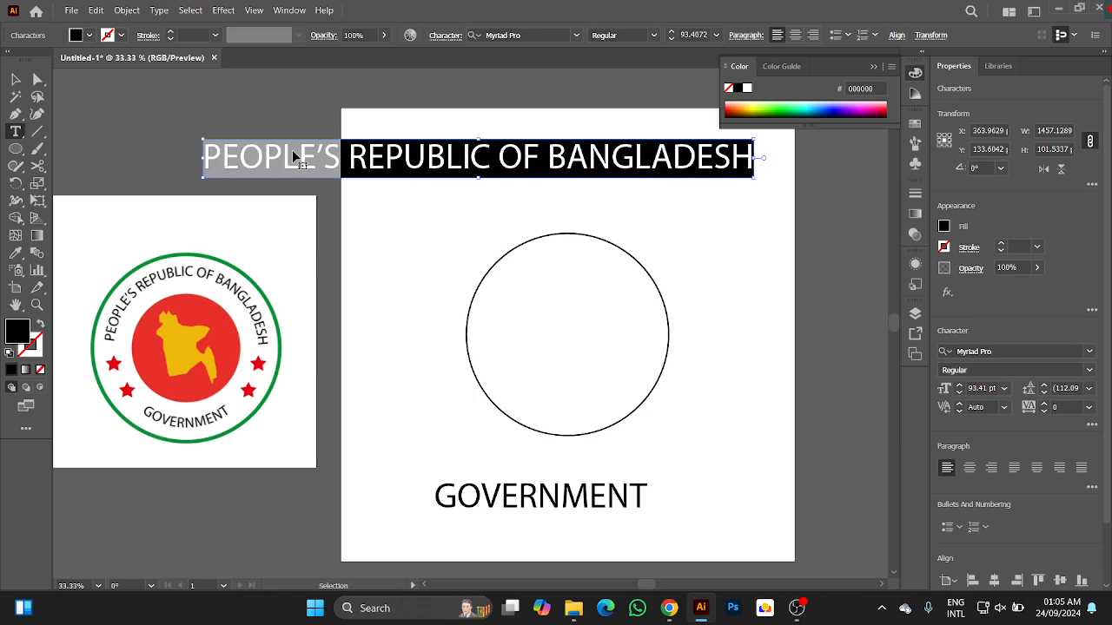
click(16, 79)
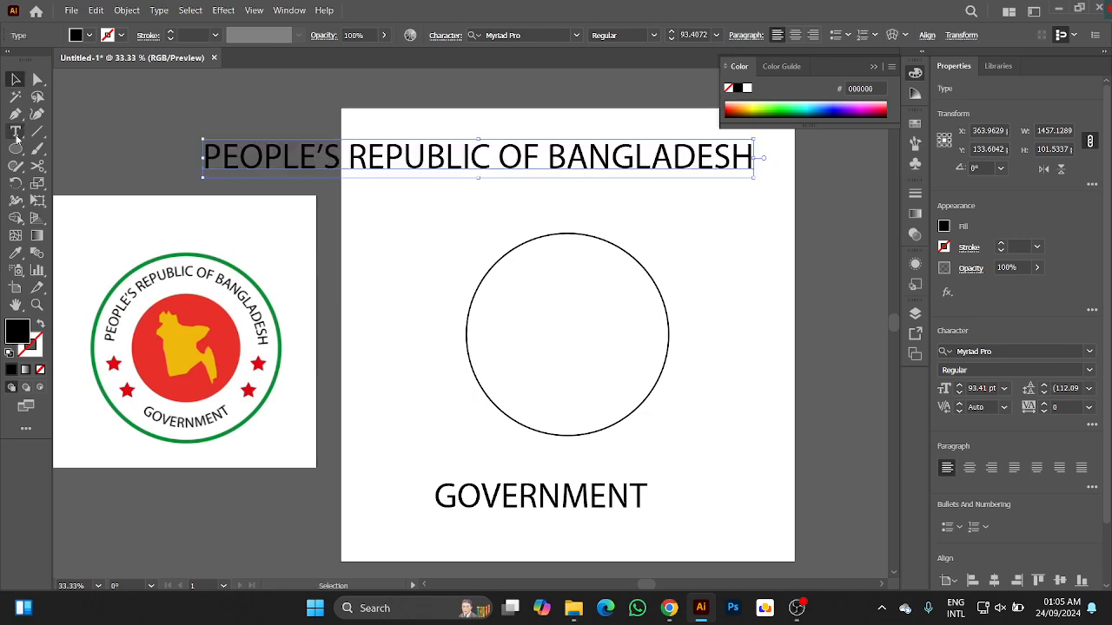
click(15, 132)
click(16, 132)
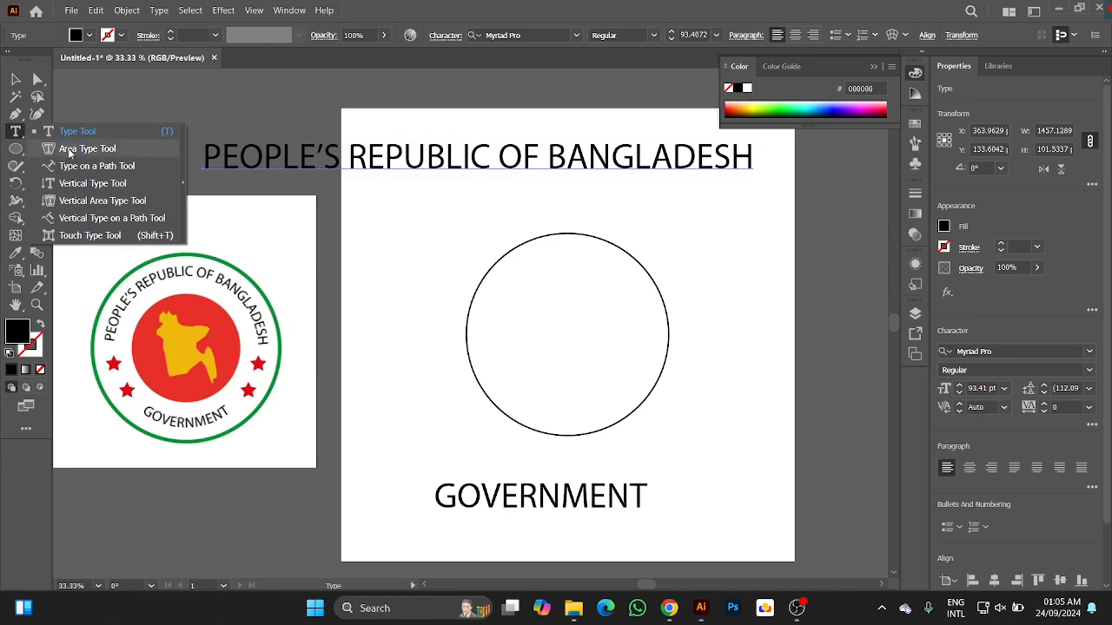
click(85, 169)
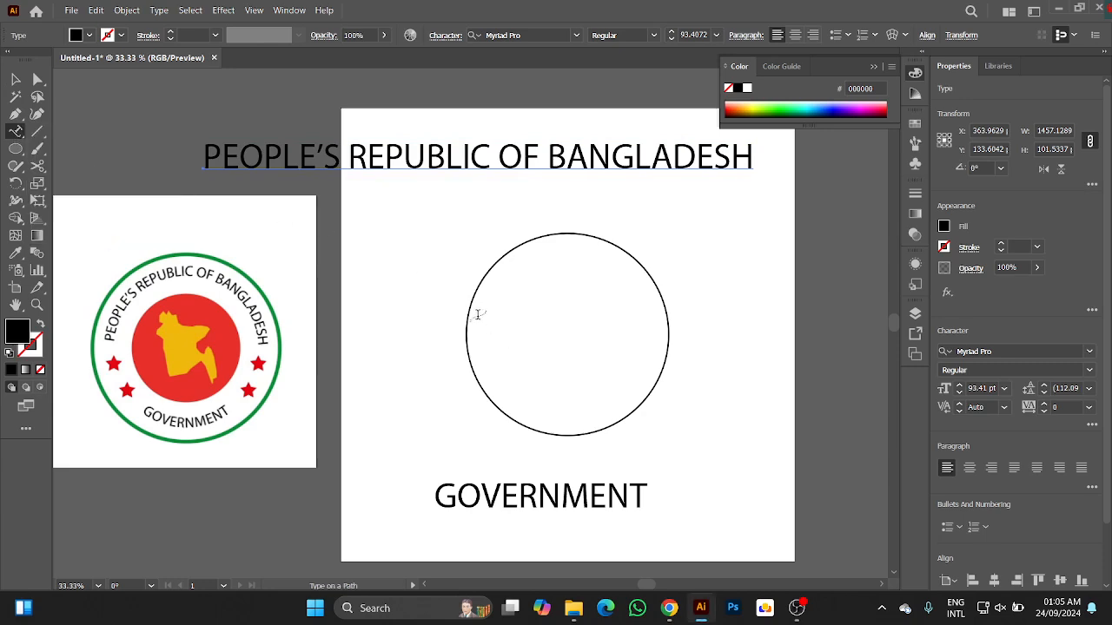
click(467, 313)
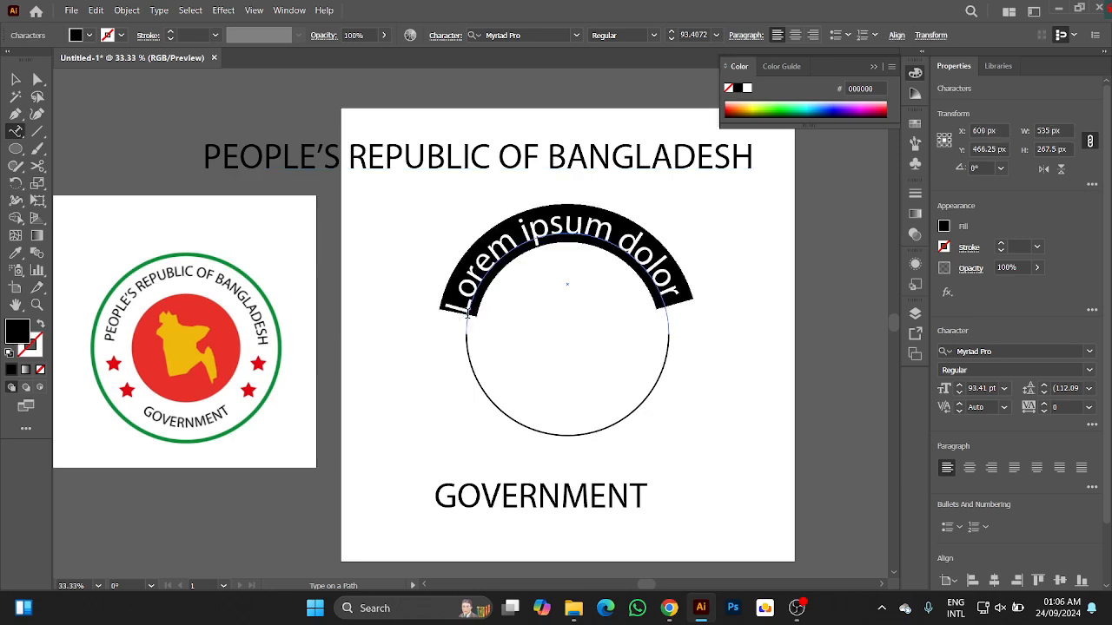
key(ctrl+v)
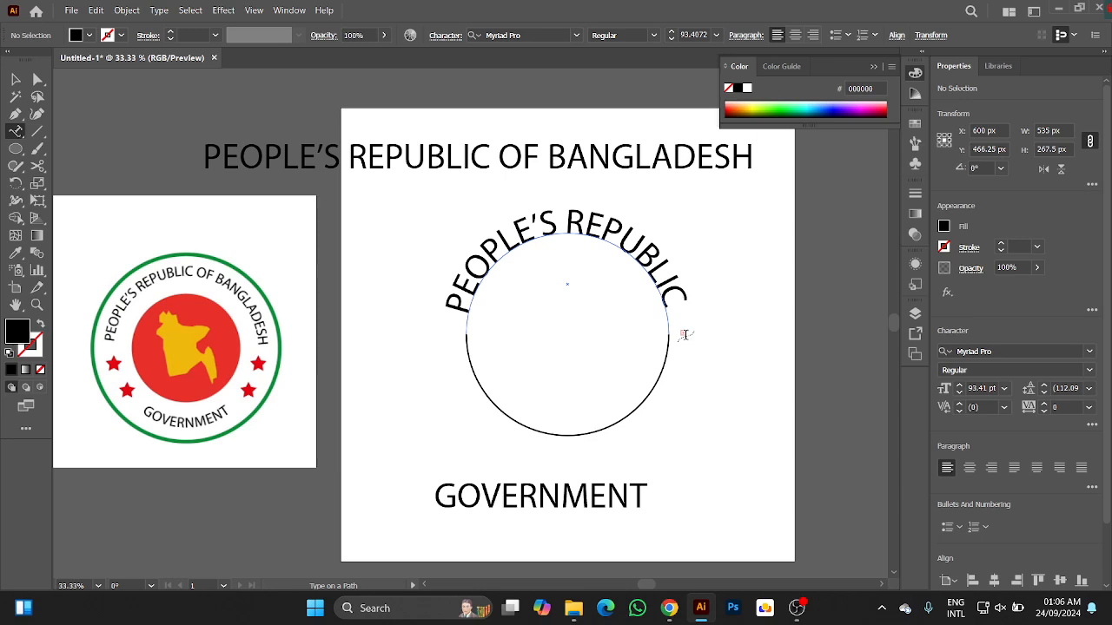
Set the font size of the curved heading text to 50 pt and deselect it.
click(15, 80)
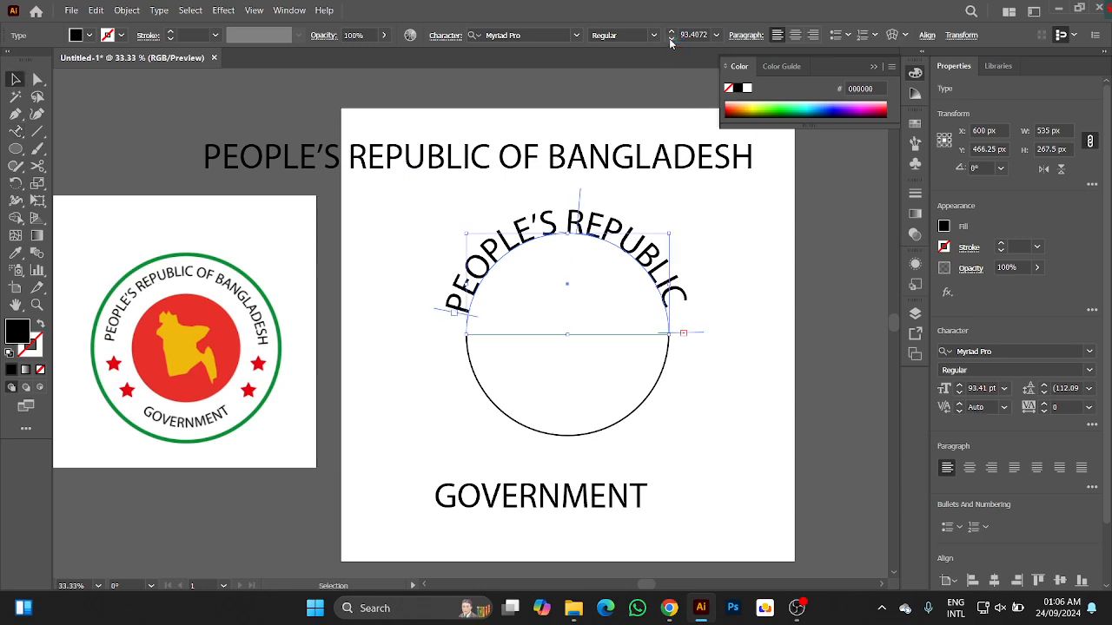
click(700, 35)
drag(700, 35, 677, 47)
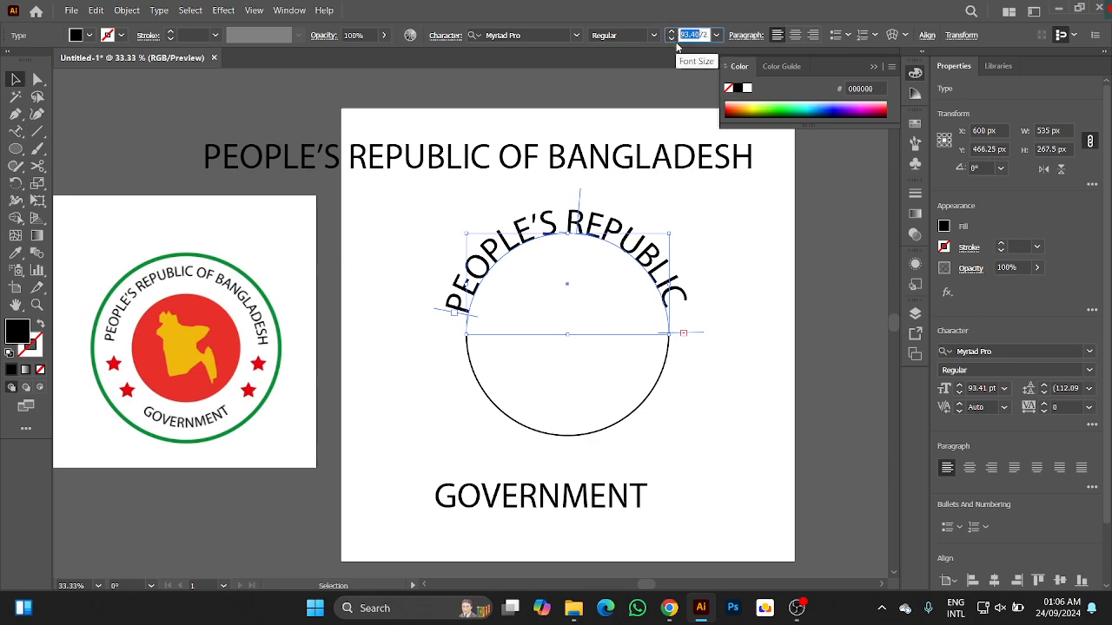
text(50)
key(Delete)
key(Delete)
key(Return)
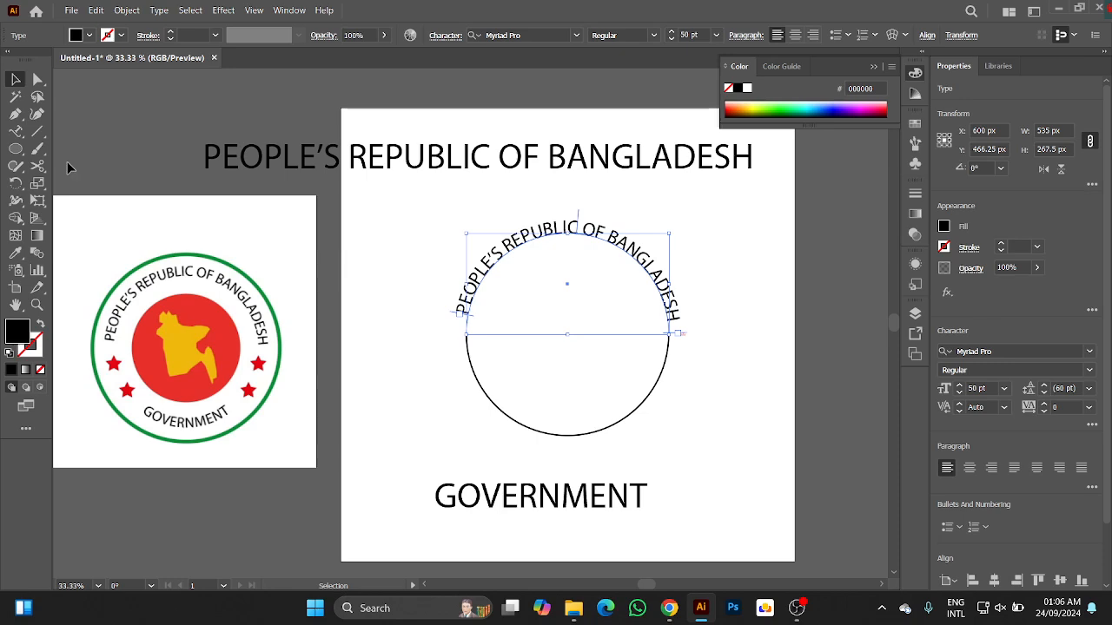
click(397, 251)
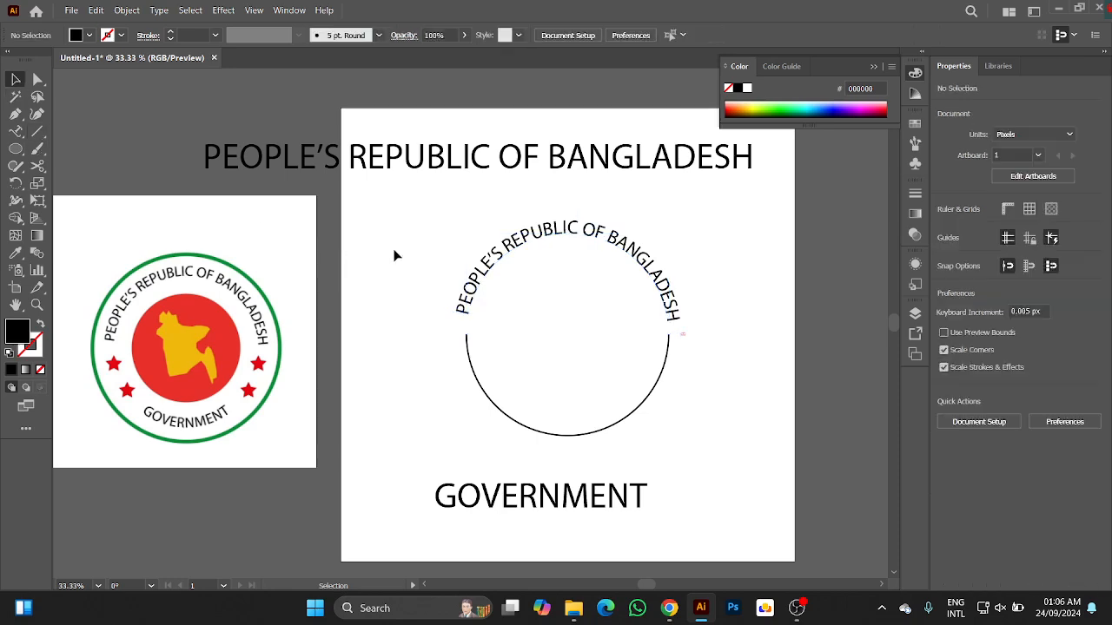
Select the curved heading and shift its start bracket slightly down along the arc.
scroll(455, 243, up, 1)
scroll(456, 243, up, 1)
drag(469, 253, 265, 185)
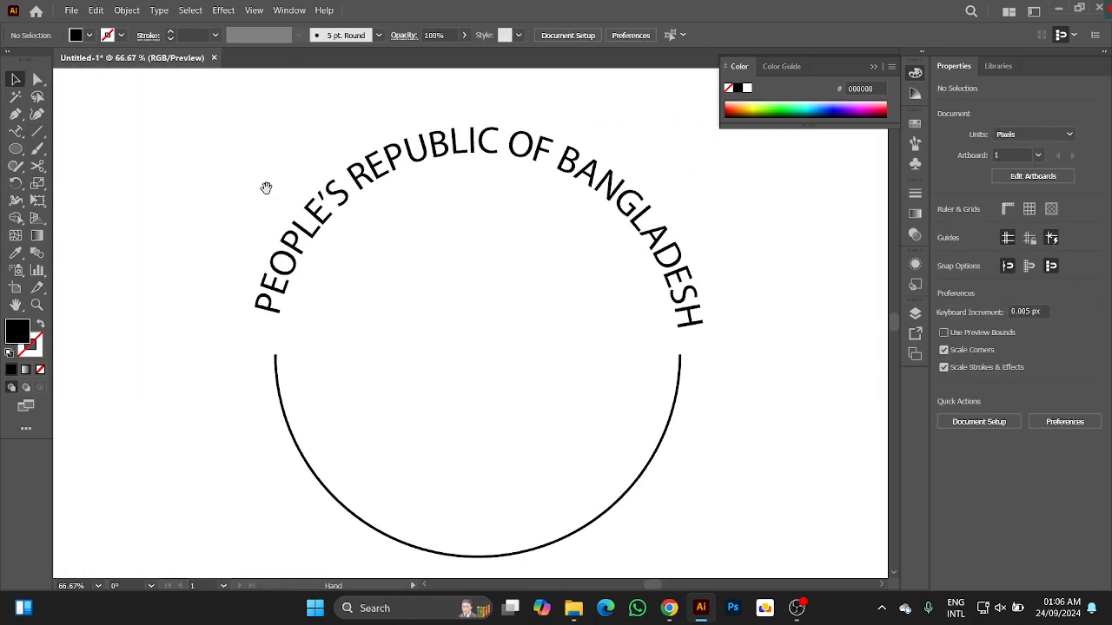
click(310, 216)
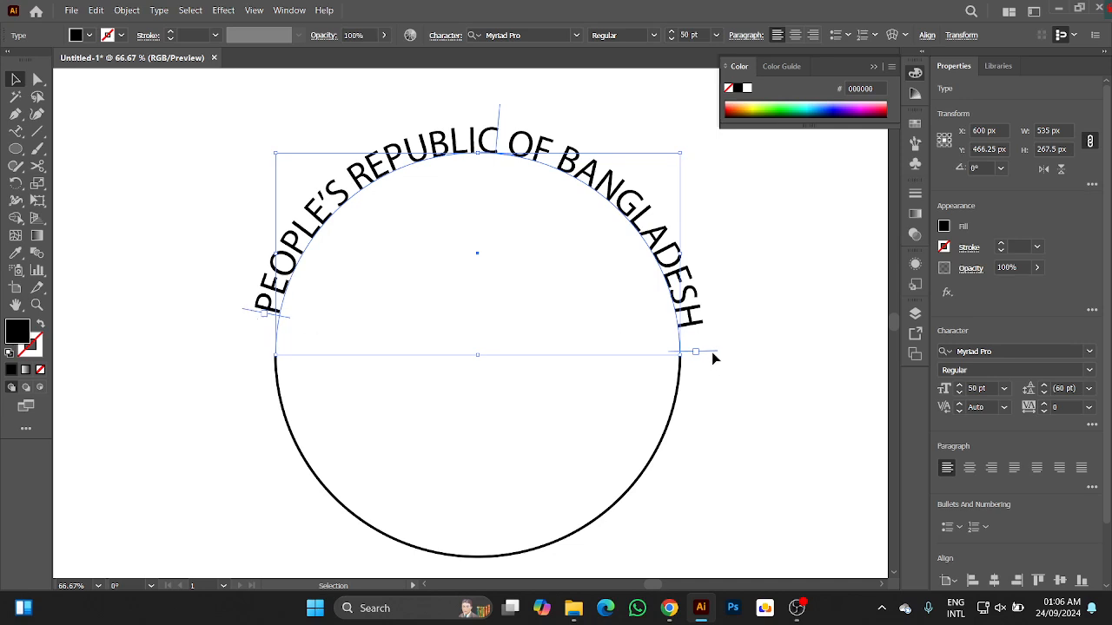
drag(249, 313, 244, 322)
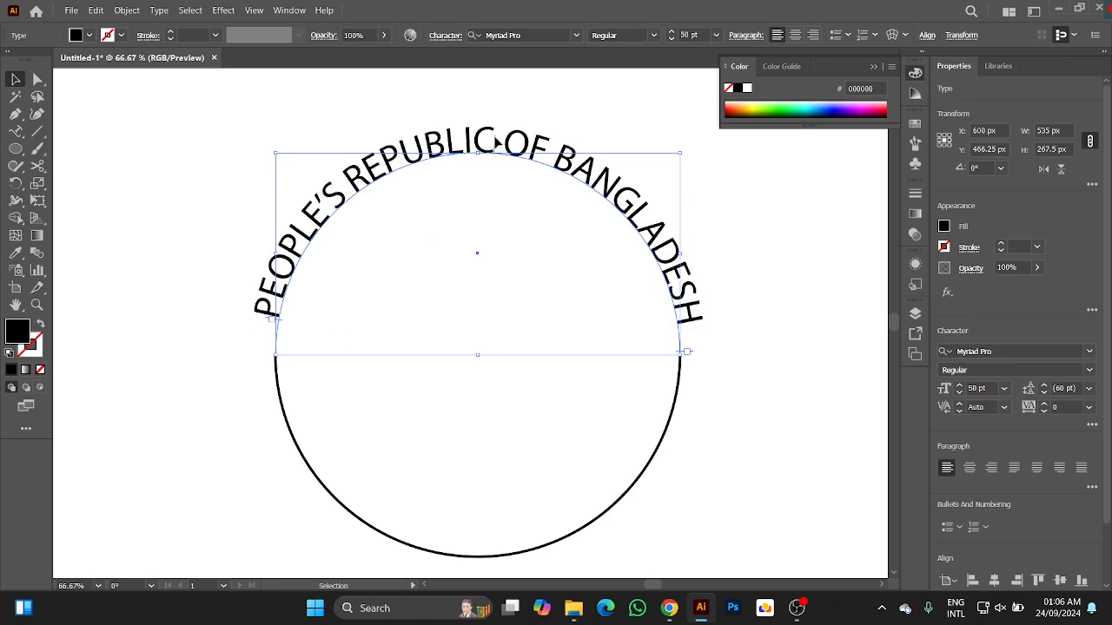
Try to reposition the curved heading along the arc by its centre bracket, and undo the unwanted moves of the whole path.
drag(496, 142, 454, 139)
drag(513, 155, 470, 163)
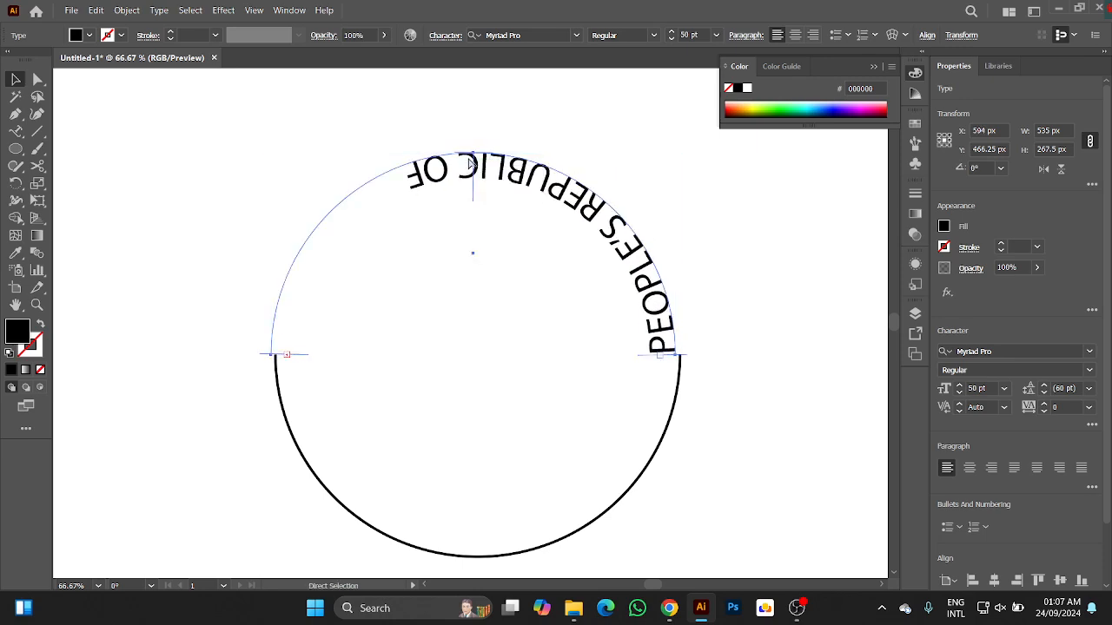
key(ctrl+z)
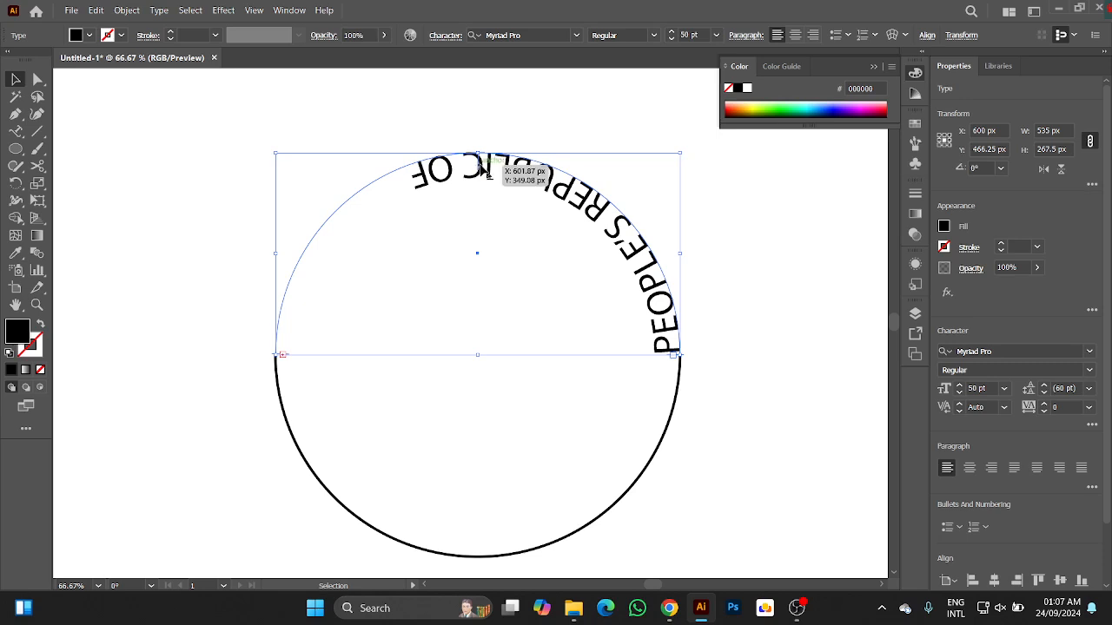
drag(479, 166, 476, 141)
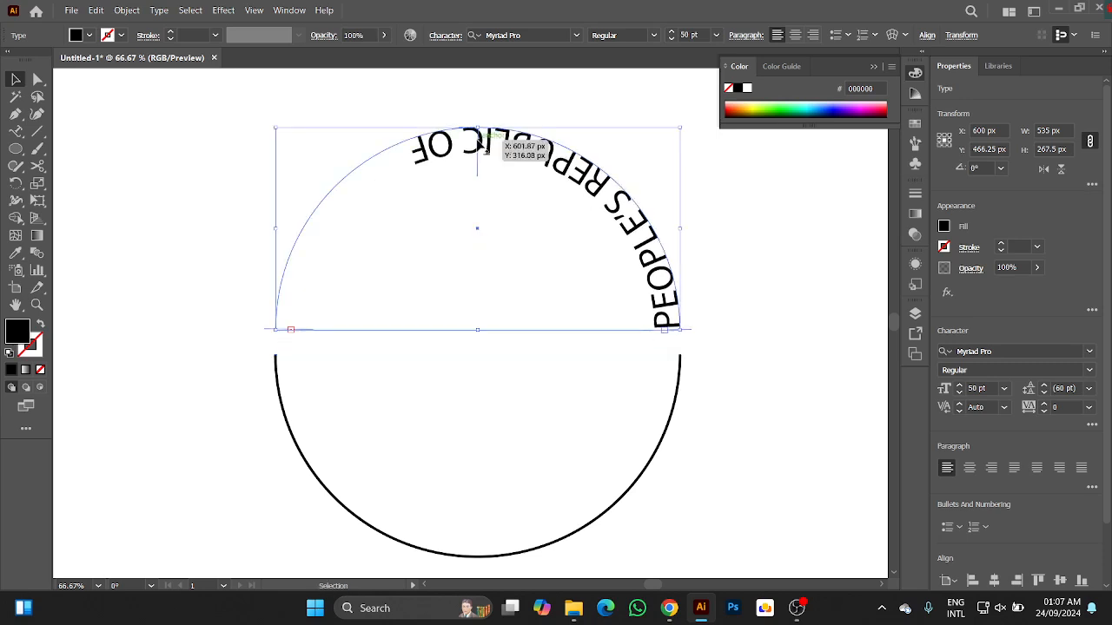
key(ctrl+z)
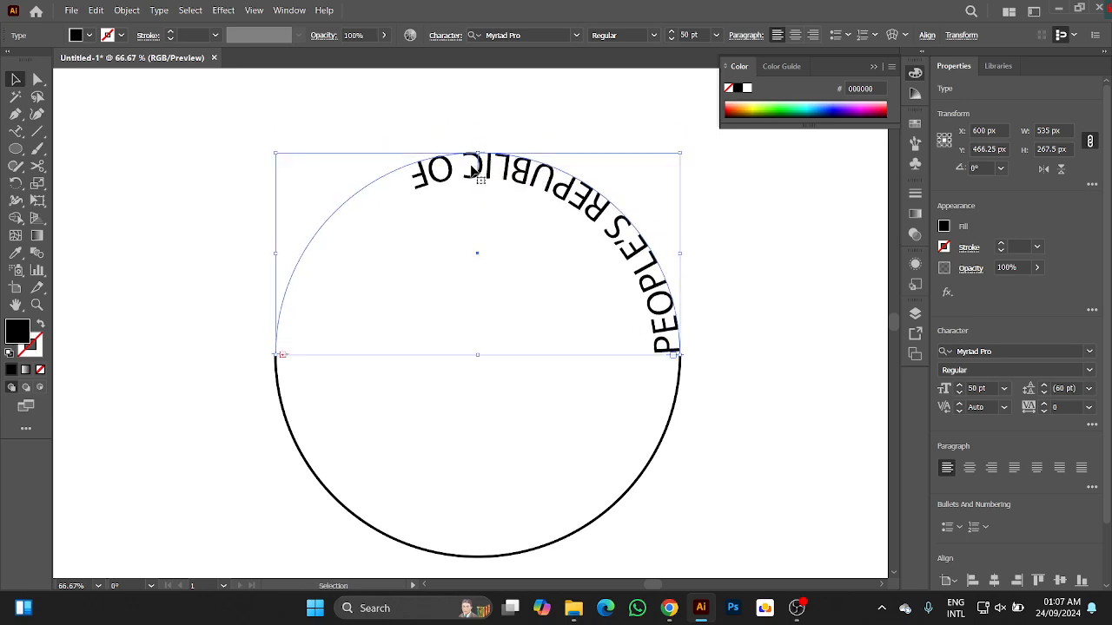
drag(479, 166, 476, 154)
key(ctrl+z)
drag(479, 165, 450, 178)
key(super)
key(super)
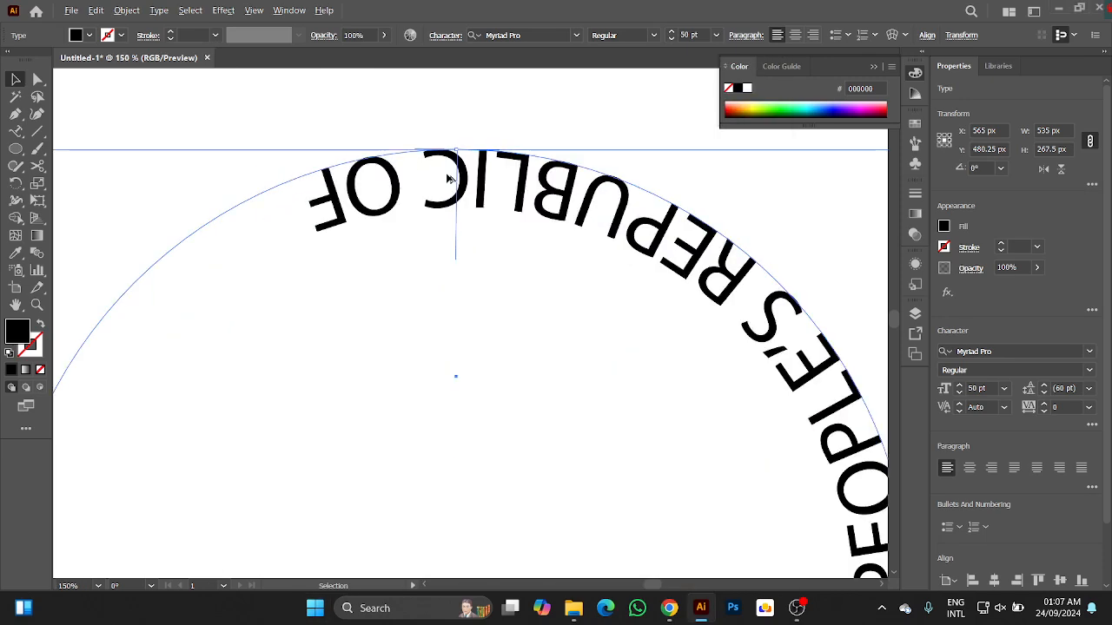
scroll(448, 178, up, 2)
scroll(447, 179, down, 2)
key(ctrl+z)
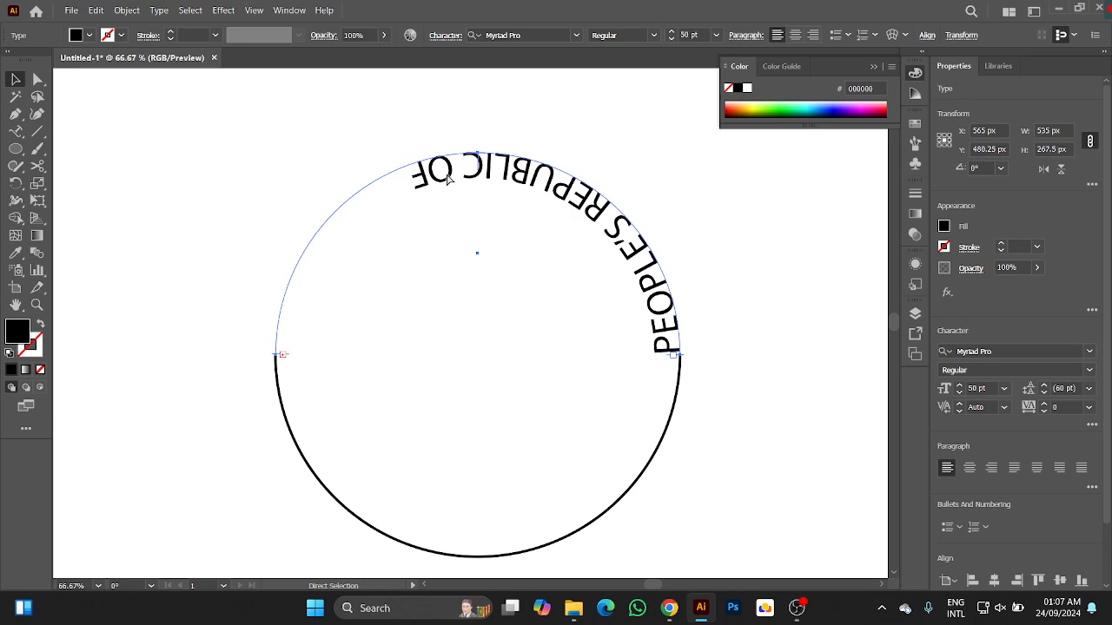
Flip the curved heading back to the outer side of the arc using its centre bracket and deselect it.
scroll(472, 193, up, 3)
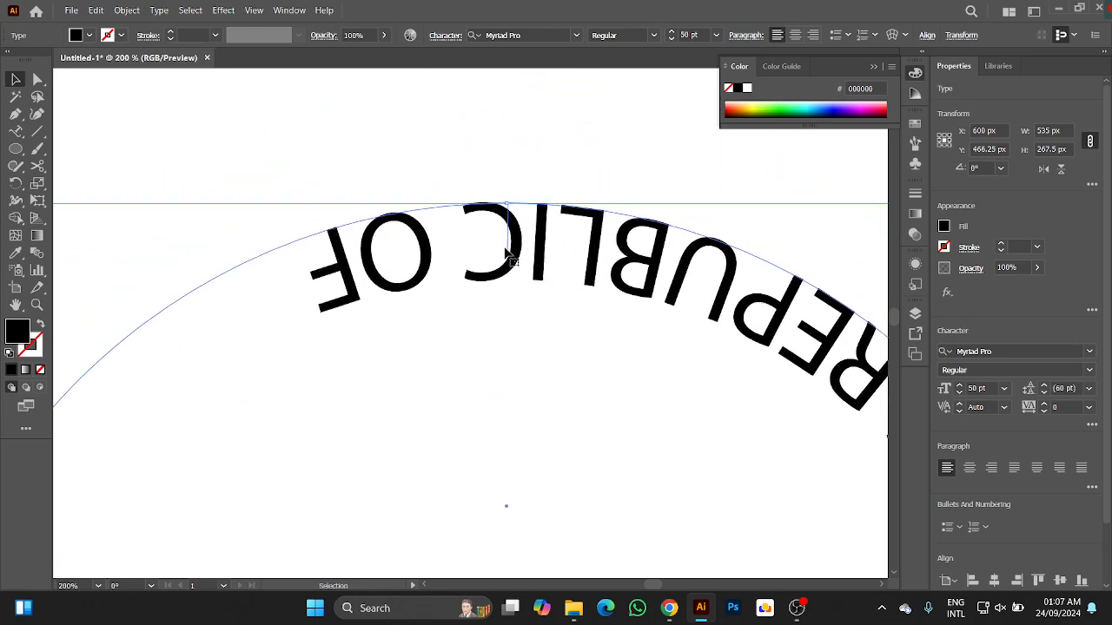
drag(510, 252, 434, 296)
drag(512, 249, 526, 169)
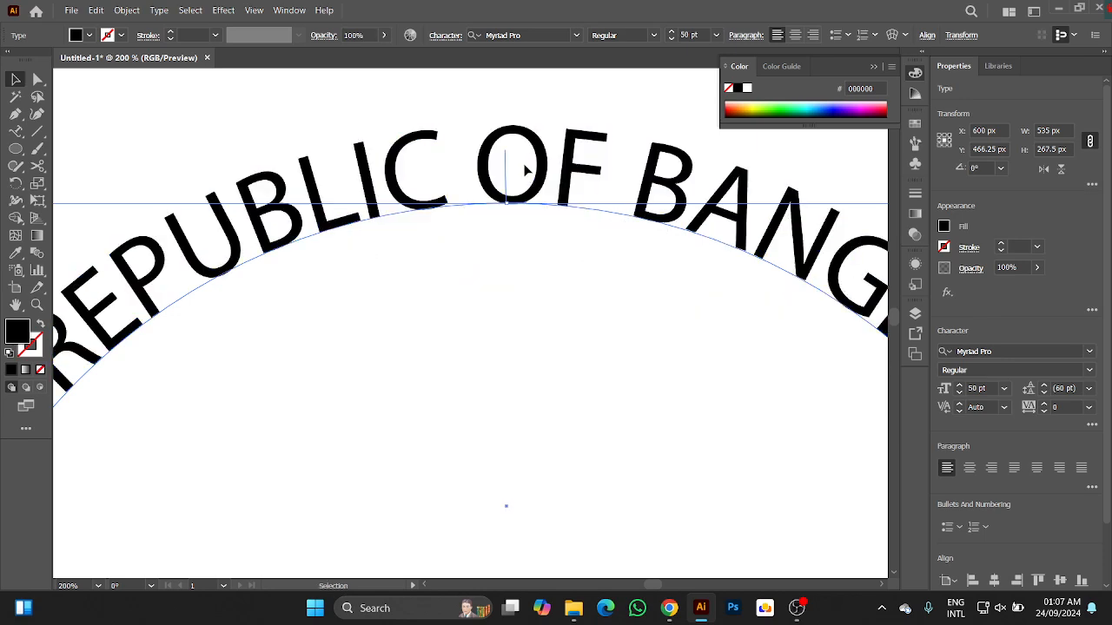
scroll(526, 169, down, 5)
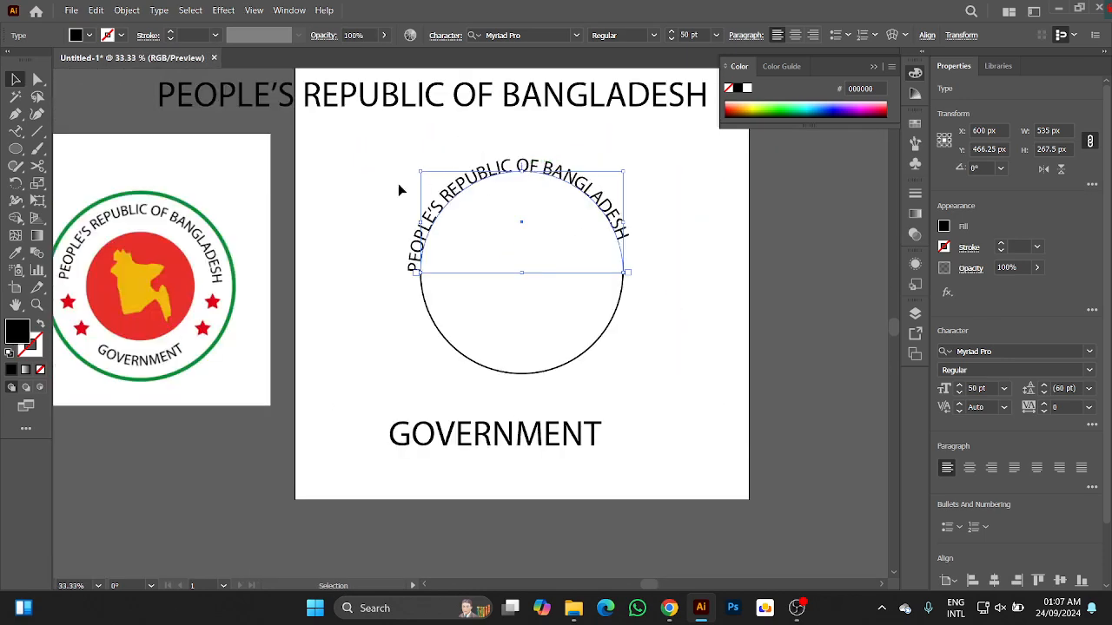
click(368, 184)
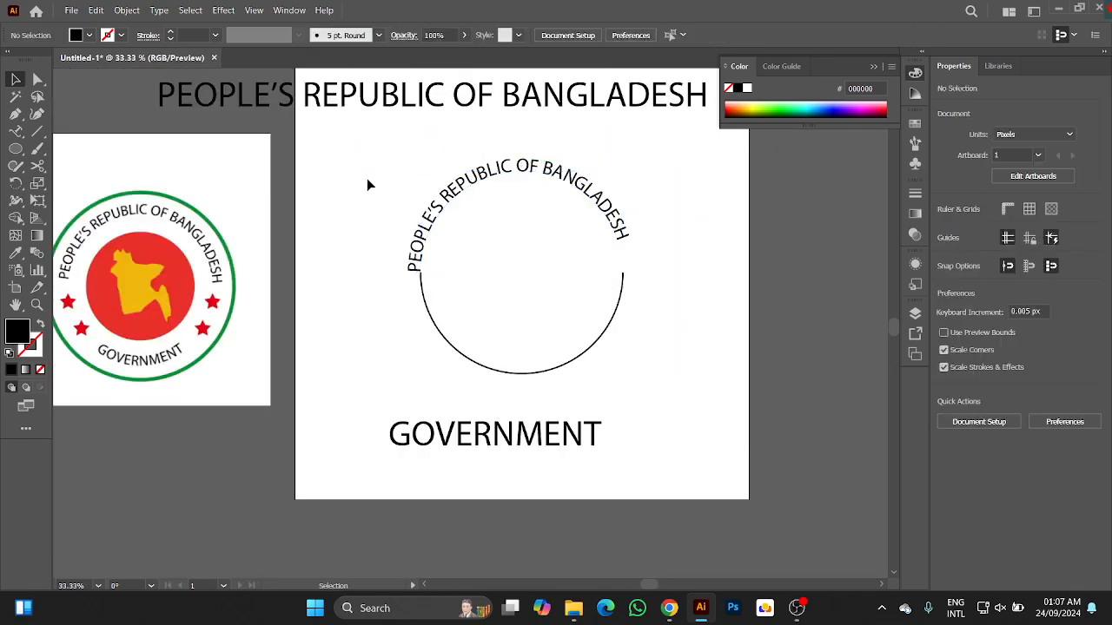
Reselect the curved heading and try to slide it clockwise along the arc by its centre bracket.
click(430, 210)
scroll(431, 211, up, 1)
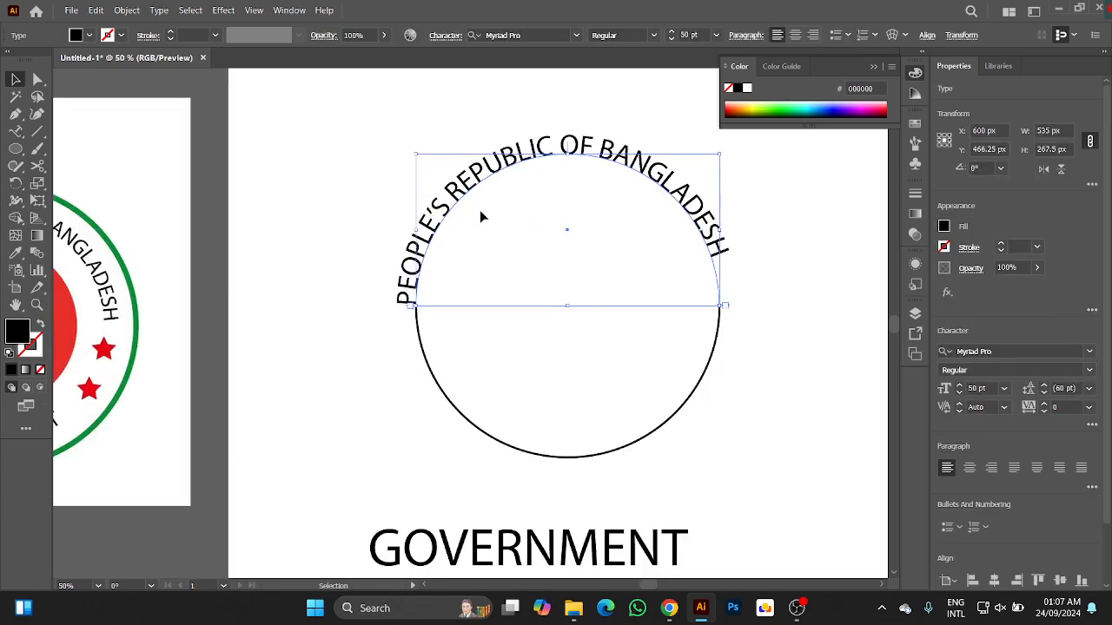
drag(548, 216, 496, 248)
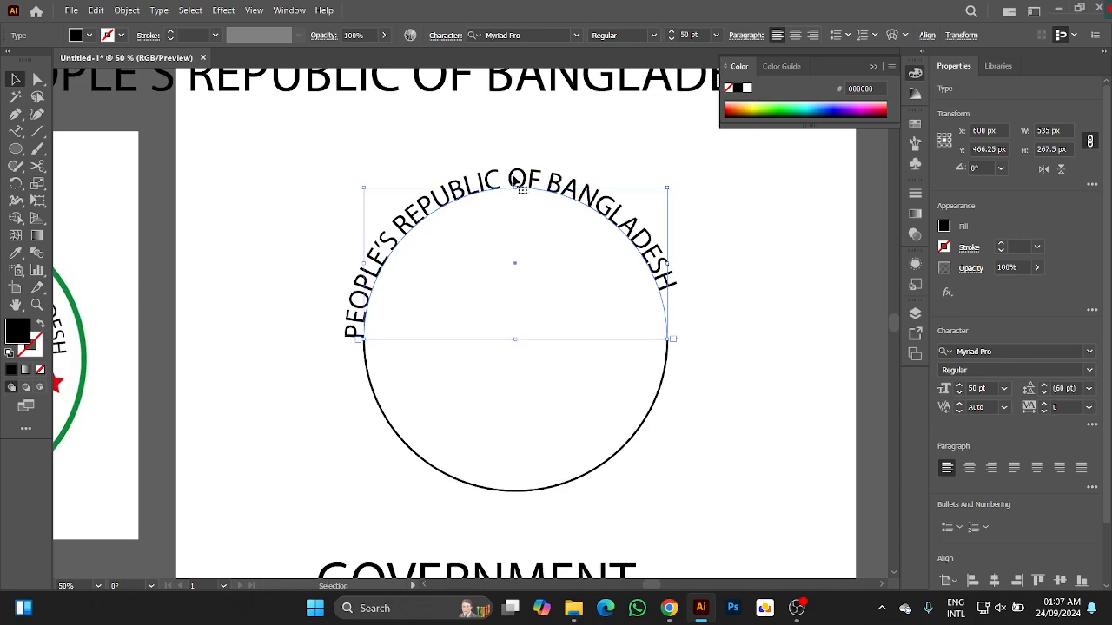
drag(516, 182, 534, 186)
scroll(483, 229, up, 4)
scroll(483, 230, down, 1)
scroll(481, 223, down, 2)
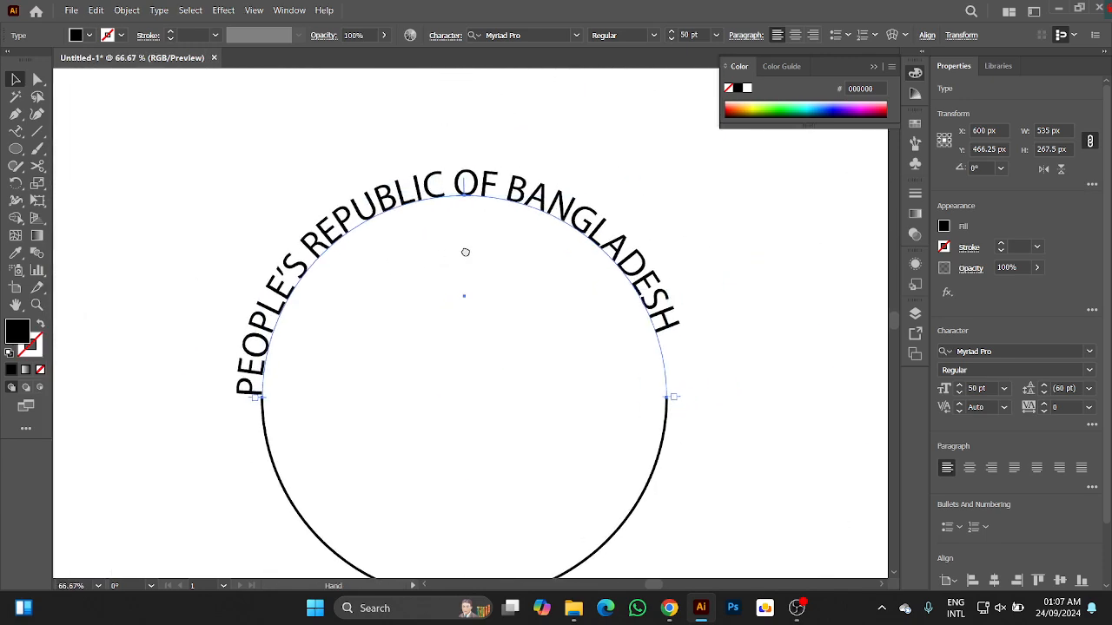
drag(469, 191, 489, 193)
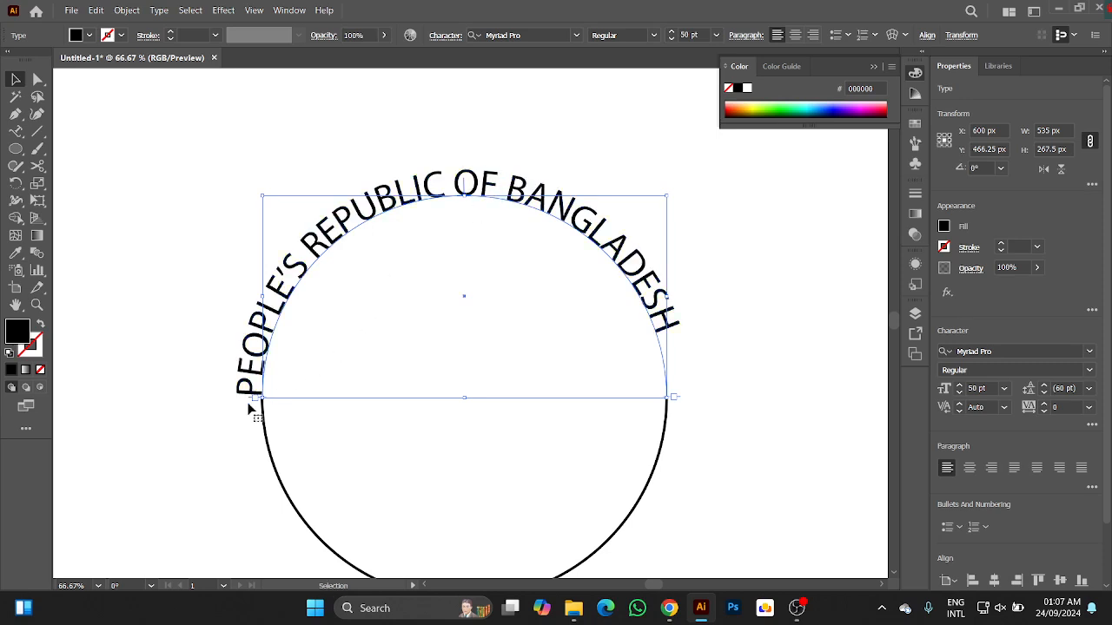
Move the curved heading's start bracket up the arc until both ends of the text are level.
drag(258, 401, 241, 374)
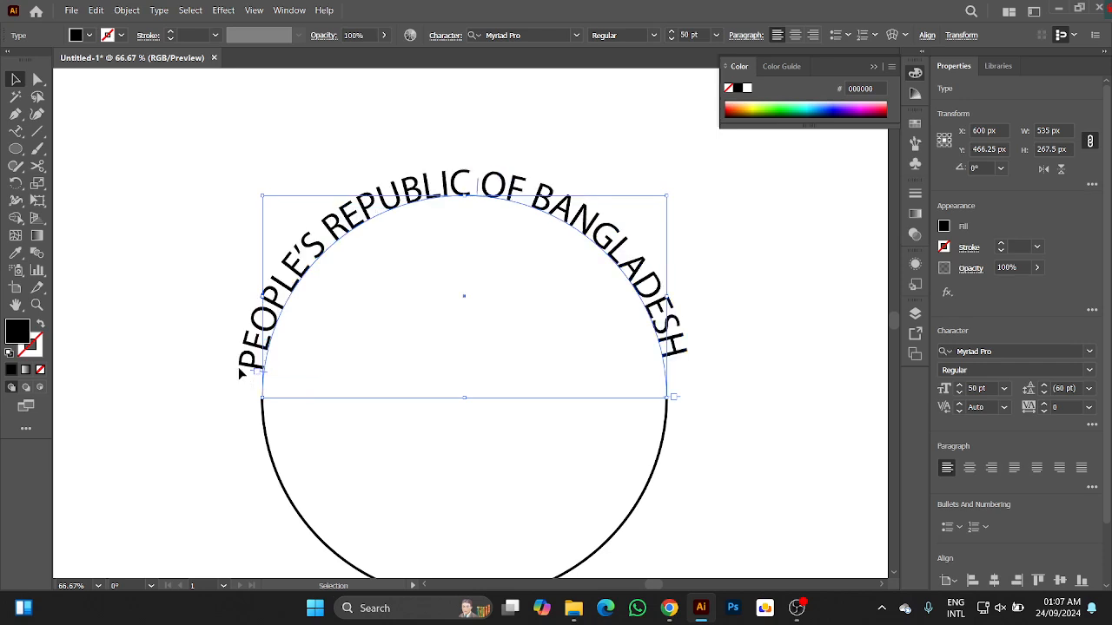
key(ctrl+plus)
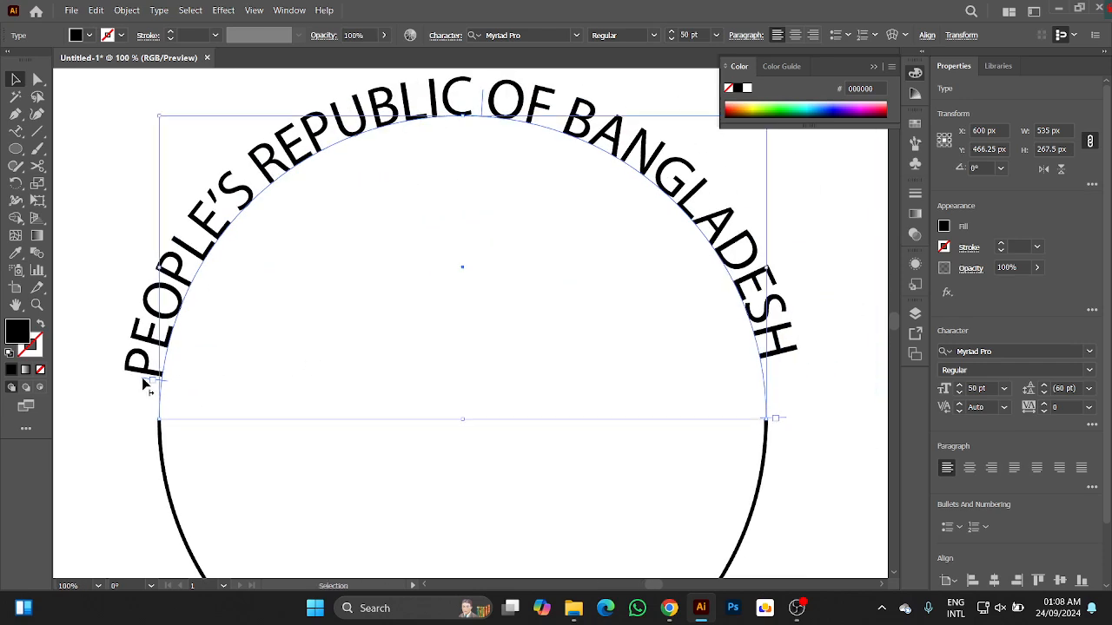
drag(145, 385, 143, 371)
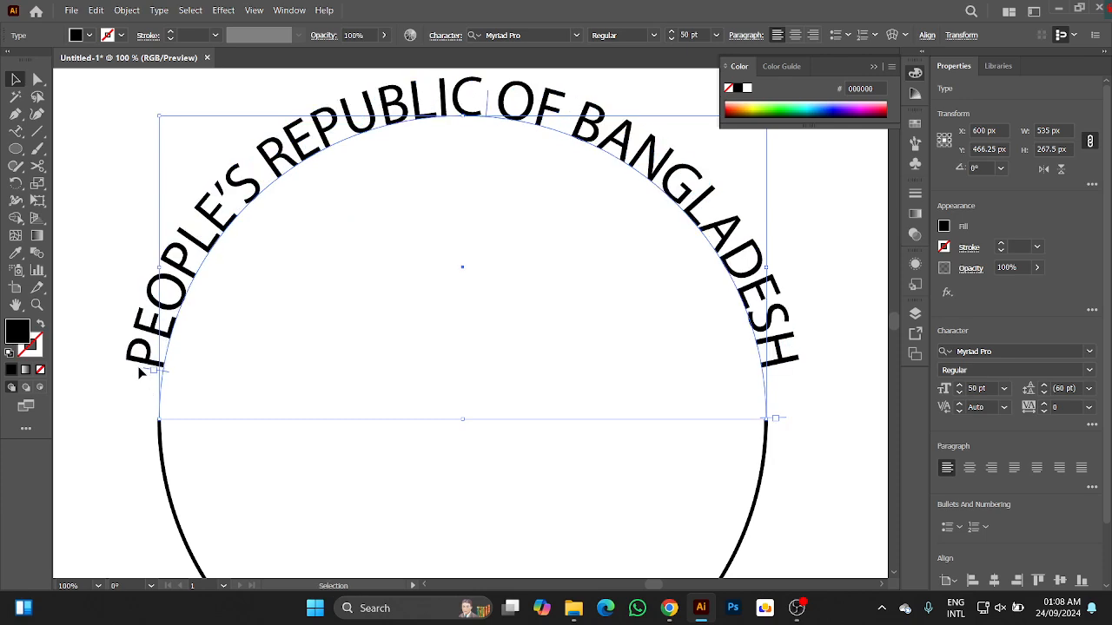
Show the rulers and place a horizontal guide at the lower ends of the curved heading to check its alignment.
key(ctrl+r)
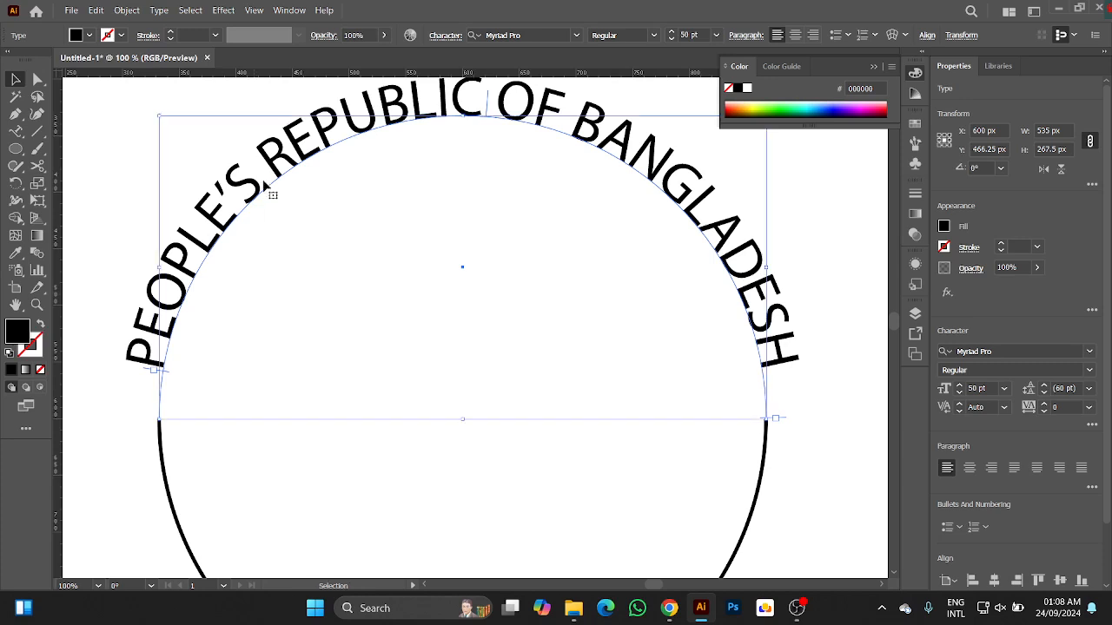
drag(240, 75, 224, 368)
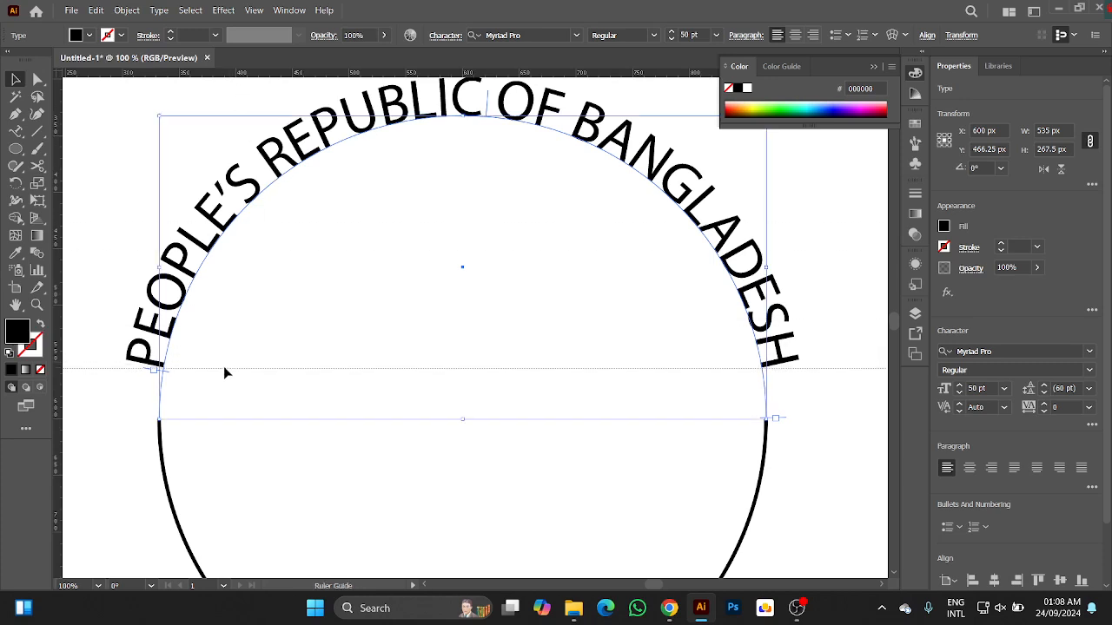
drag(224, 368, 224, 368)
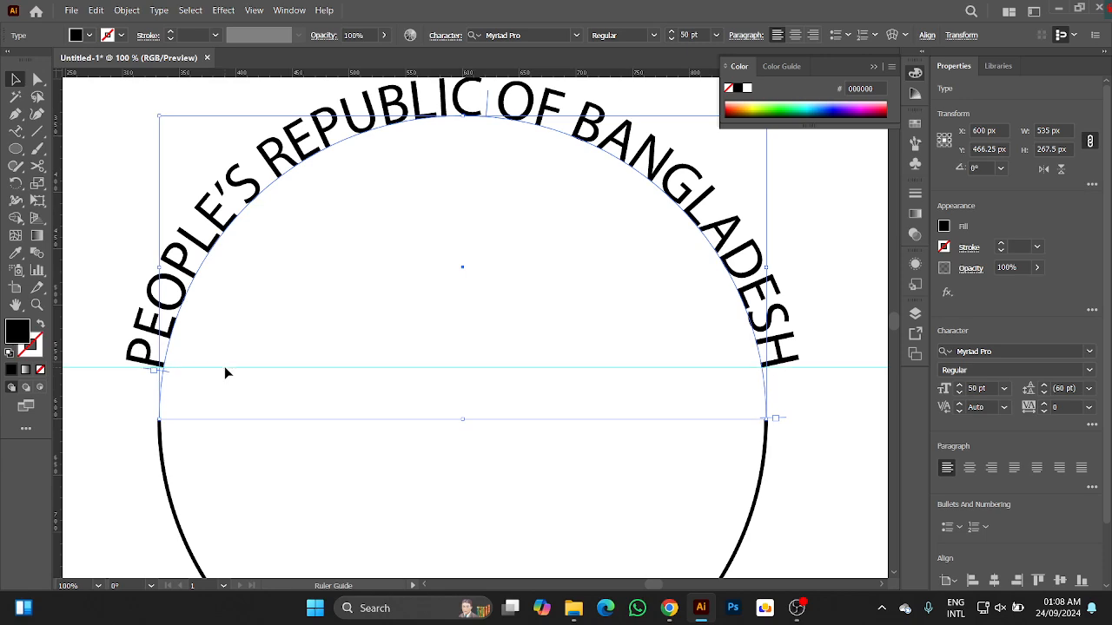
click(248, 368)
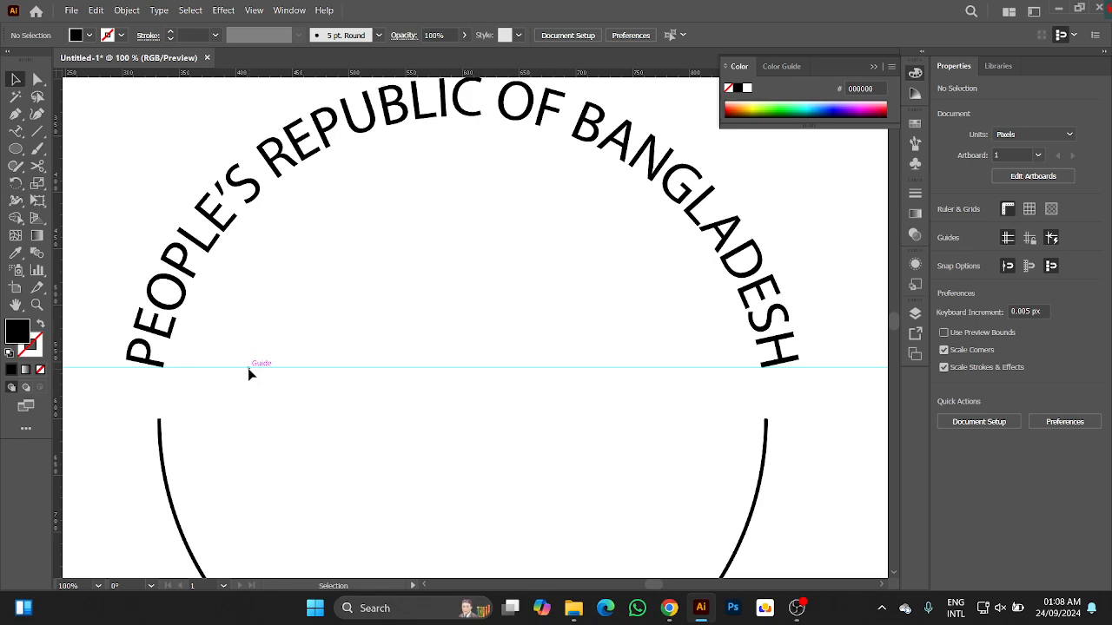
Unlock the guides and delete the horizontal guide at the lower ends of the curved heading.
scroll(684, 350, up, 2)
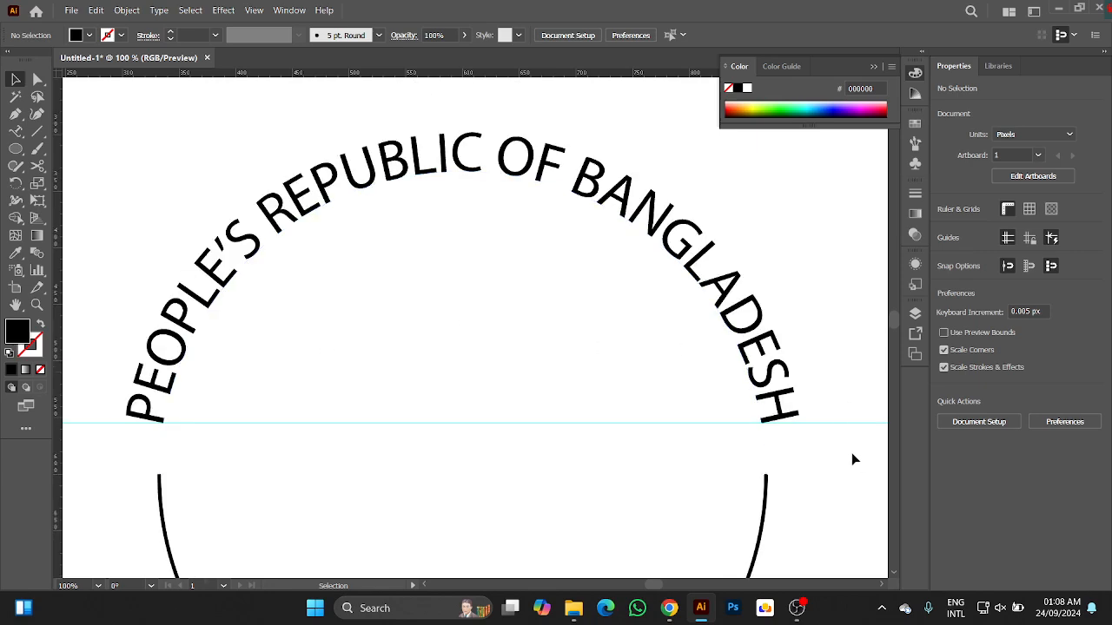
scroll(851, 453, down, 3)
drag(766, 459, 286, 333)
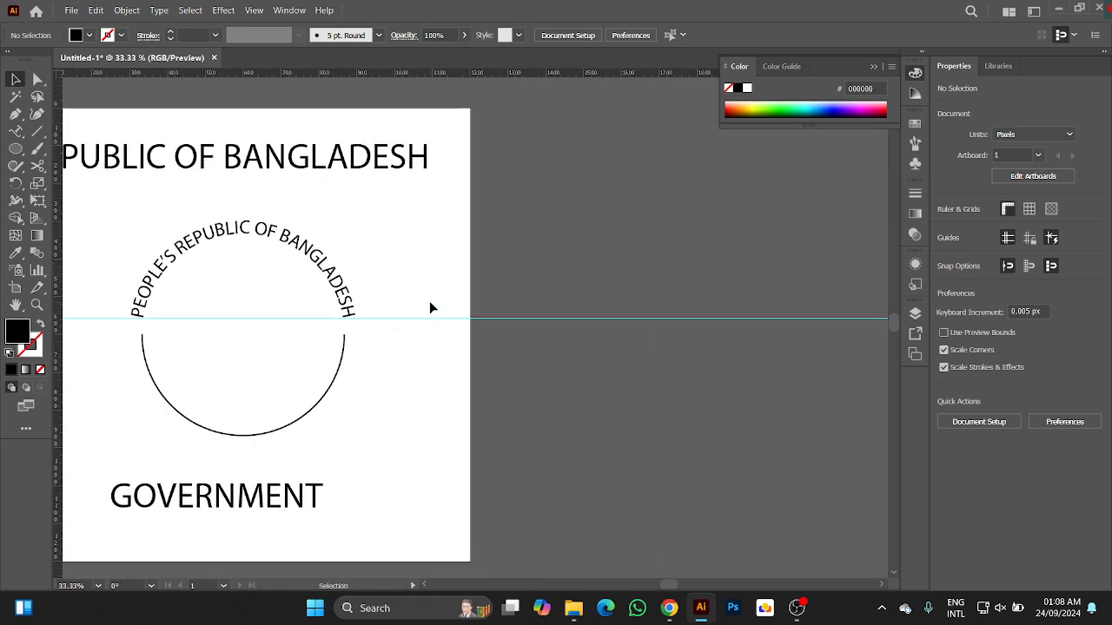
right_click(425, 319)
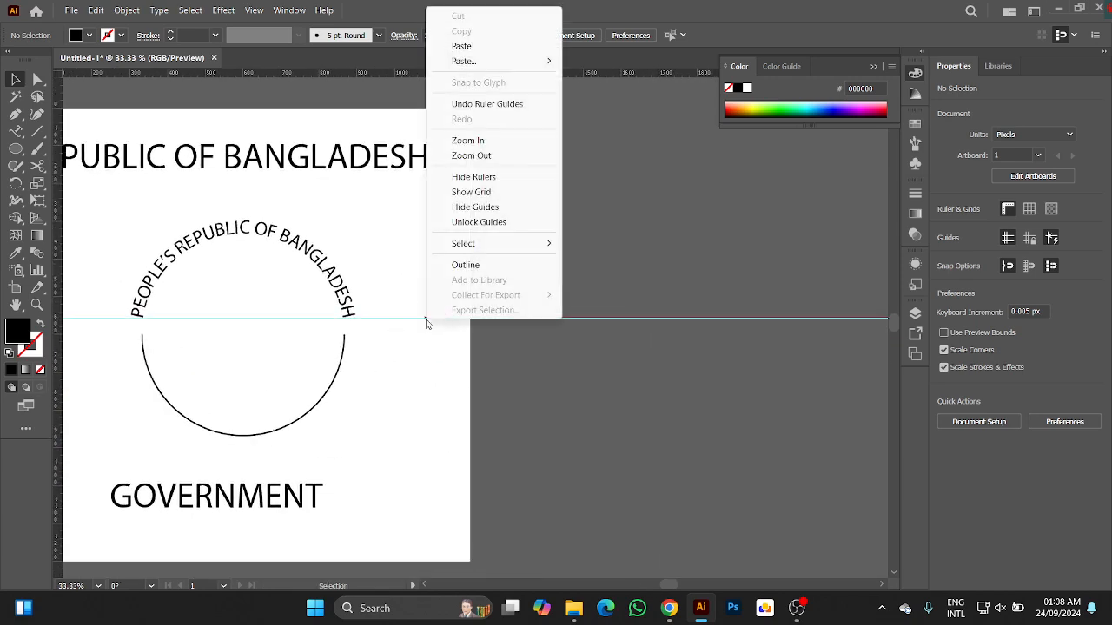
click(478, 222)
drag(509, 394, 496, 405)
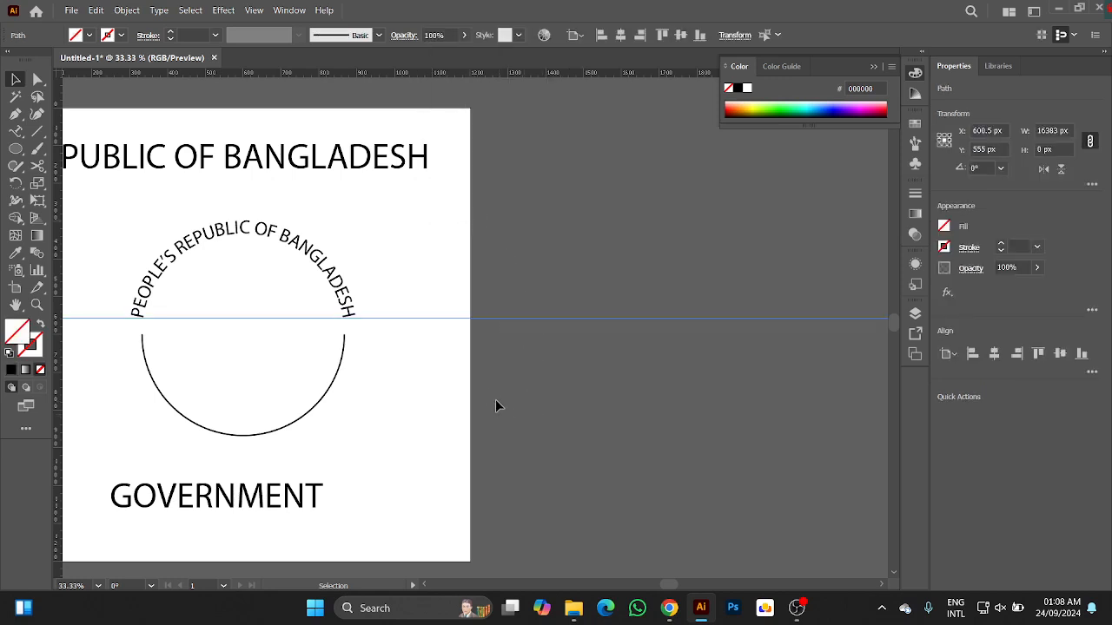
key(Delete)
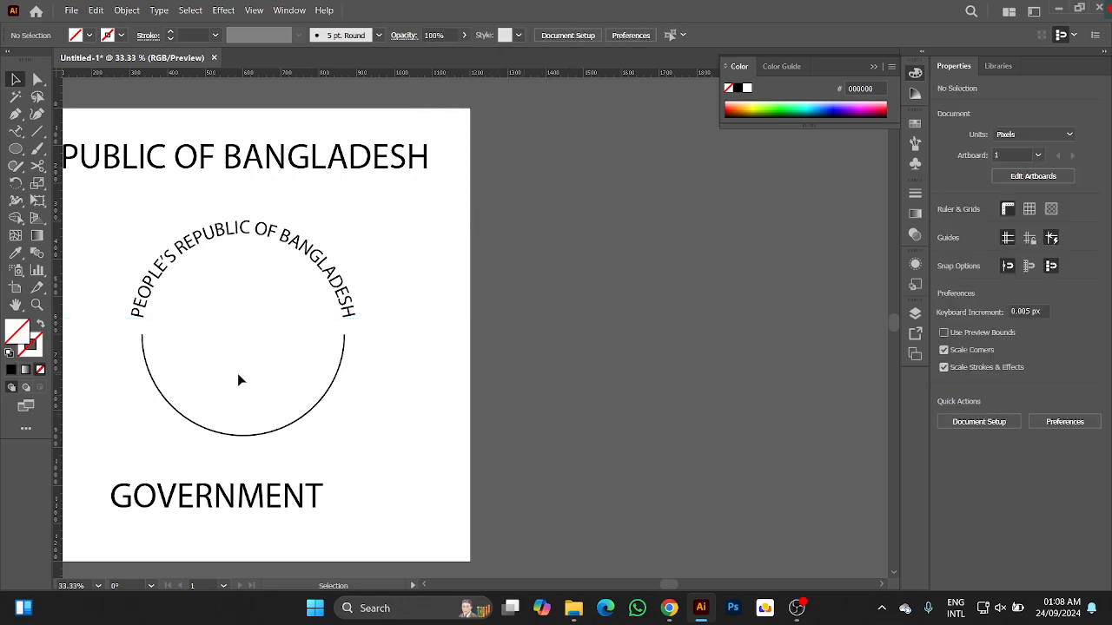
Open the straight "GOVERNMENT" text for editing and copy the whole word.
scroll(239, 377, up, 1)
scroll(239, 377, down, 1)
drag(177, 402, 411, 392)
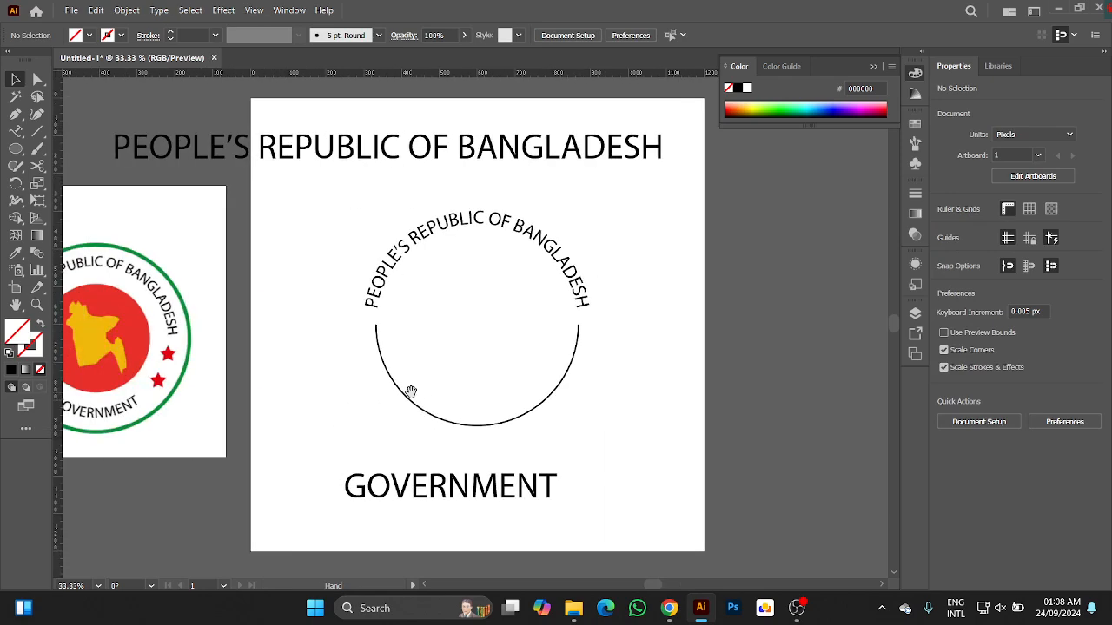
click(393, 491)
double_click(393, 491)
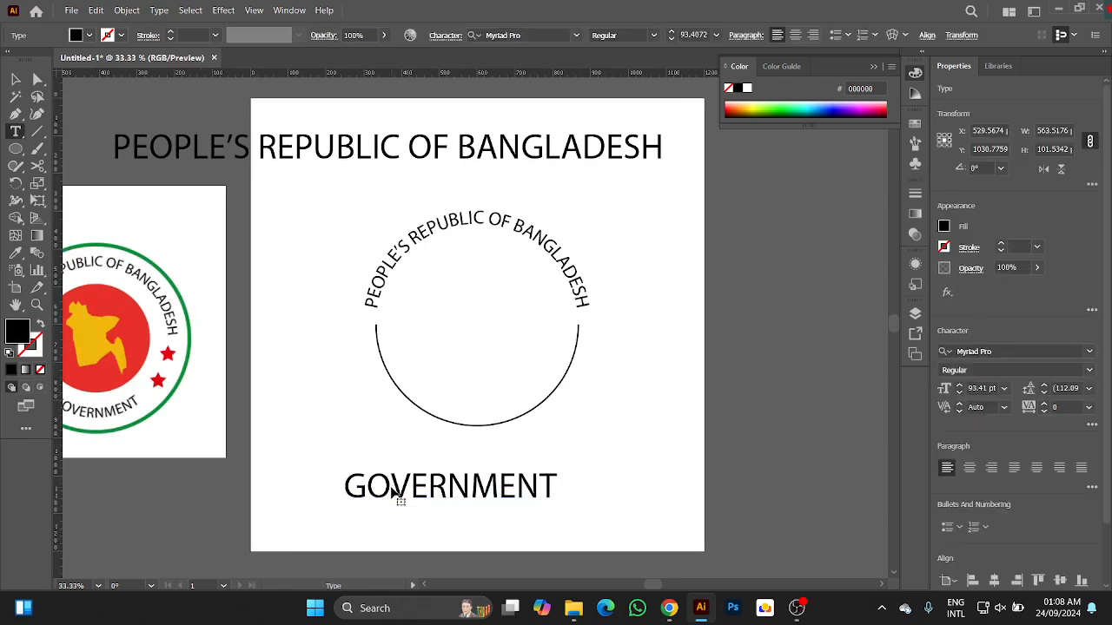
key(ctrl+a)
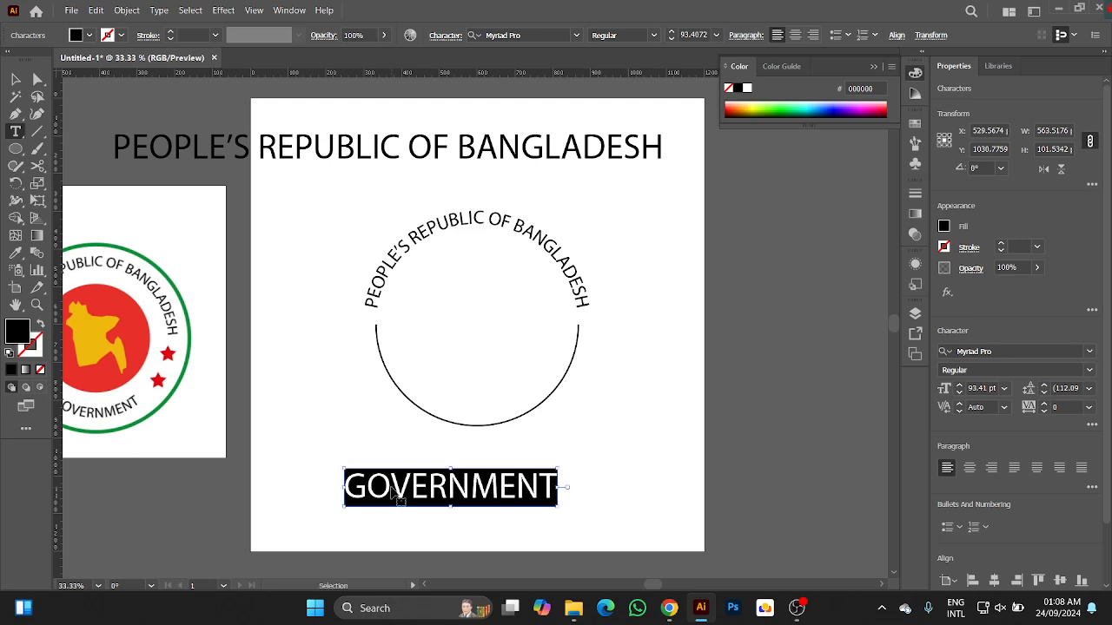
Turn the lower half-circle into a type path and replace the placeholder text with the copied "GOVERNMENT".
click(12, 133)
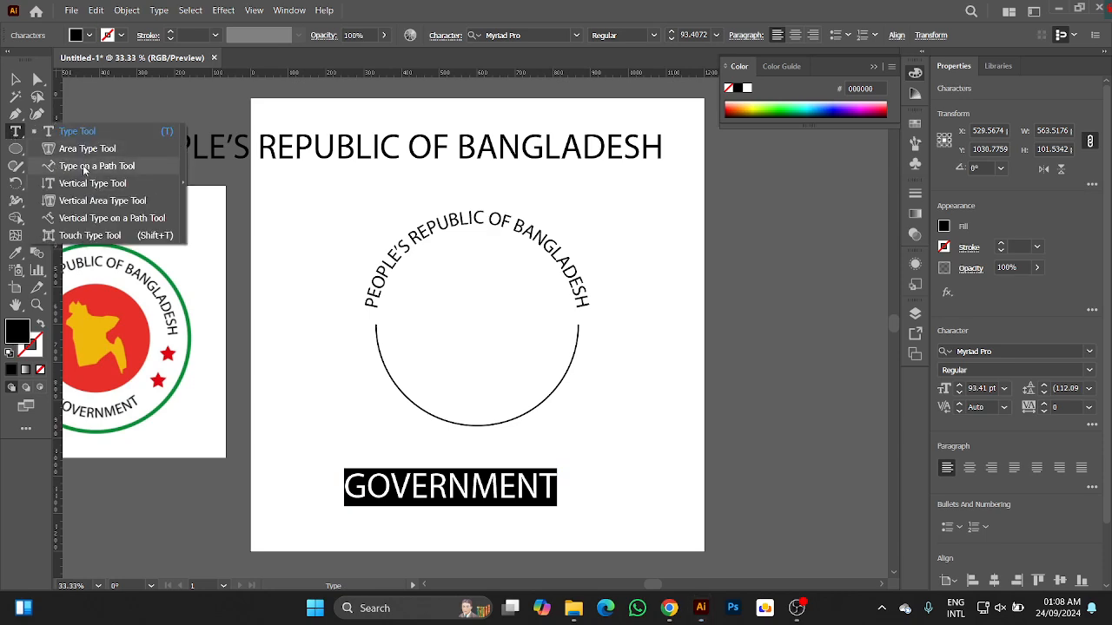
click(85, 167)
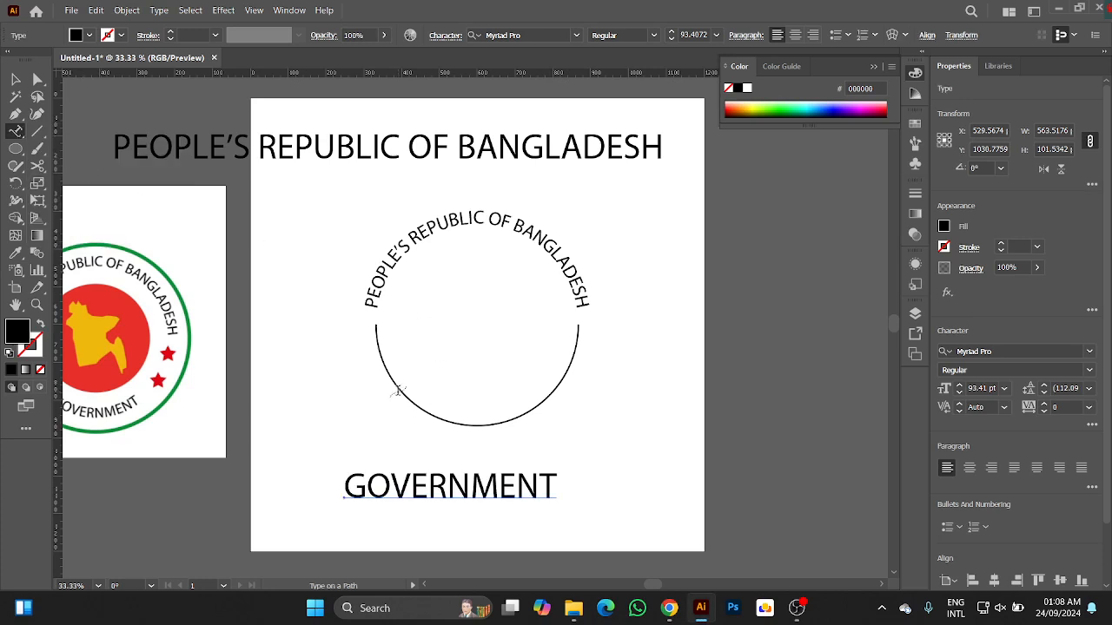
click(394, 382)
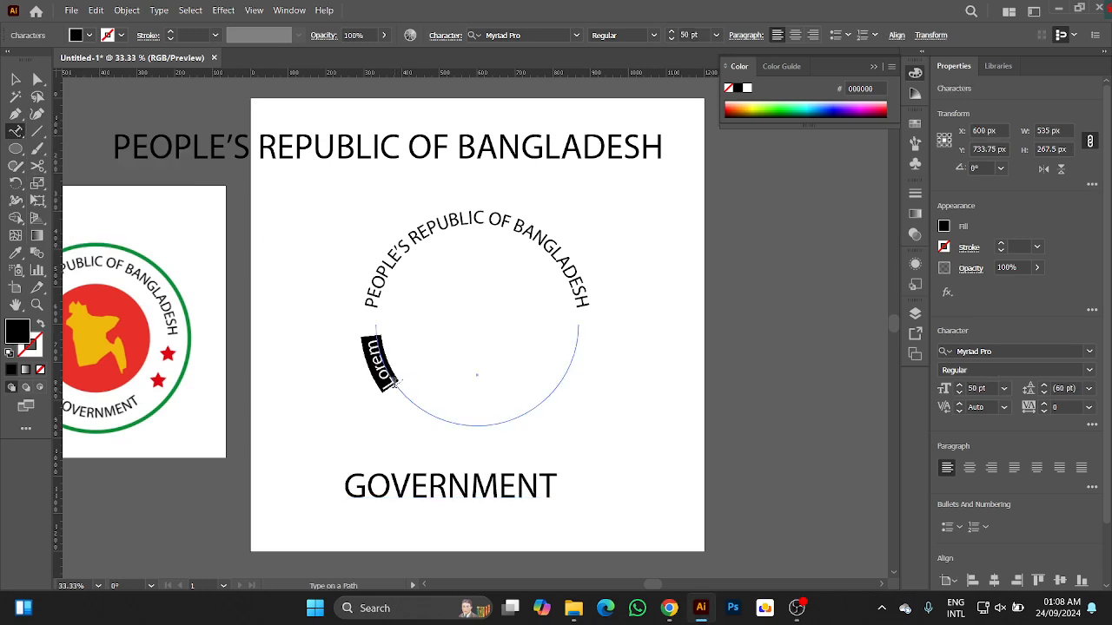
key(ctrl)
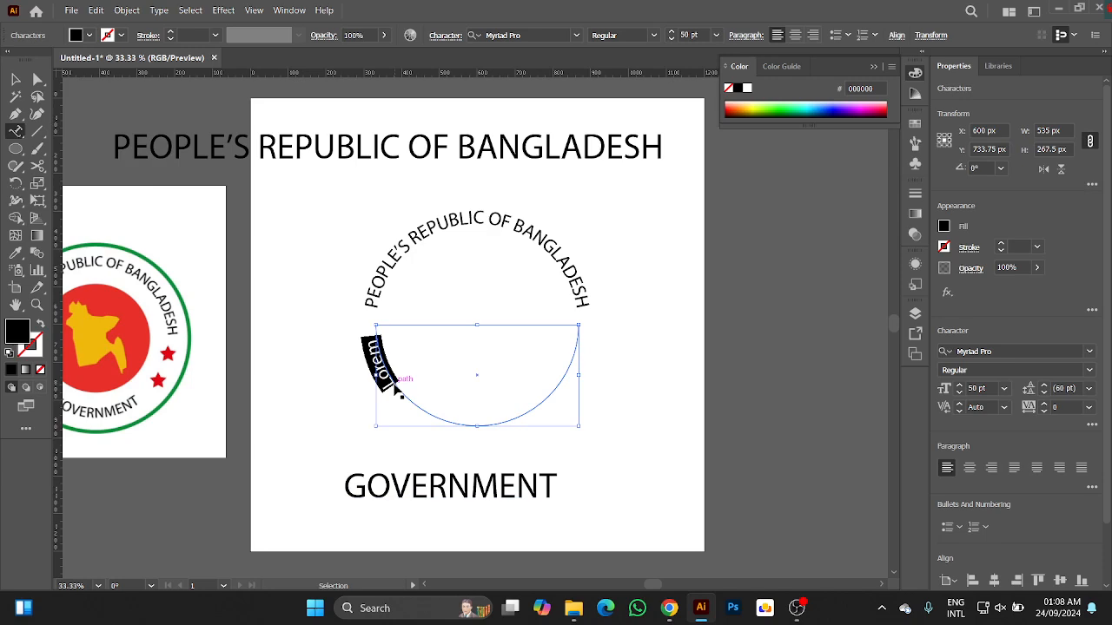
text(GO)
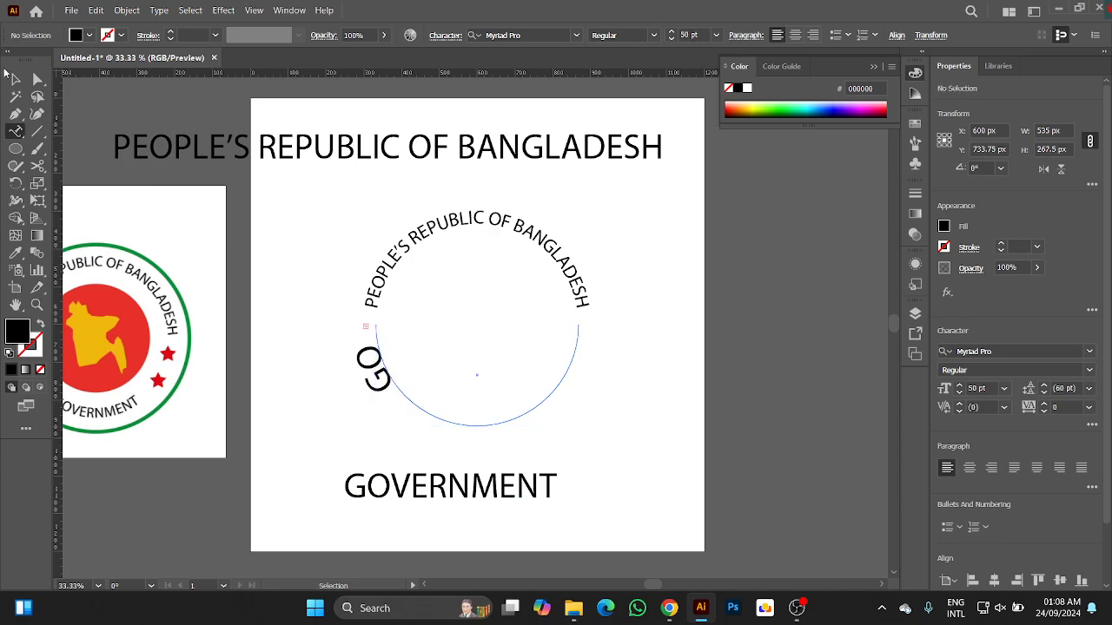
click(15, 79)
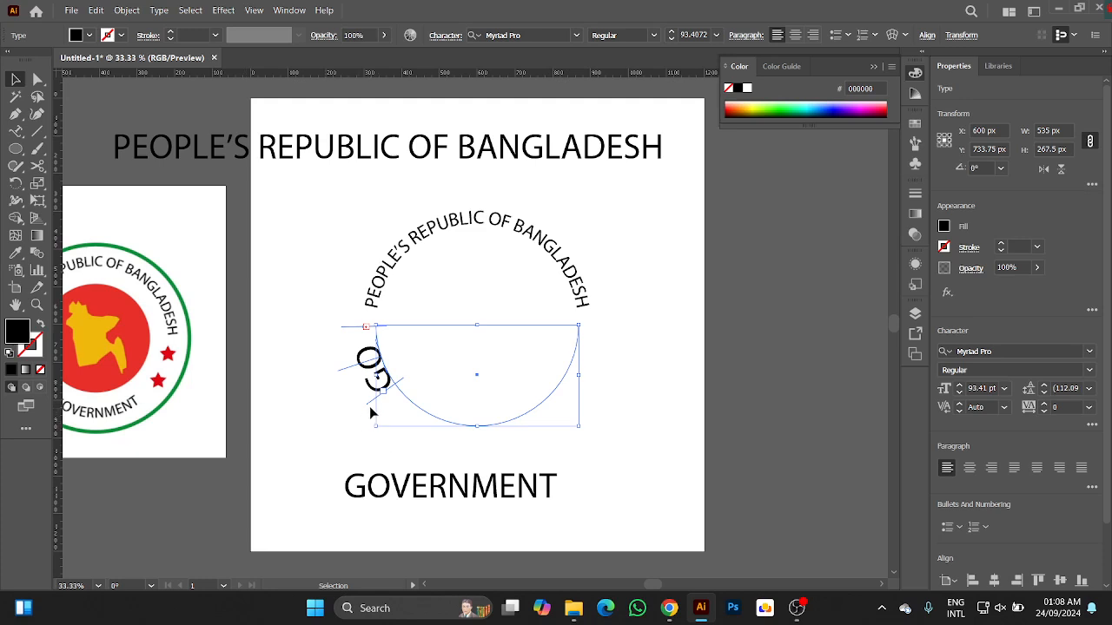
Adjust the curved "GOVERNMENT" text's brackets so the whole word fits, and flip it to the inner side of the arc.
drag(371, 408, 616, 405)
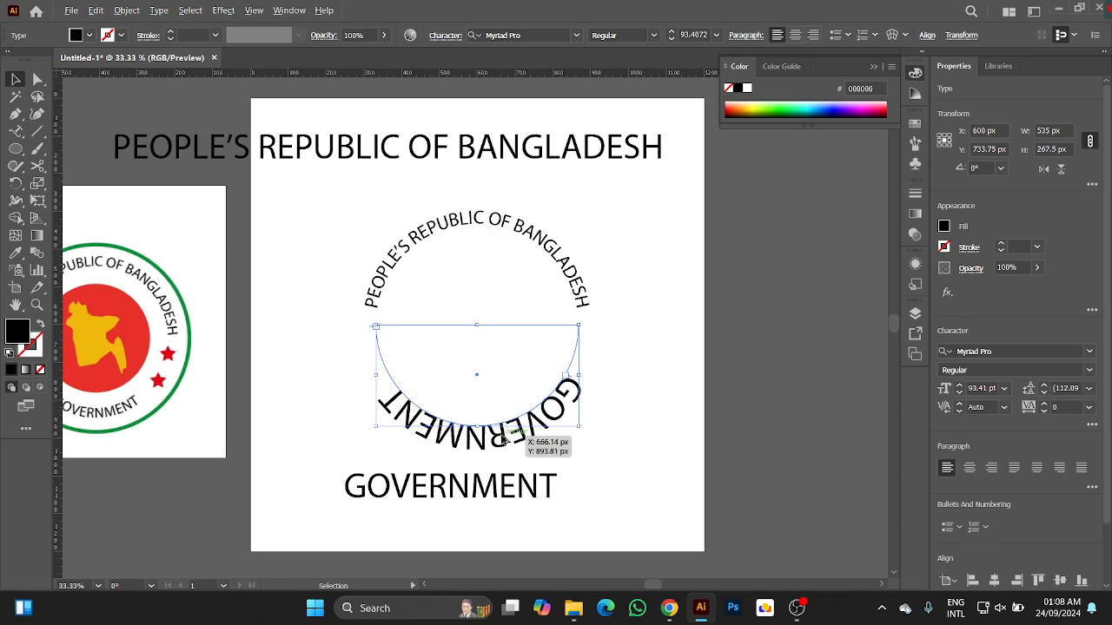
scroll(511, 443, up, 2)
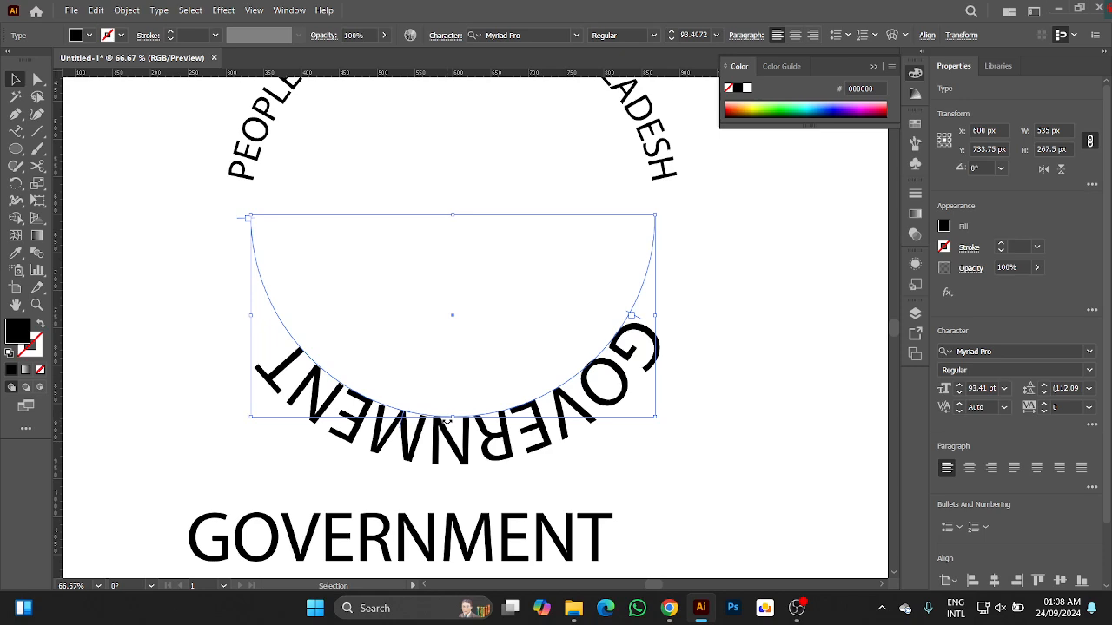
scroll(445, 422, up, 1)
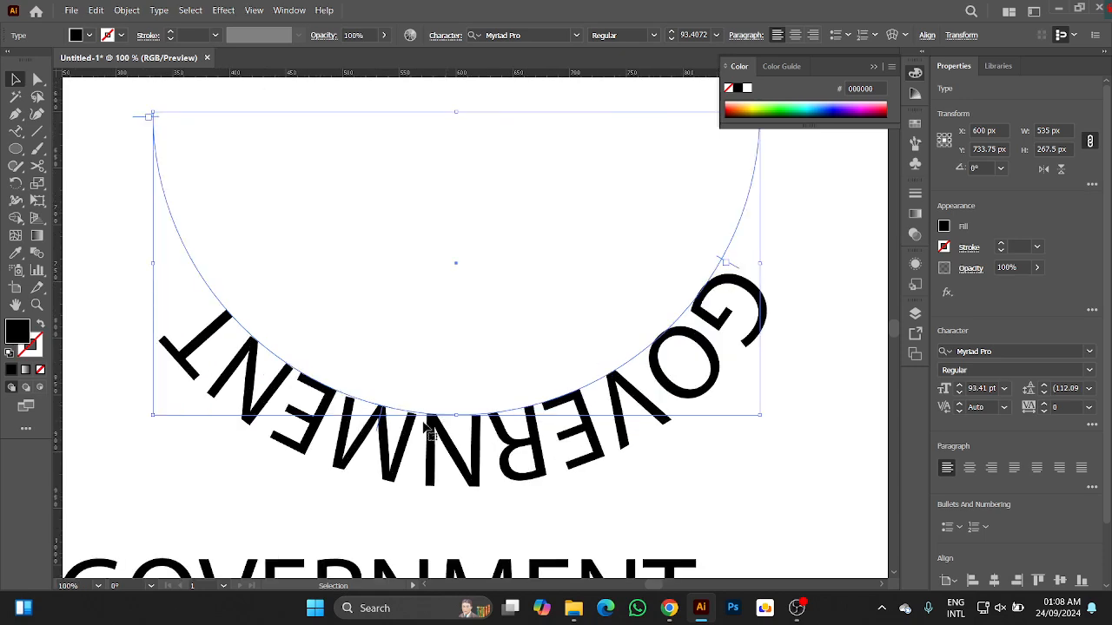
drag(380, 427, 393, 392)
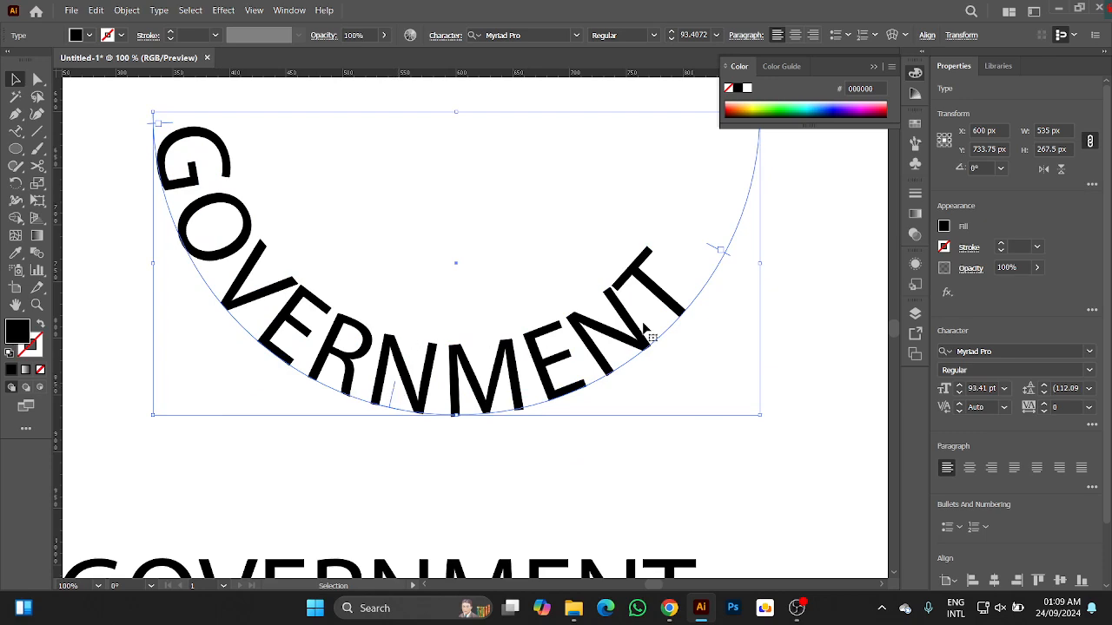
drag(712, 251, 755, 154)
drag(163, 126, 184, 172)
Match the curved "GOVERNMENT" text to the curved heading's 50 pt style with the Eyedropper.
scroll(488, 240, down, 5)
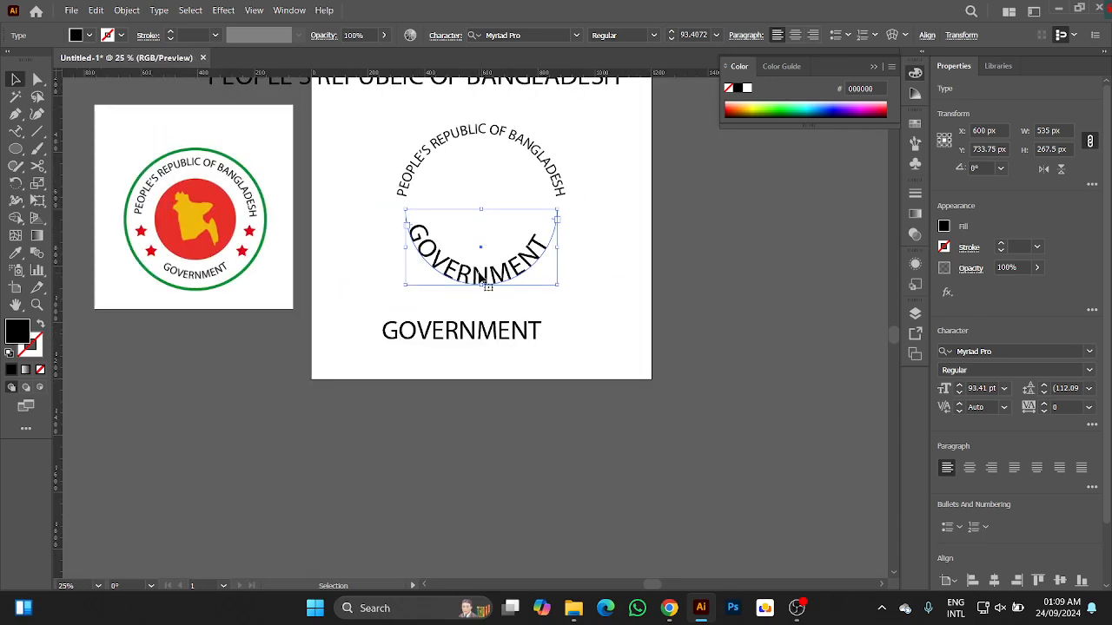
key(i)
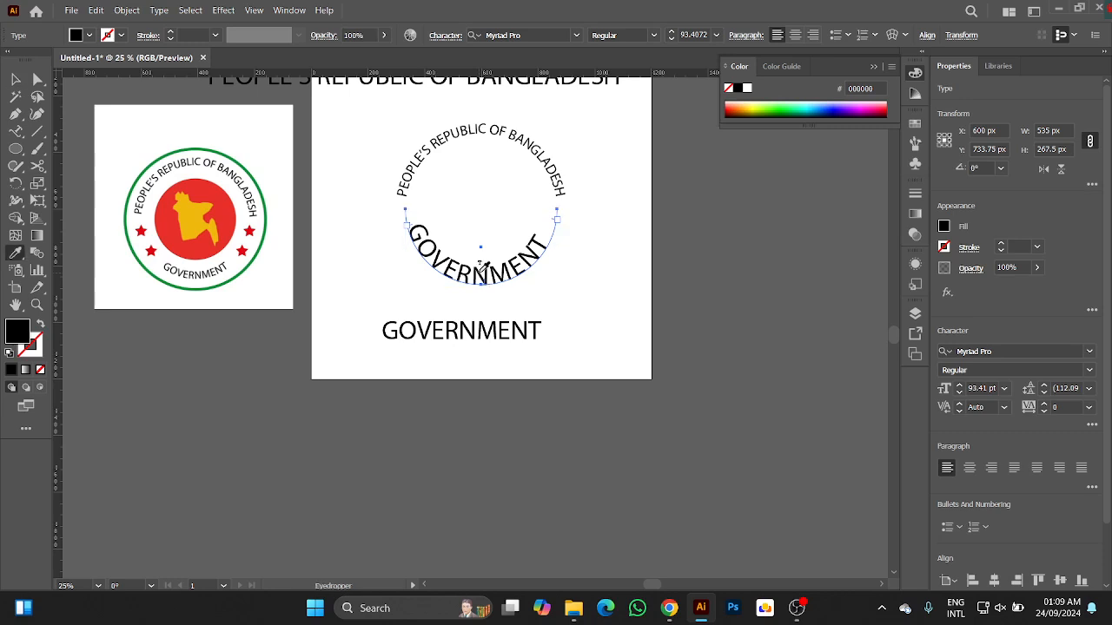
click(423, 152)
click(16, 78)
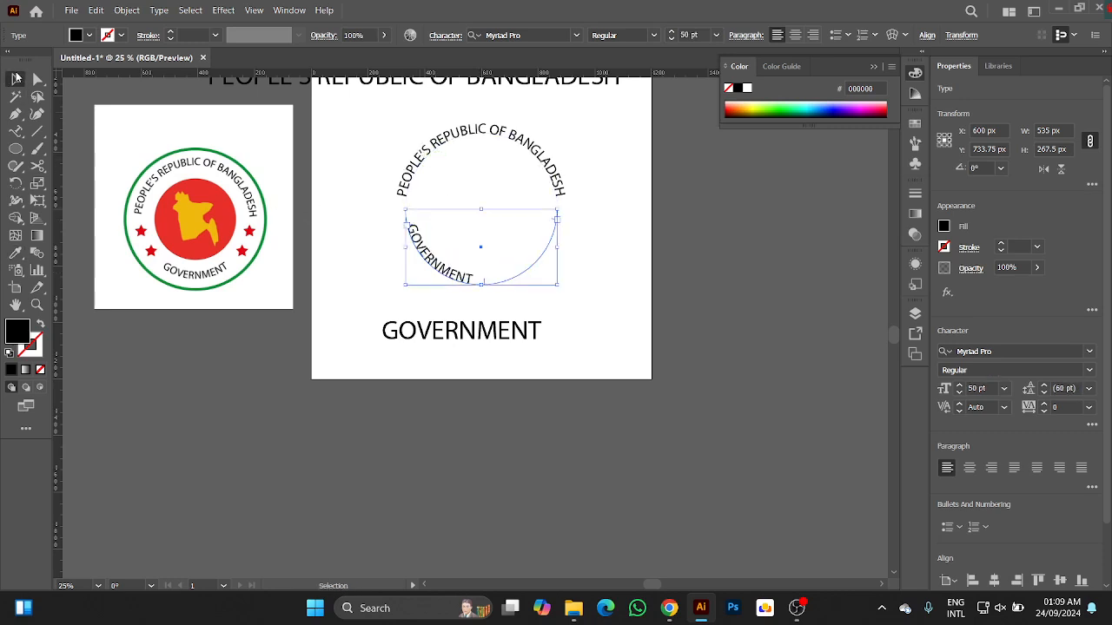
Move the start bracket of the curved "GOVERNMENT" along the arc until the word is centred at the arc's lowest point.
scroll(509, 308, up, 2)
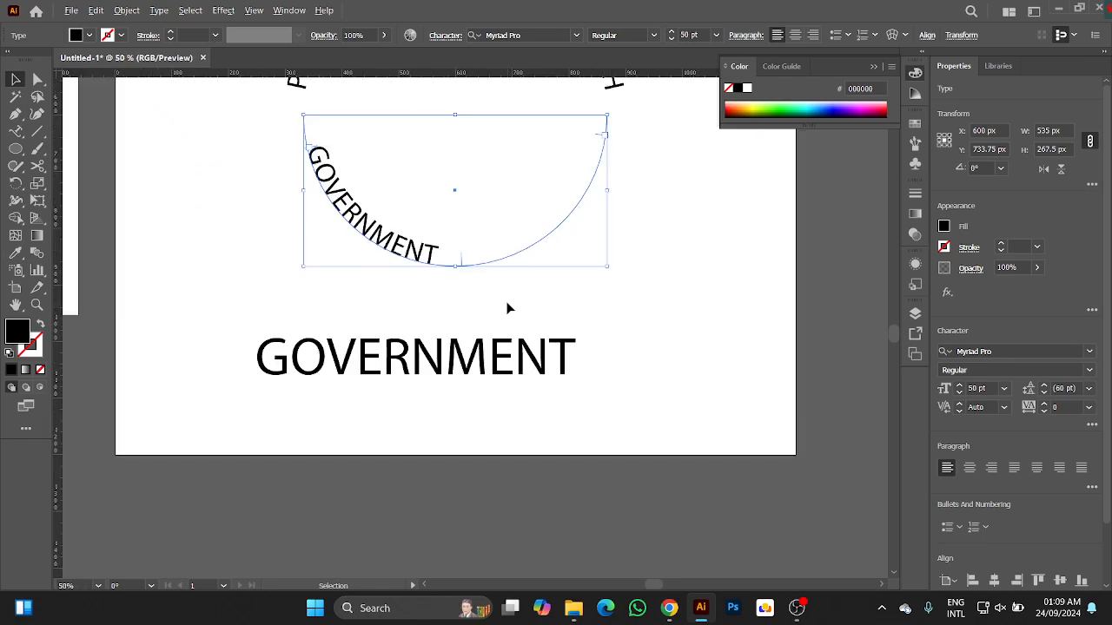
scroll(509, 307, up, 2)
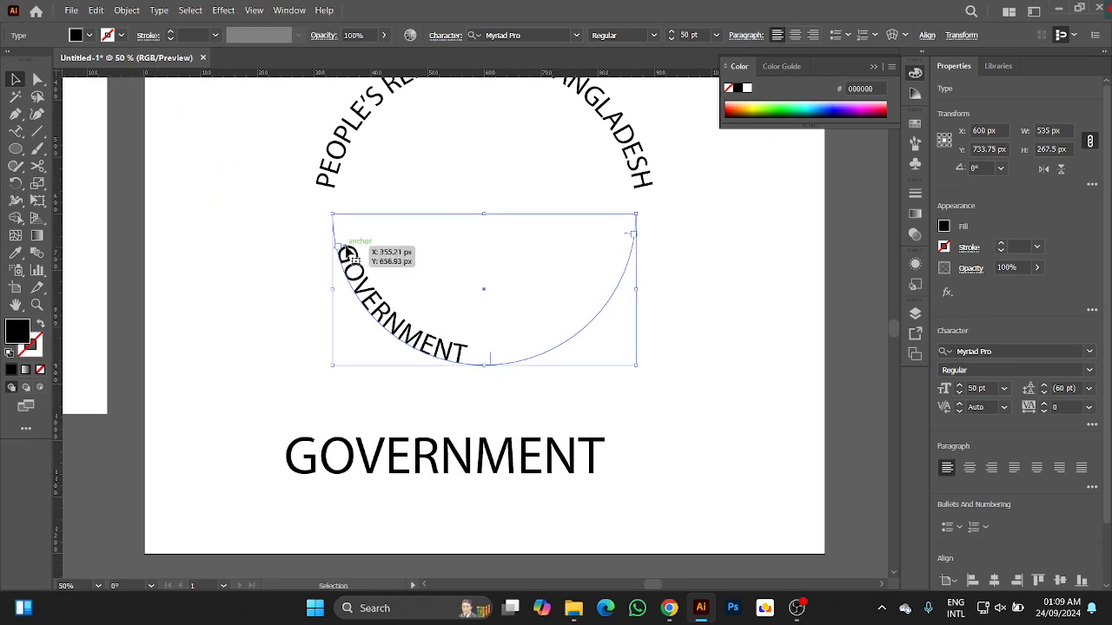
scroll(347, 254, up, 2)
drag(347, 247, 485, 363)
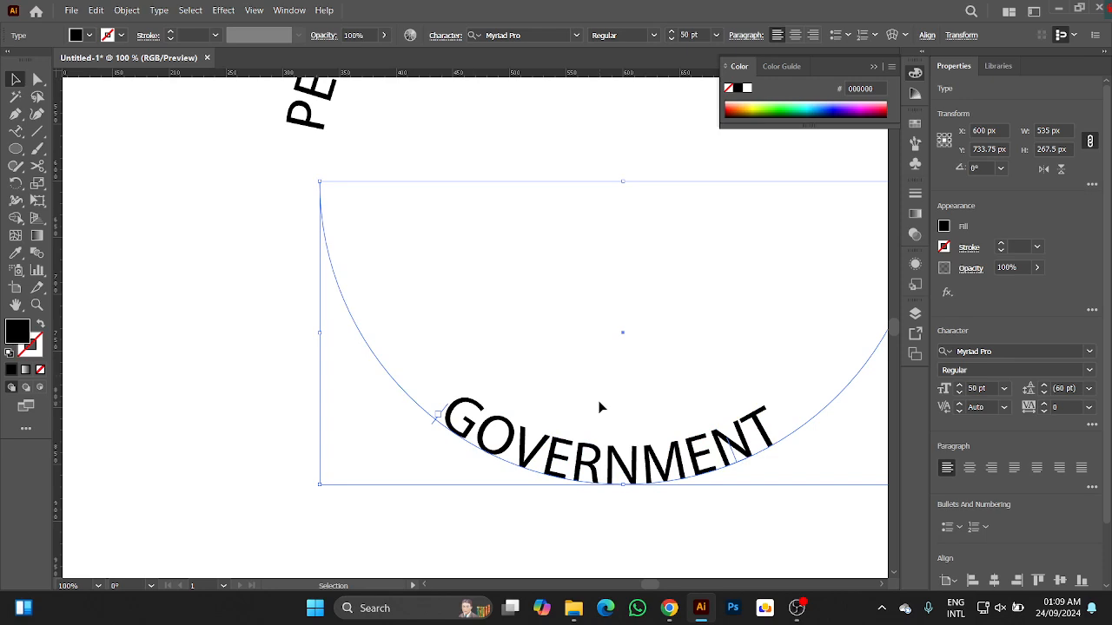
scroll(599, 407, down, 3)
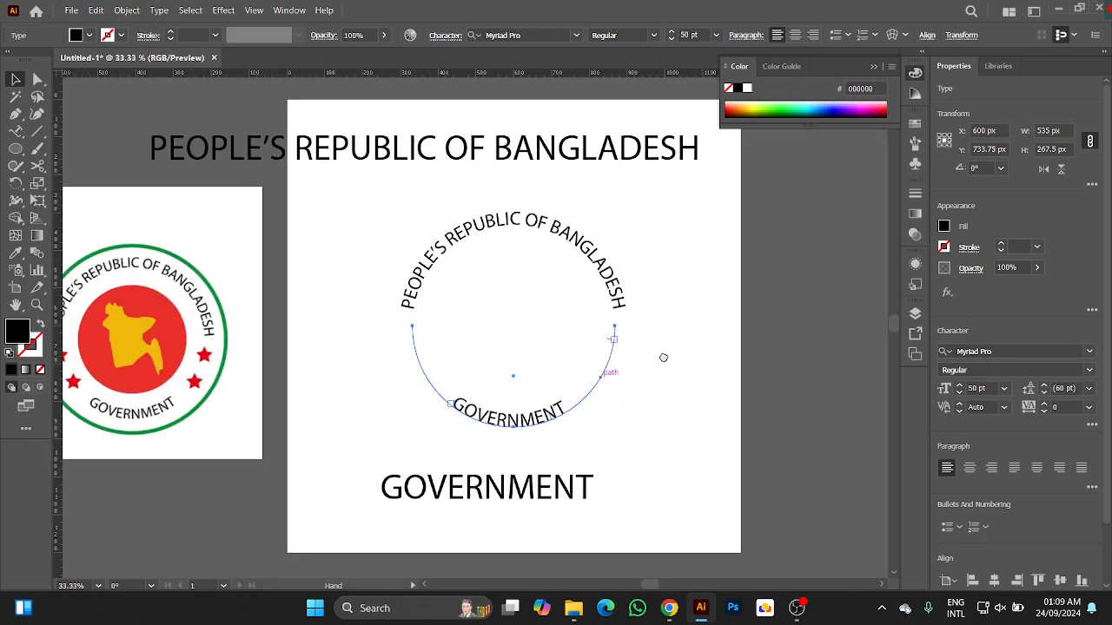
Select both curved texts, place a duplicate of them outside the artboard on its right side, and deselect it.
click(571, 323)
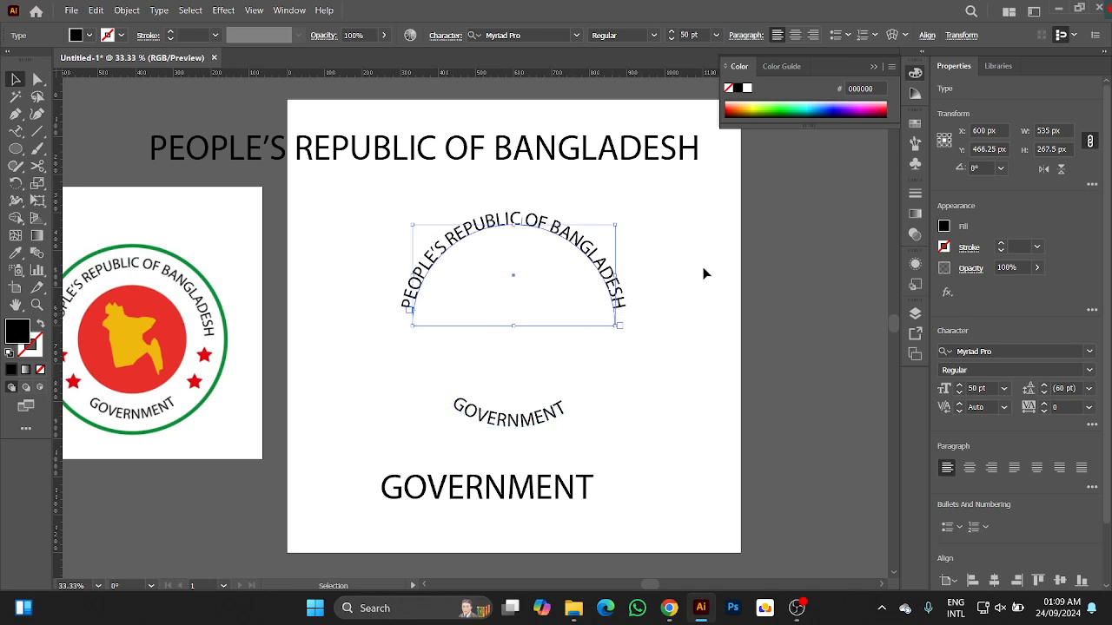
drag(683, 270, 551, 376)
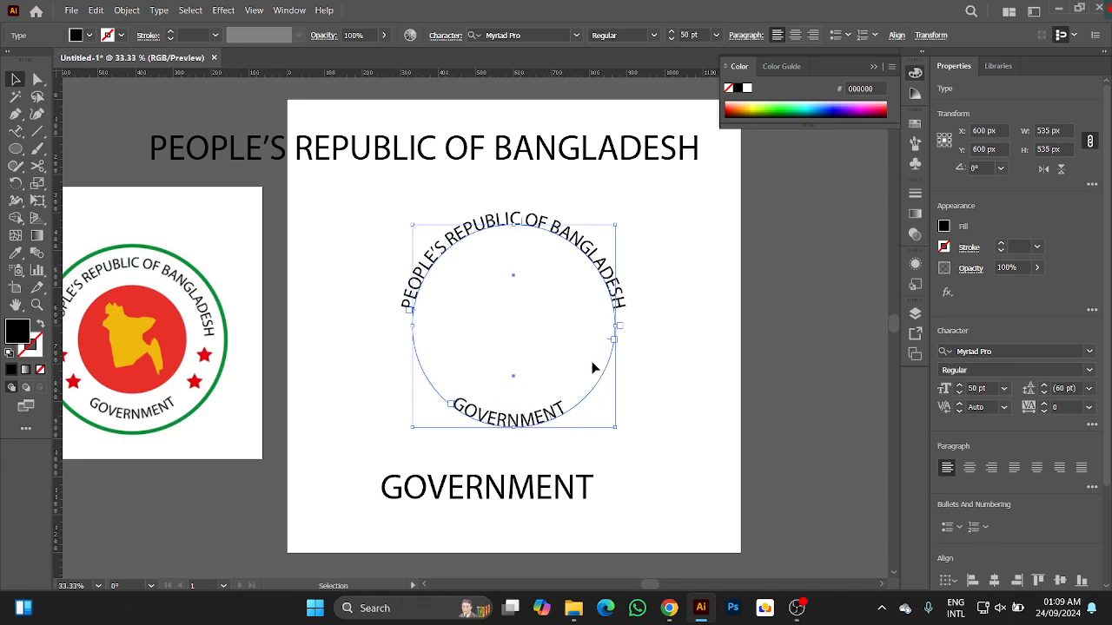
scroll(660, 291, down, 2)
drag(678, 336, 598, 325)
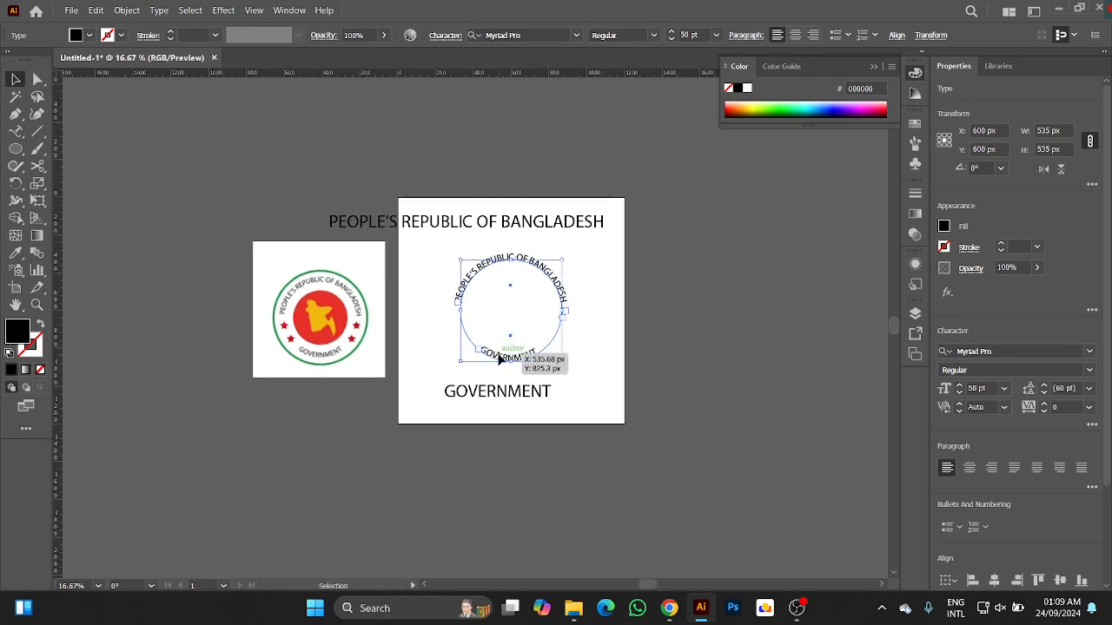
drag(499, 358, 740, 363)
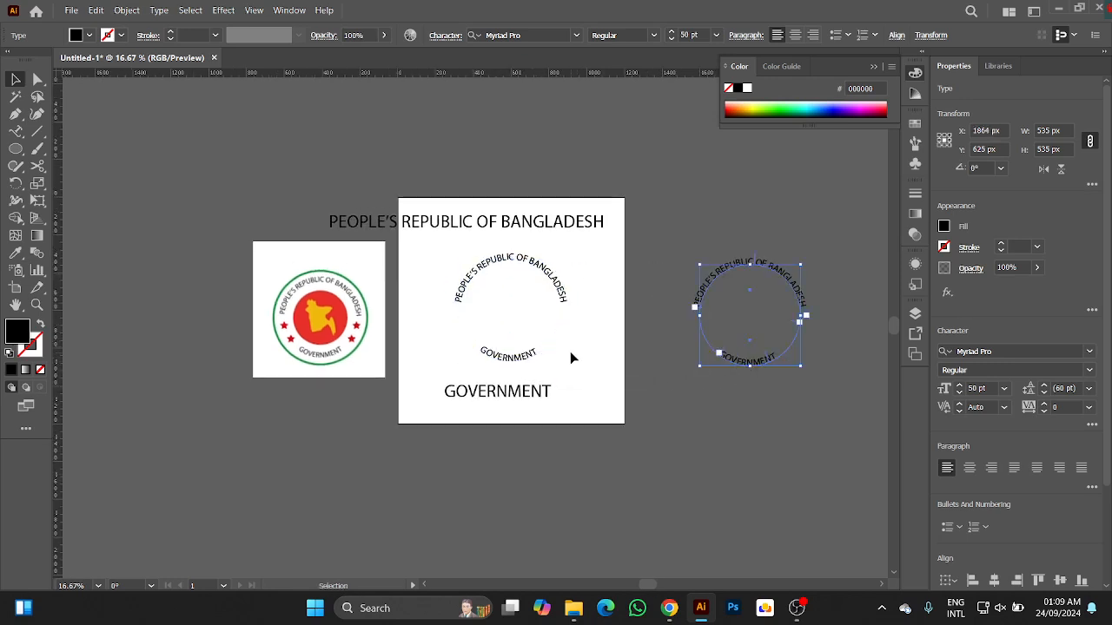
click(570, 352)
Enlarge the curved "GOVERNMENT" text and its arc proportionally about their centre to about 592 px wide.
scroll(539, 341, up, 3)
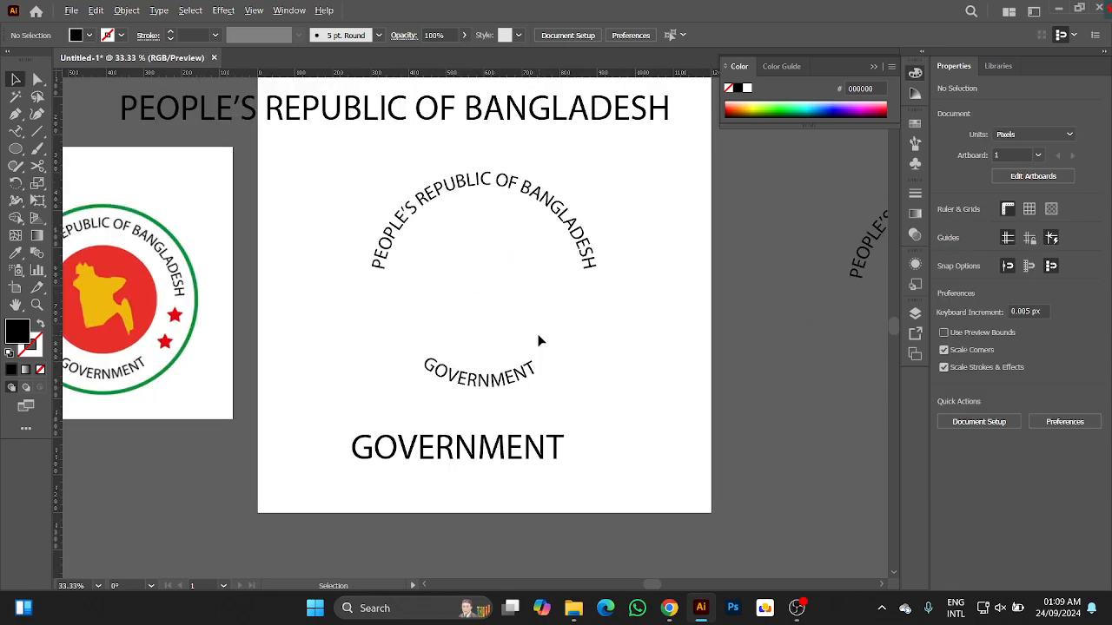
click(521, 384)
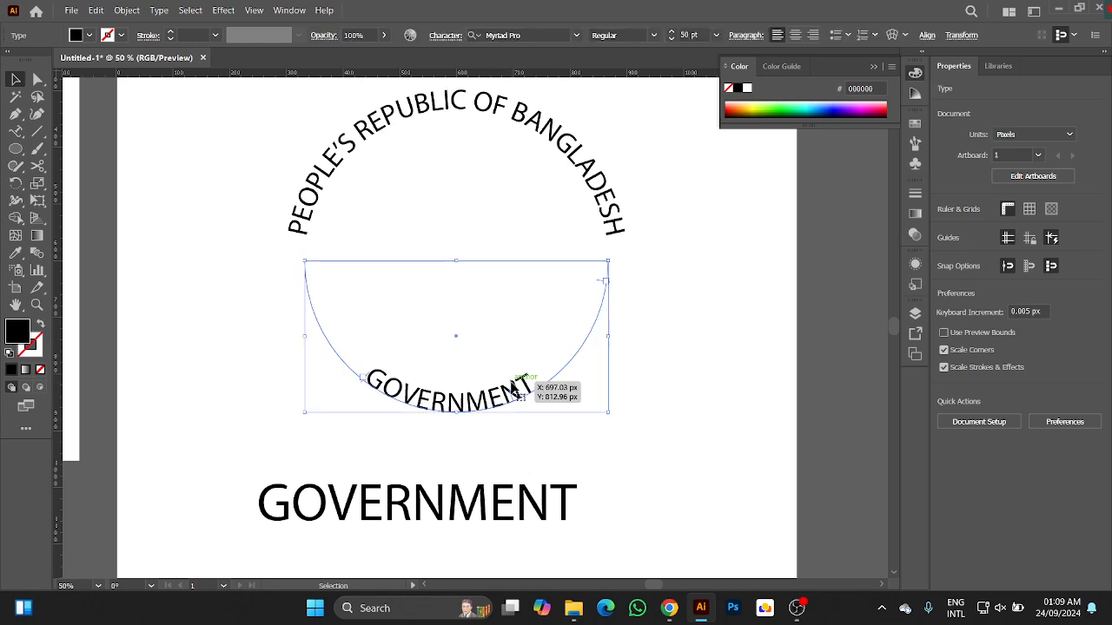
click(606, 205)
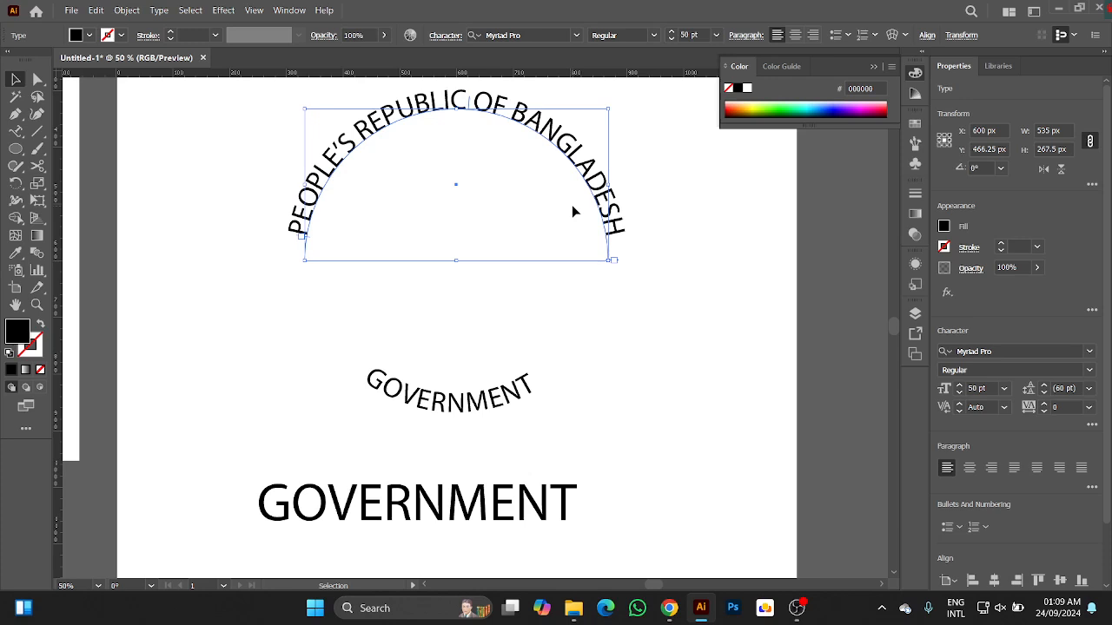
click(457, 398)
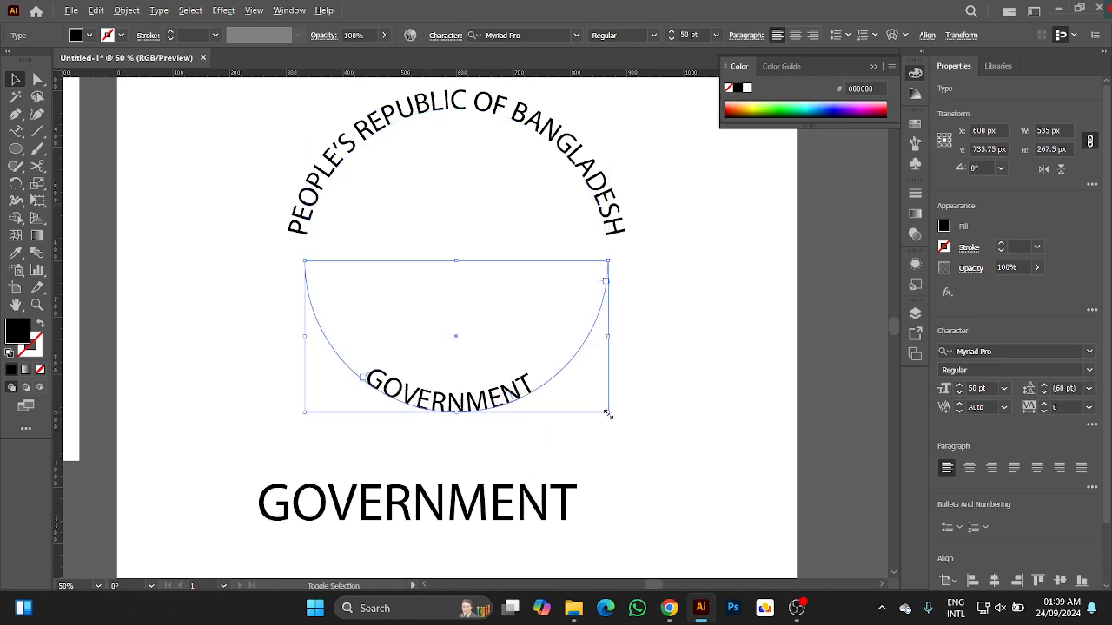
drag(608, 414, 626, 425)
Select the two curved texts together and individually to compare the extents of their arcs.
drag(691, 200, 541, 302)
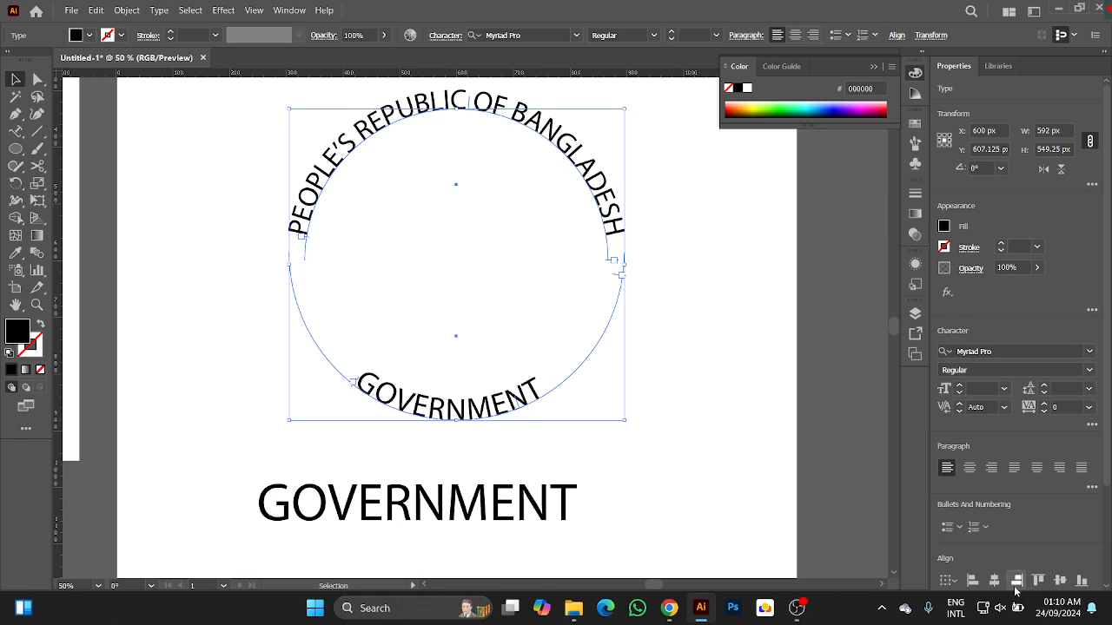
click(699, 375)
drag(686, 340, 455, 415)
drag(660, 137, 515, 223)
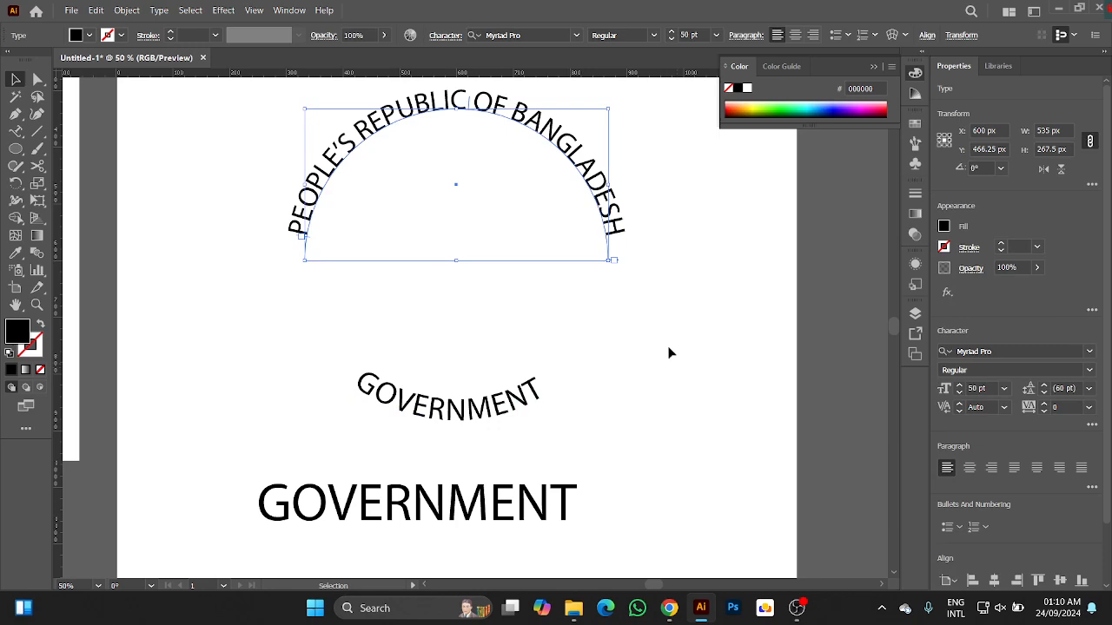
Undo the enlargement of the curved "GOVERNMENT" and select both curved texts to compare their arcs with one full circle.
key(a)
click(474, 423)
key(v)
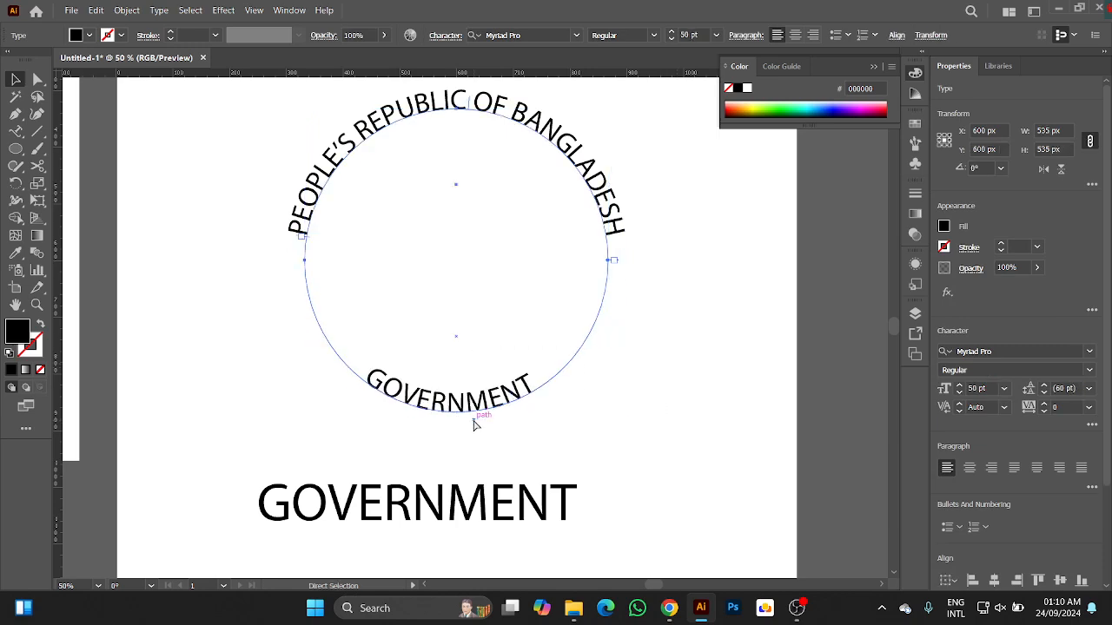
click(683, 365)
drag(692, 213, 457, 396)
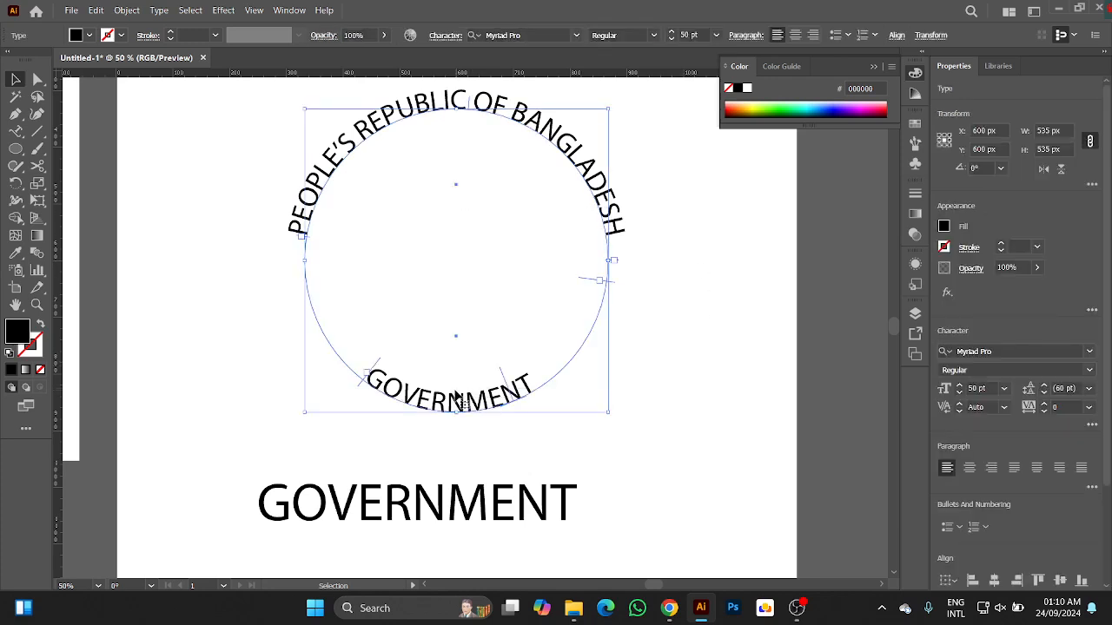
click(677, 411)
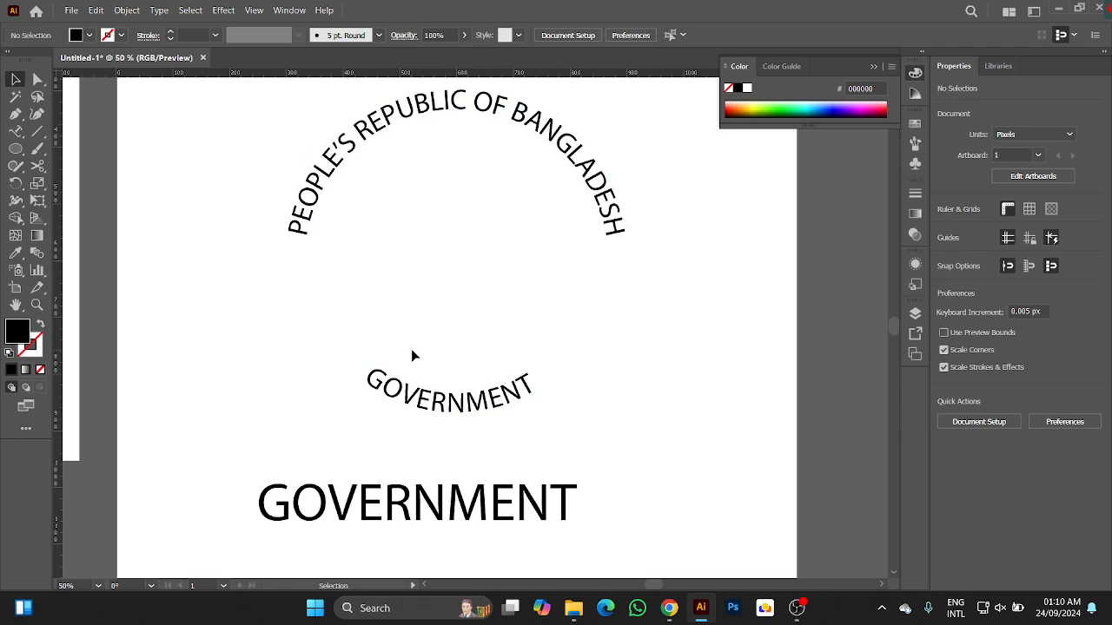
Set the curved "GOVERNMENT" to align to its path by Center in the type-on-a-path options, with the preview on.
click(520, 399)
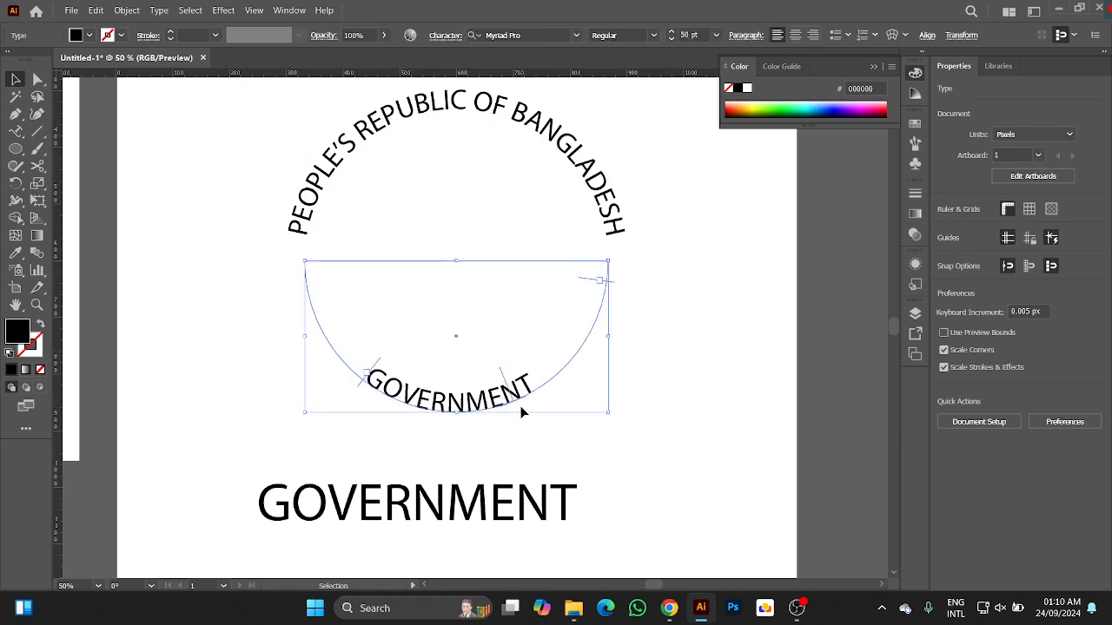
click(156, 10)
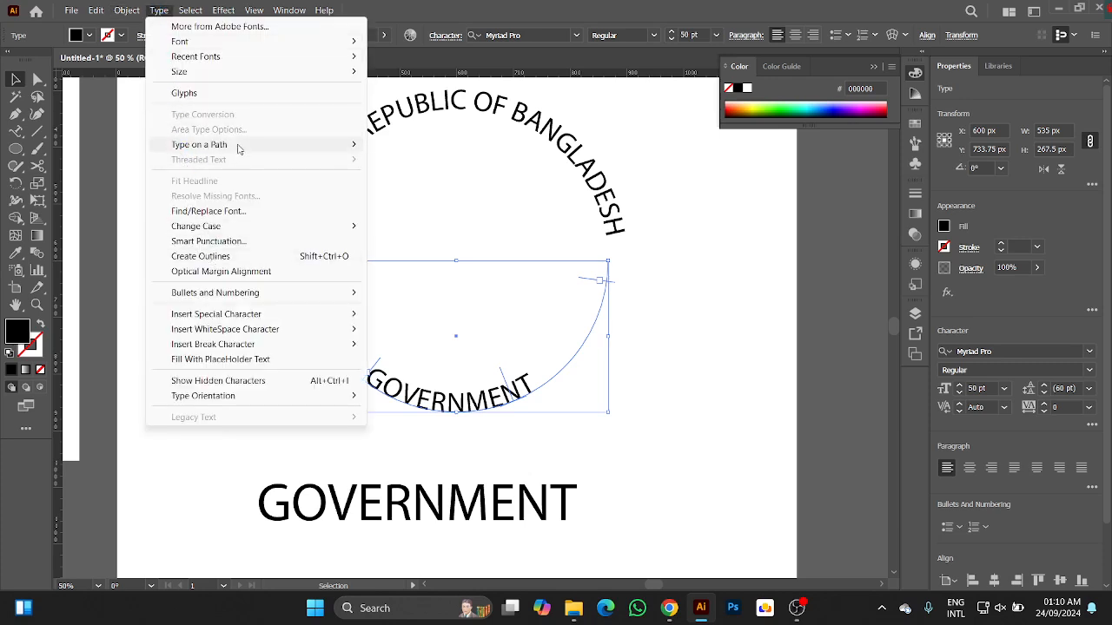
mouse_move(241, 148)
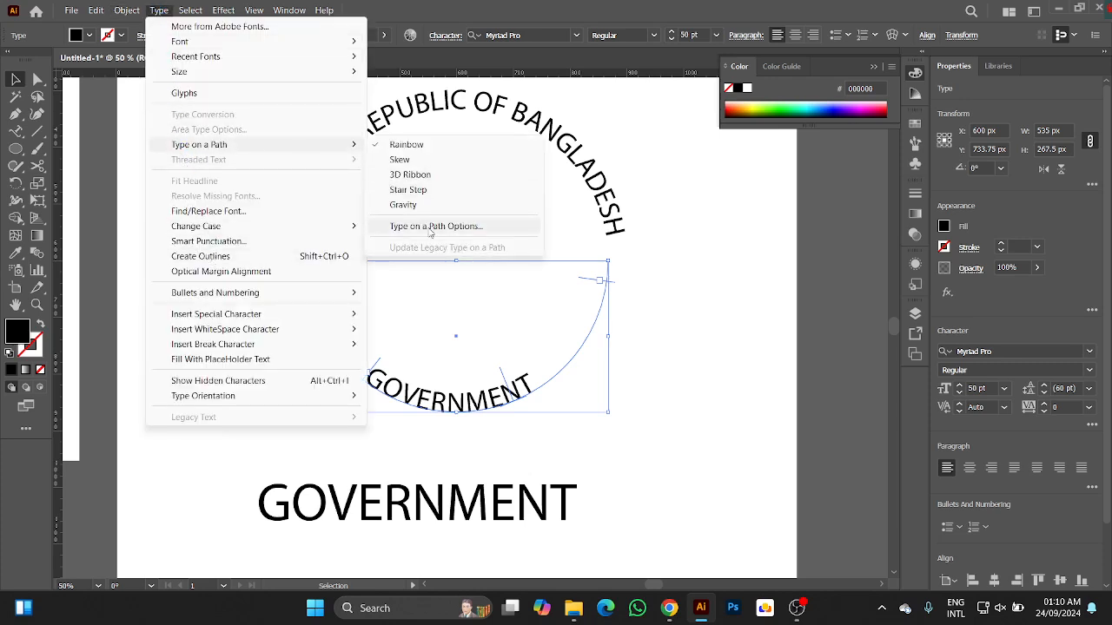
click(488, 230)
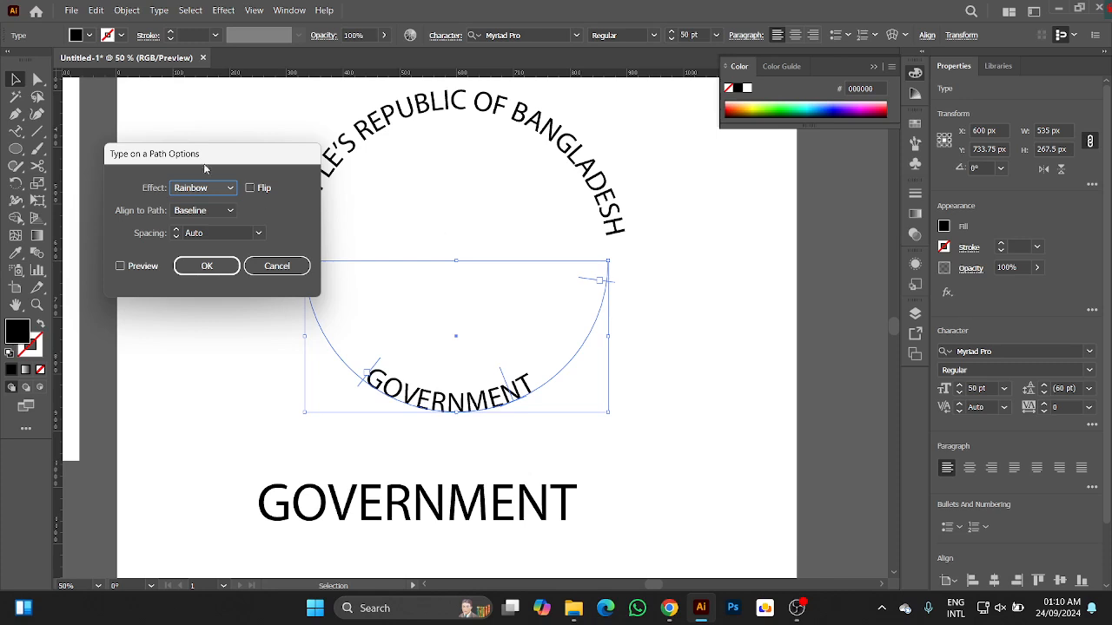
drag(210, 154, 157, 146)
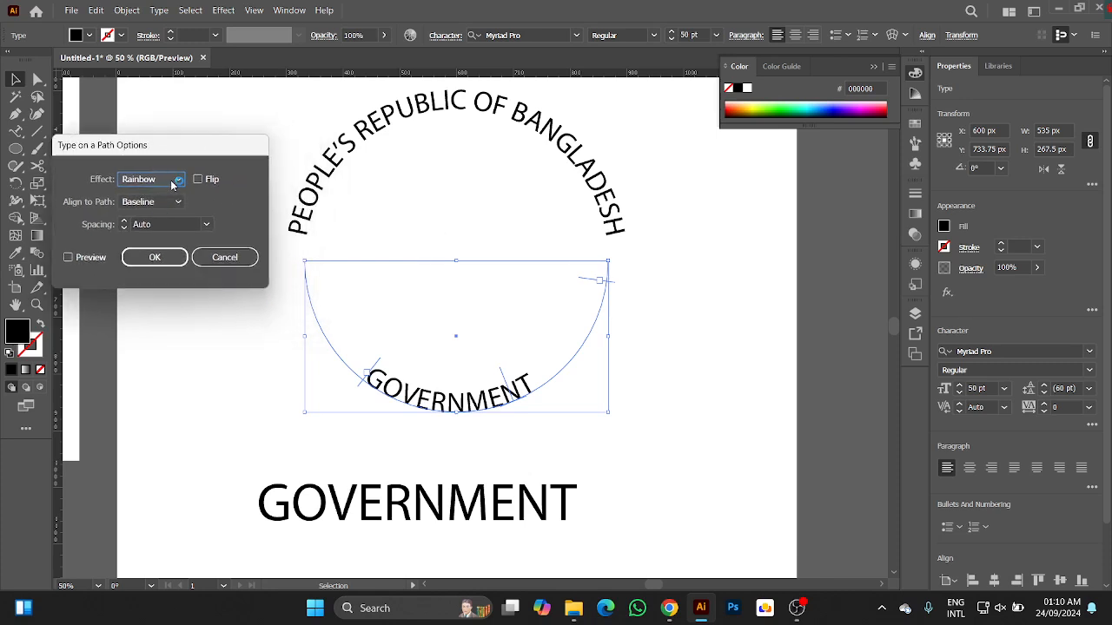
click(177, 202)
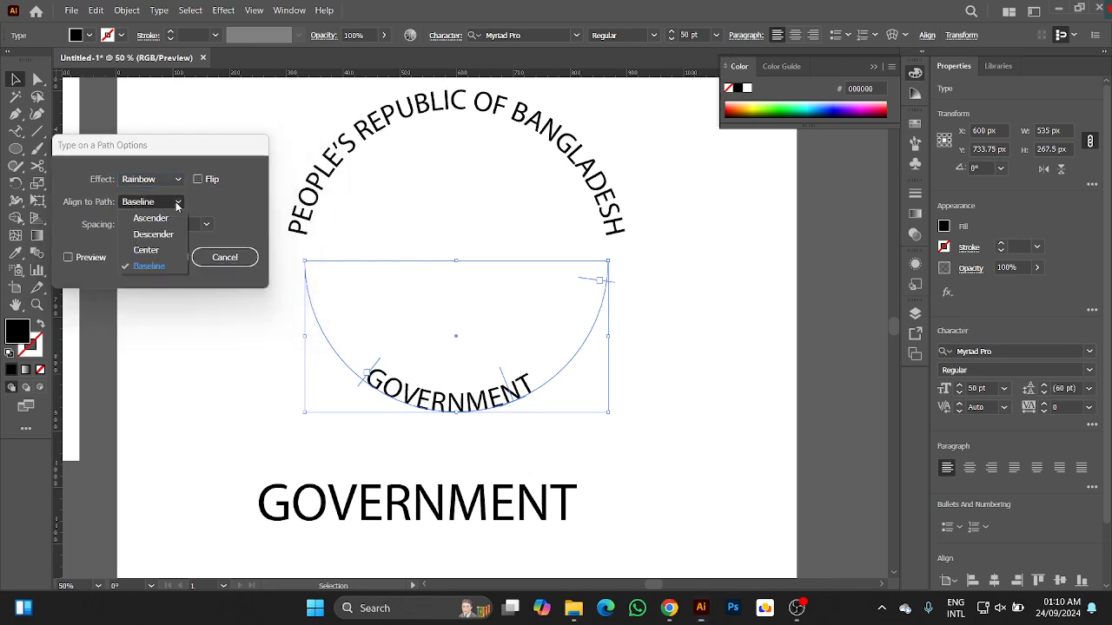
click(147, 251)
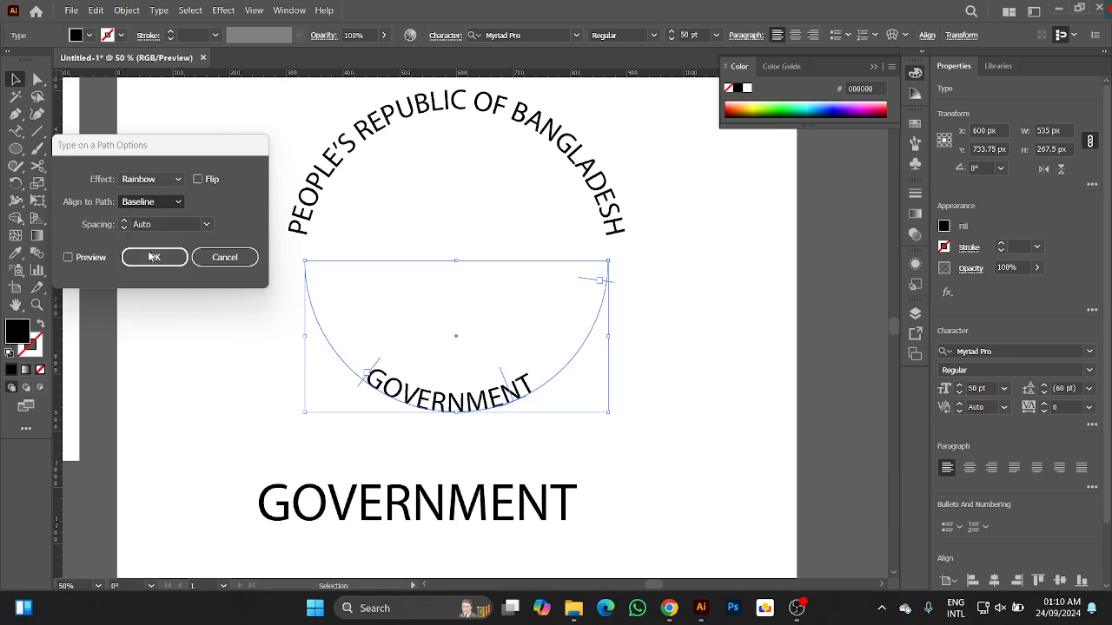
click(66, 259)
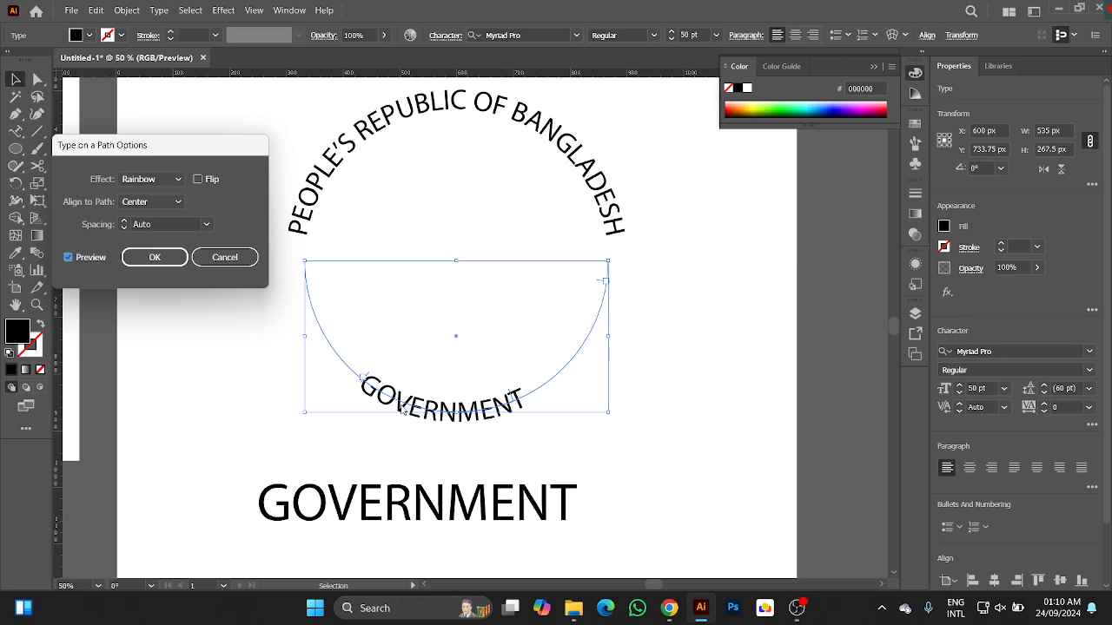
Preview the Ascender and Descender path alignments on the curved "GOVERNMENT" and apply Center.
click(152, 202)
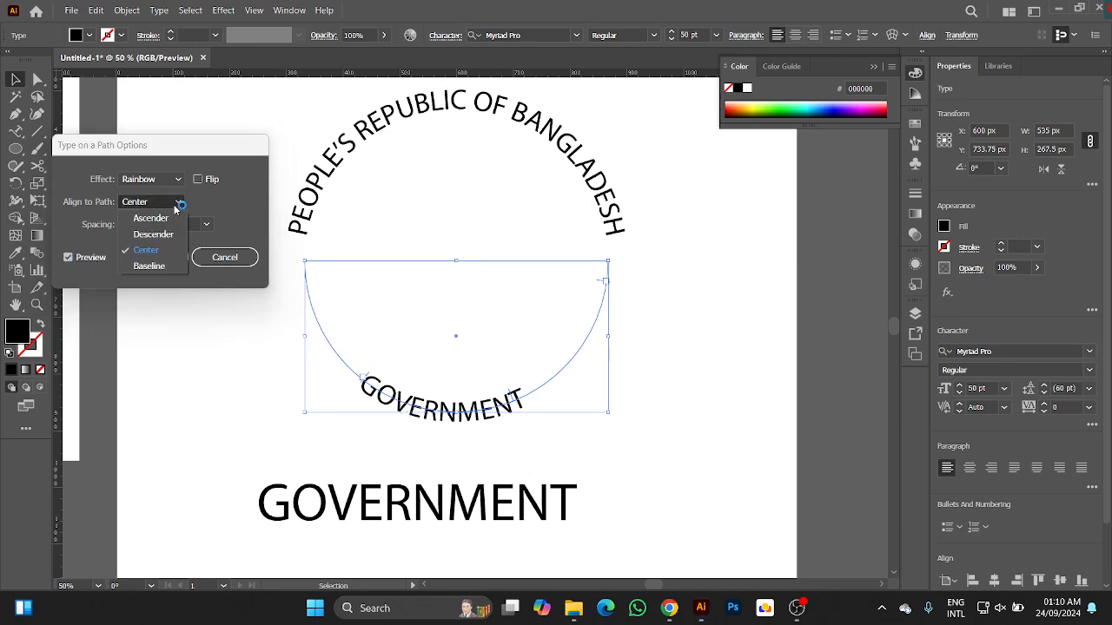
click(150, 218)
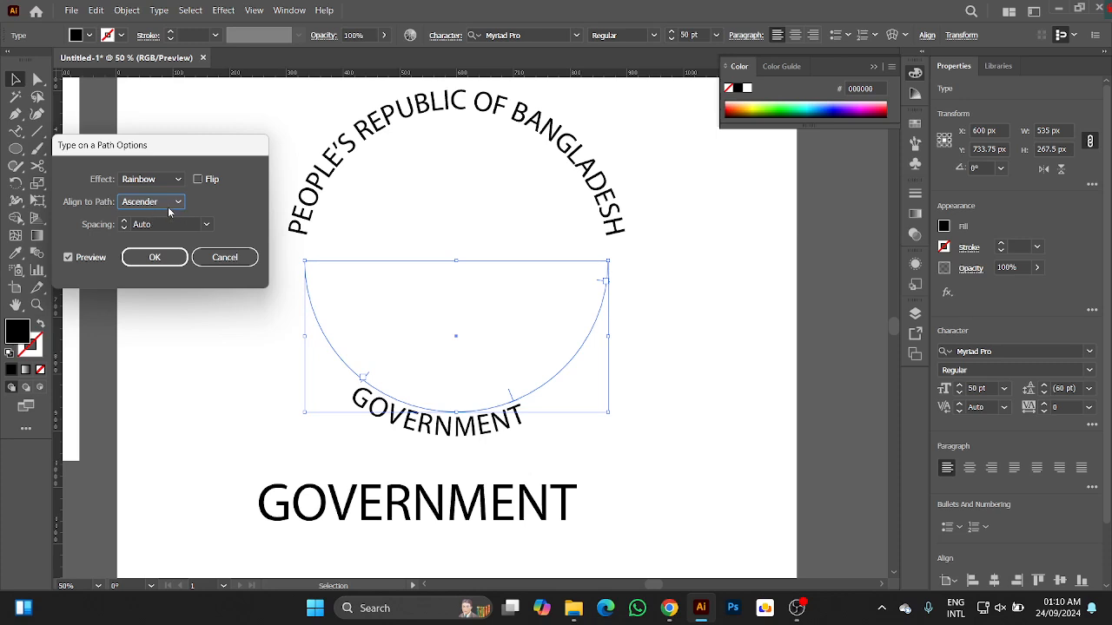
click(167, 207)
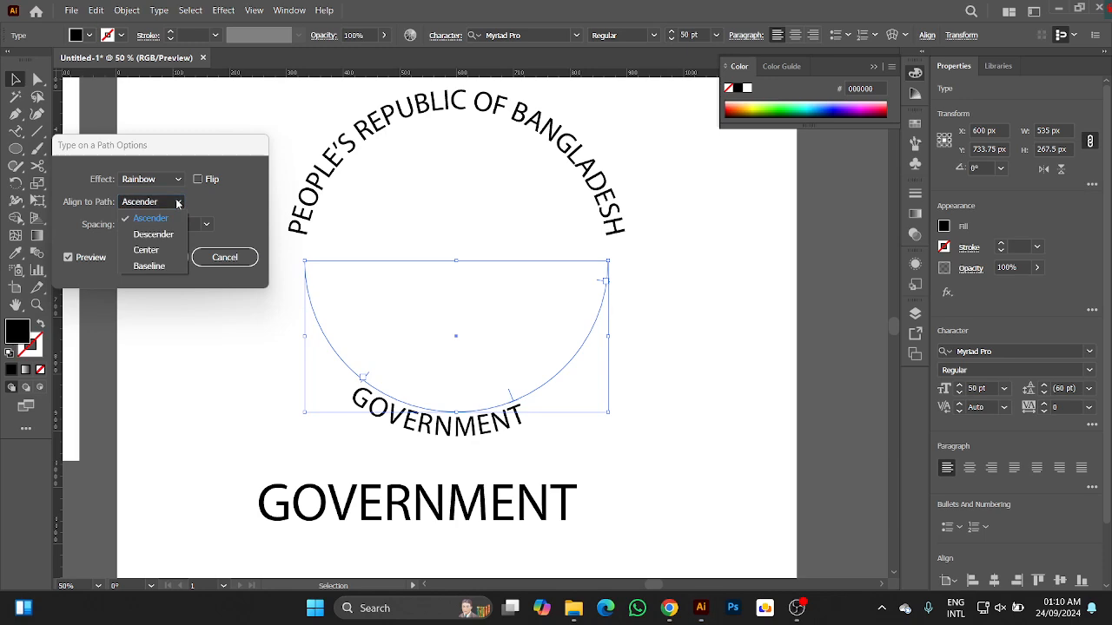
click(145, 237)
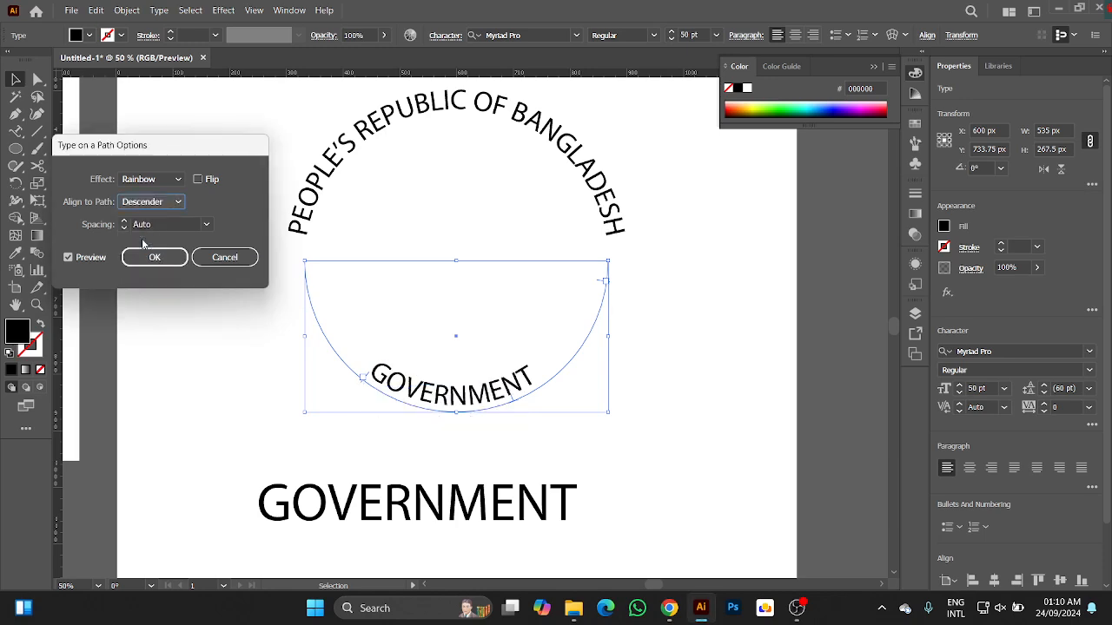
click(181, 205)
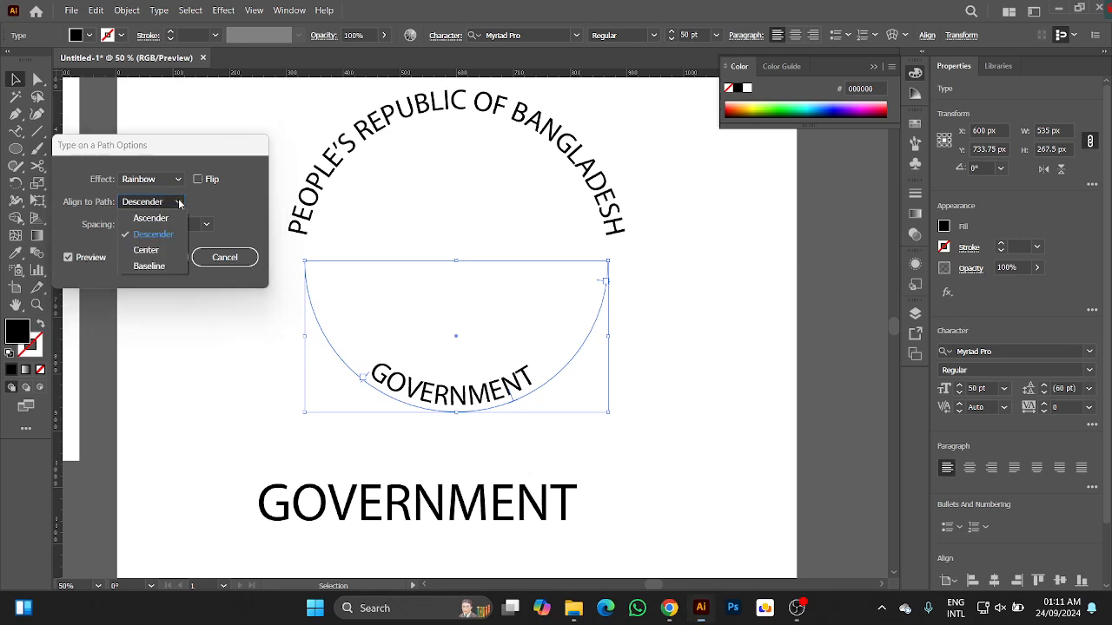
click(144, 254)
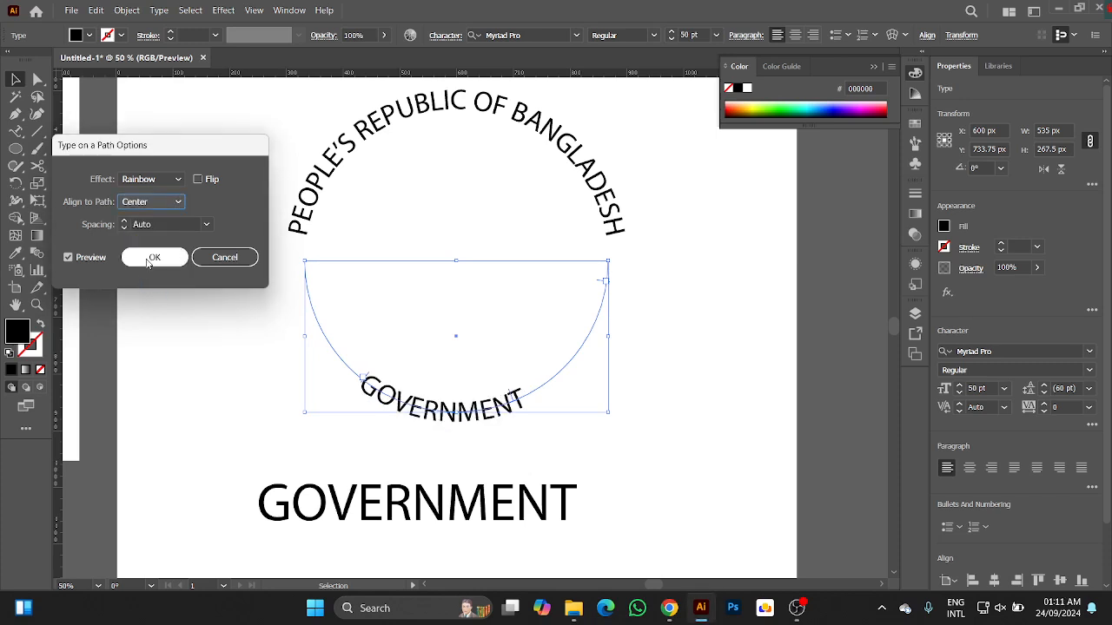
click(146, 257)
Align the curved "PEOPLE'S REPUBLIC OF BANGLADESH" heading to its path by Center, previewing and applying the change.
drag(257, 156, 332, 210)
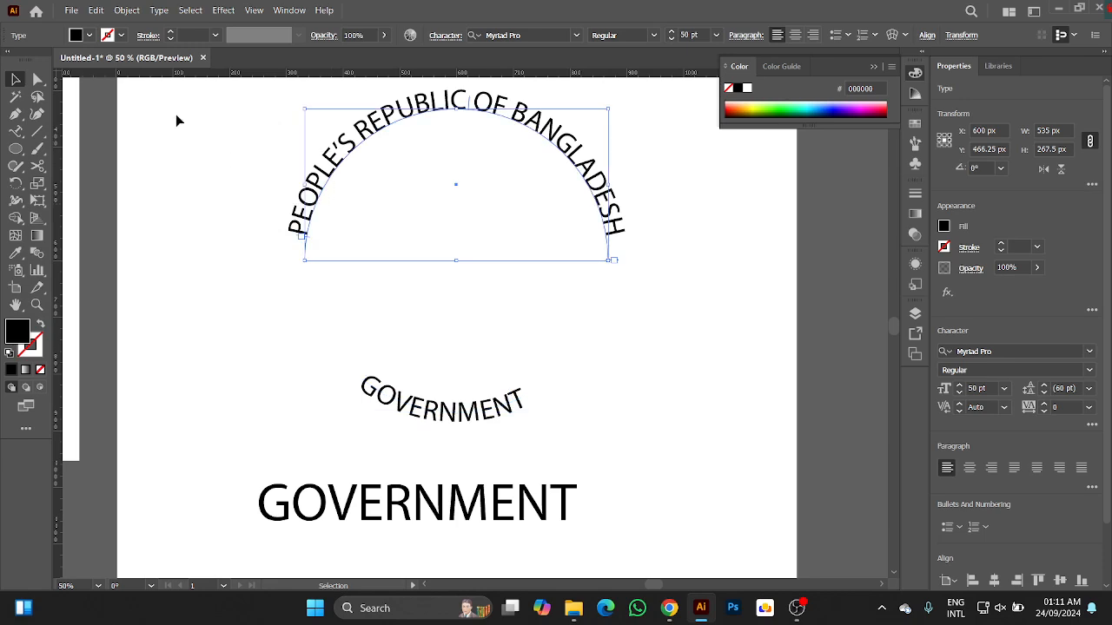
click(128, 11)
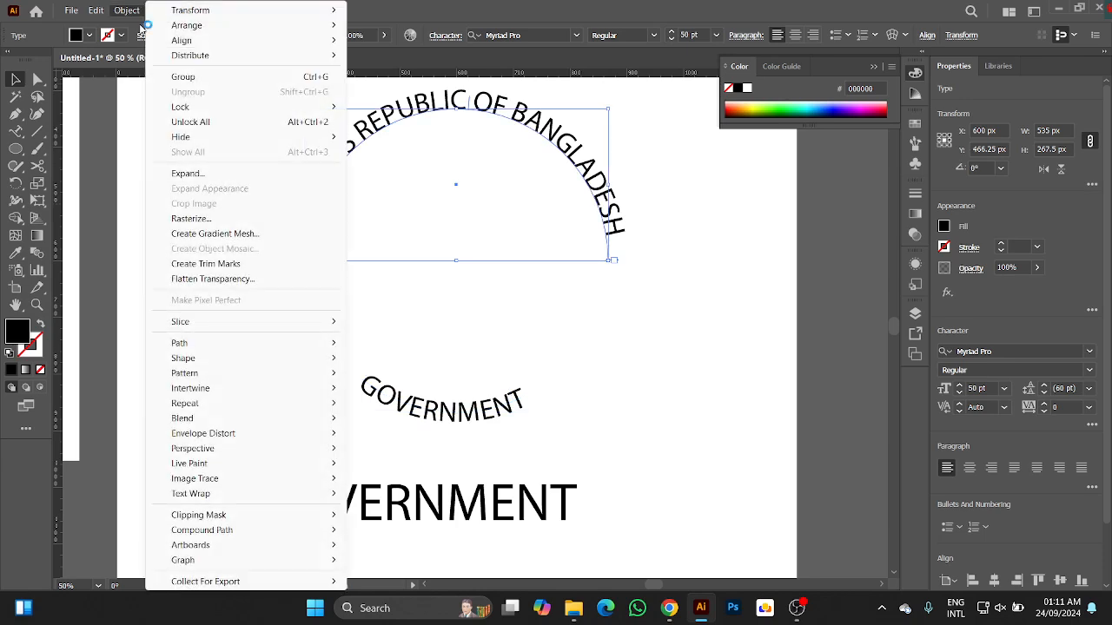
click(118, 9)
click(162, 11)
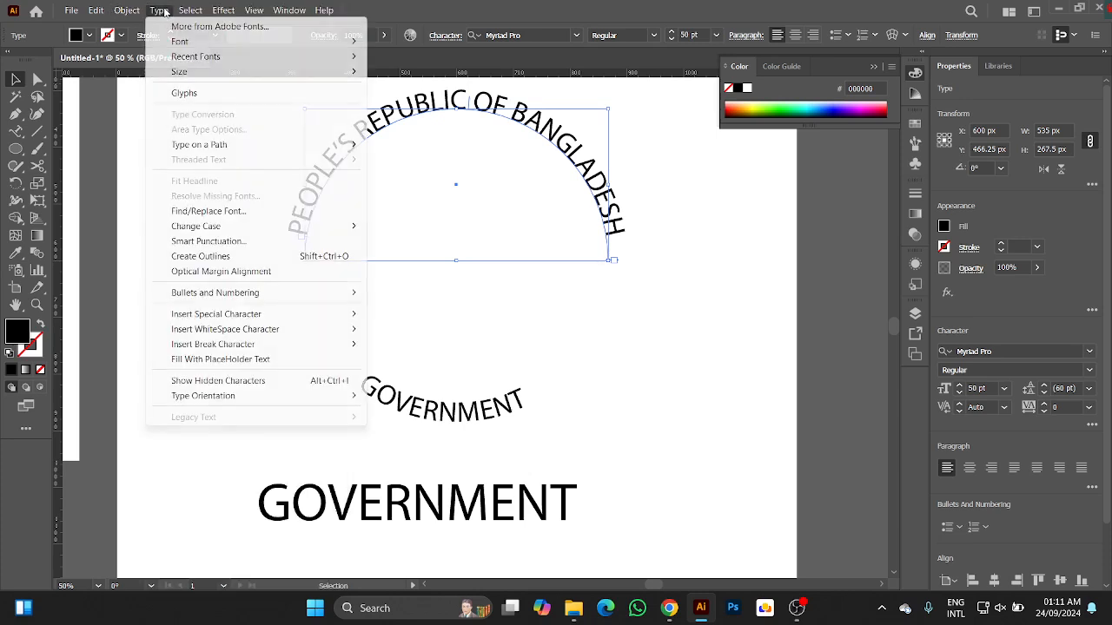
mouse_move(187, 148)
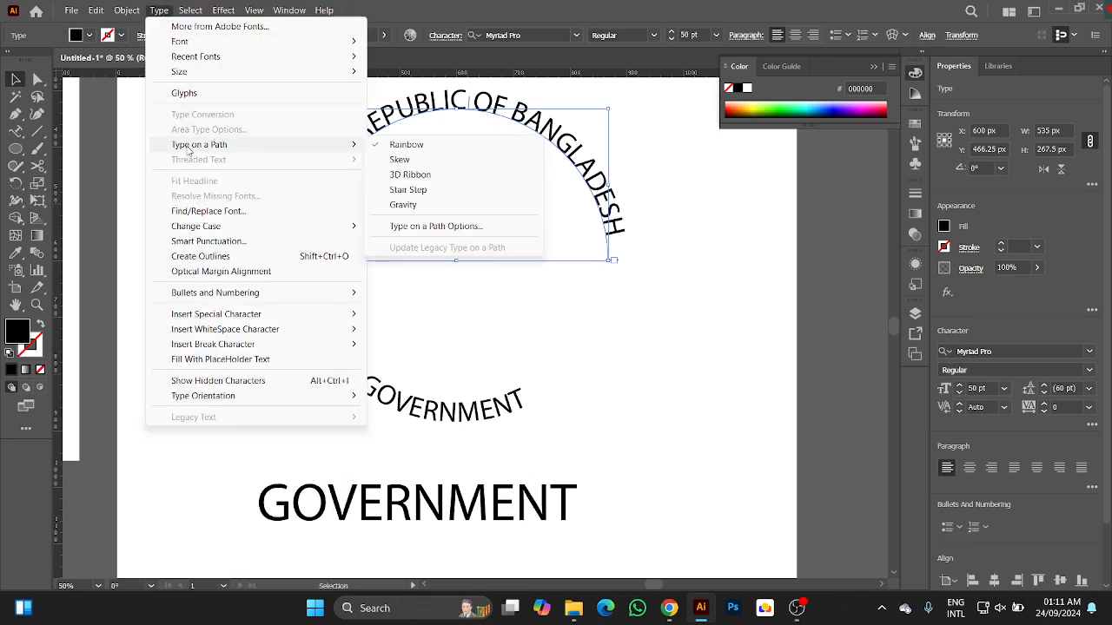
click(460, 227)
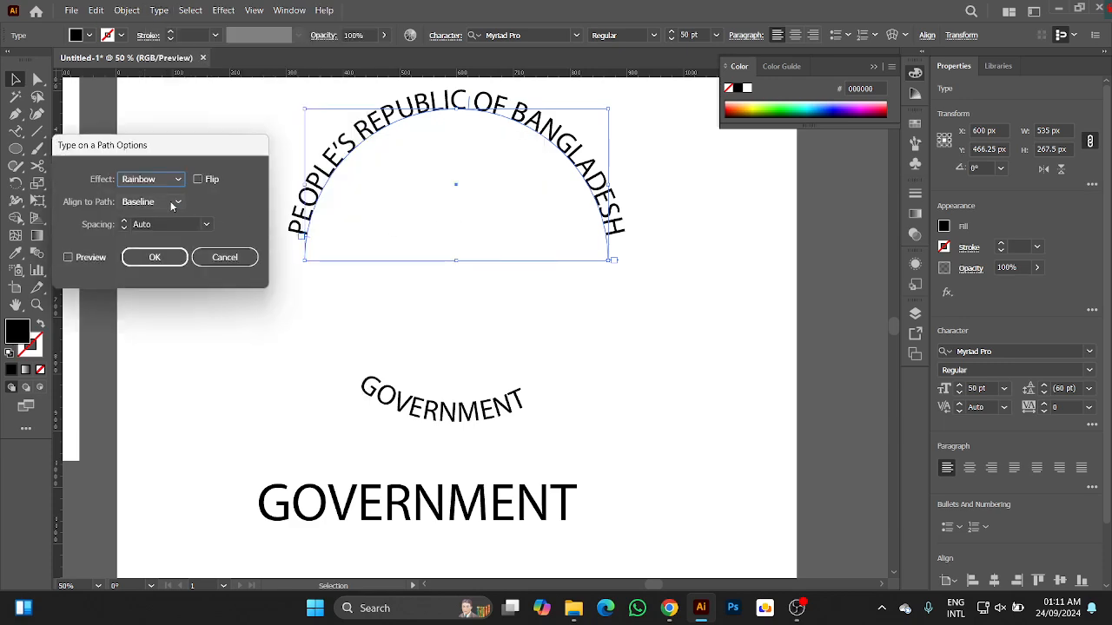
click(68, 258)
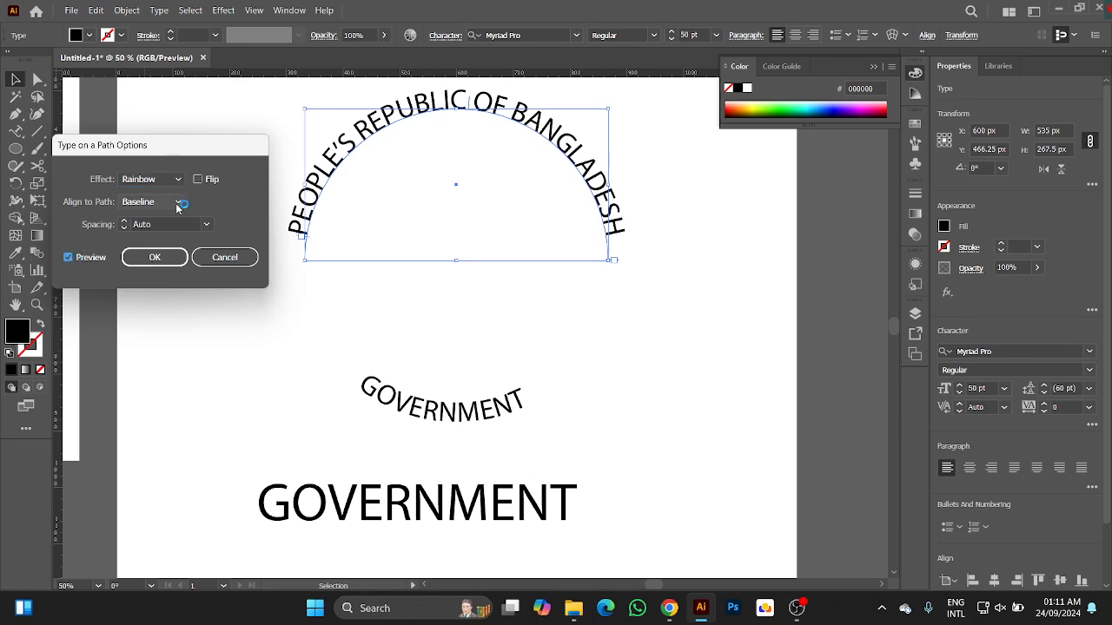
click(179, 205)
click(148, 252)
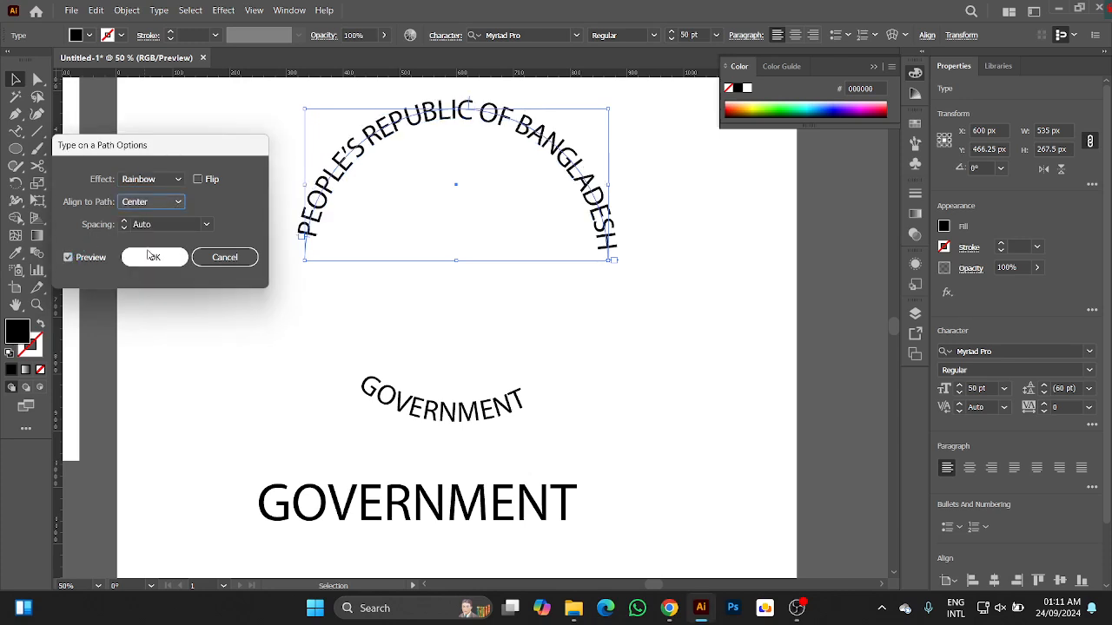
click(156, 258)
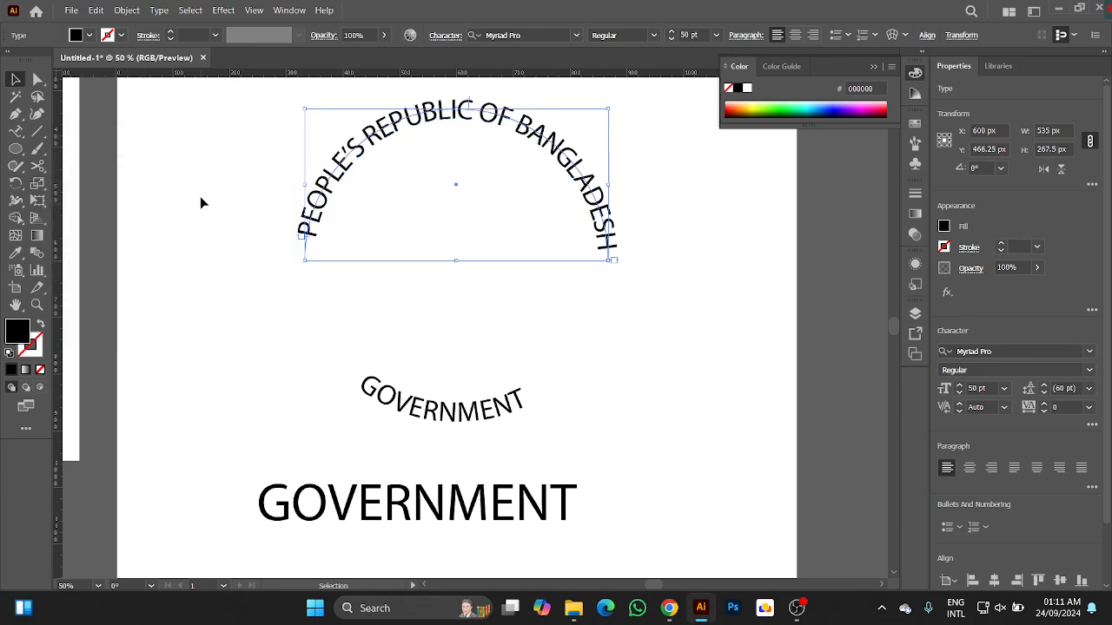
Examine the two curved texts as one circle and compare them with the duplicate outside the artboard.
drag(198, 181, 426, 402)
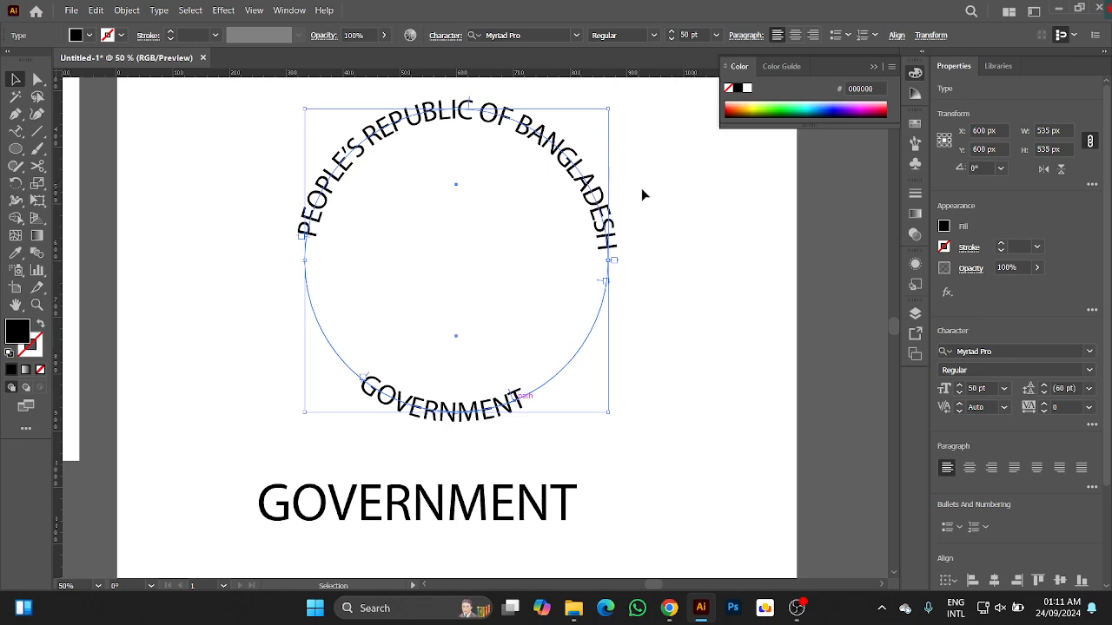
click(714, 309)
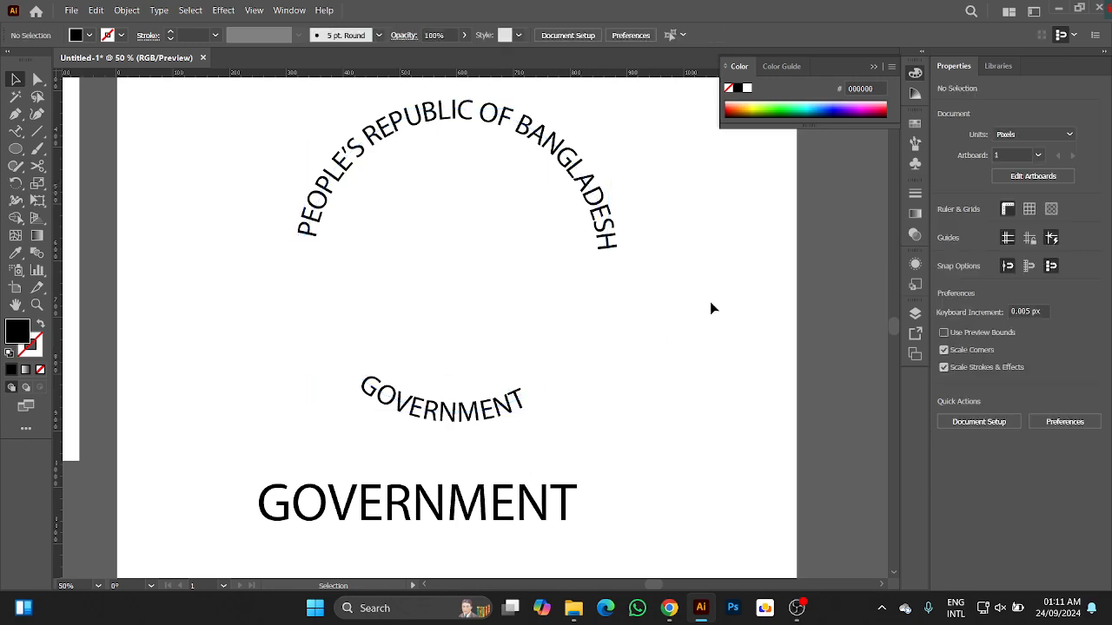
scroll(710, 300, down, 2)
scroll(710, 301, down, 1)
drag(734, 325, 504, 319)
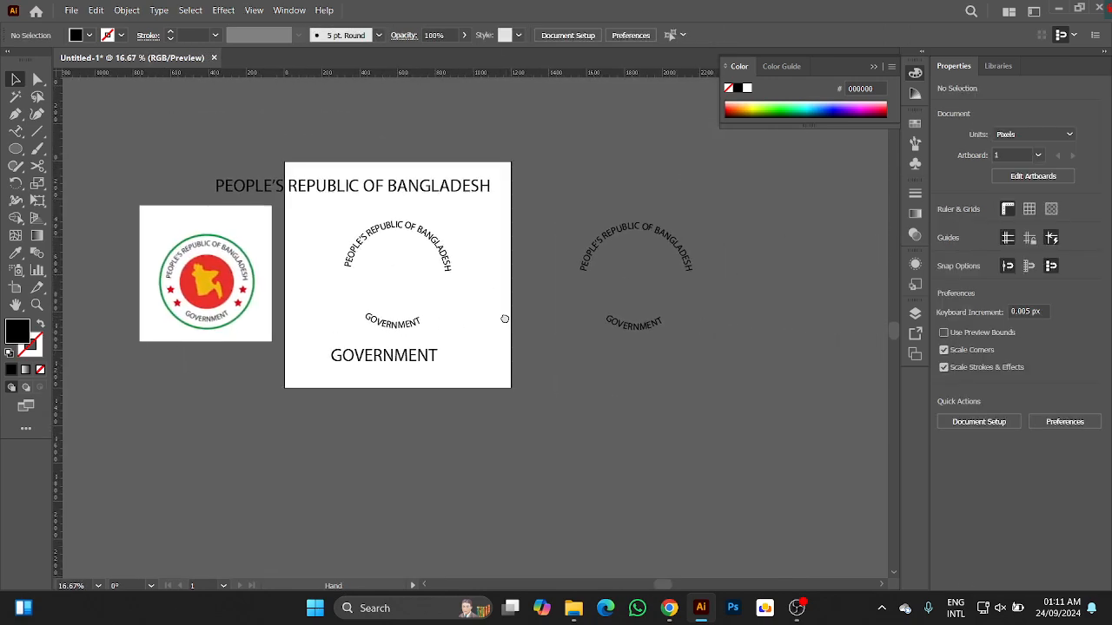
drag(560, 213, 734, 401)
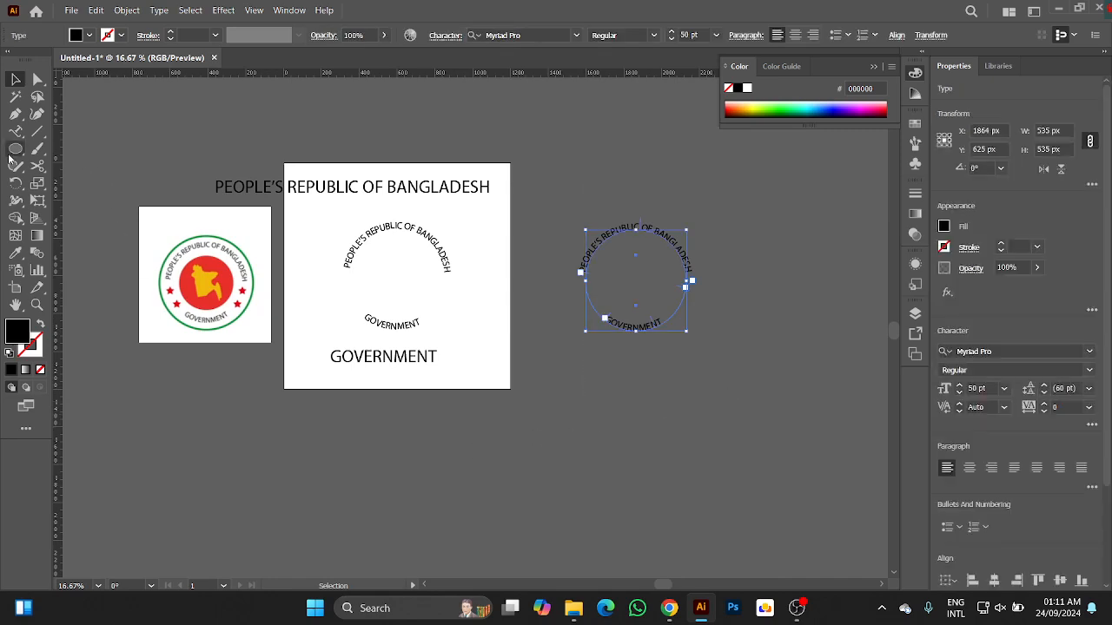
drag(16, 149, 43, 182)
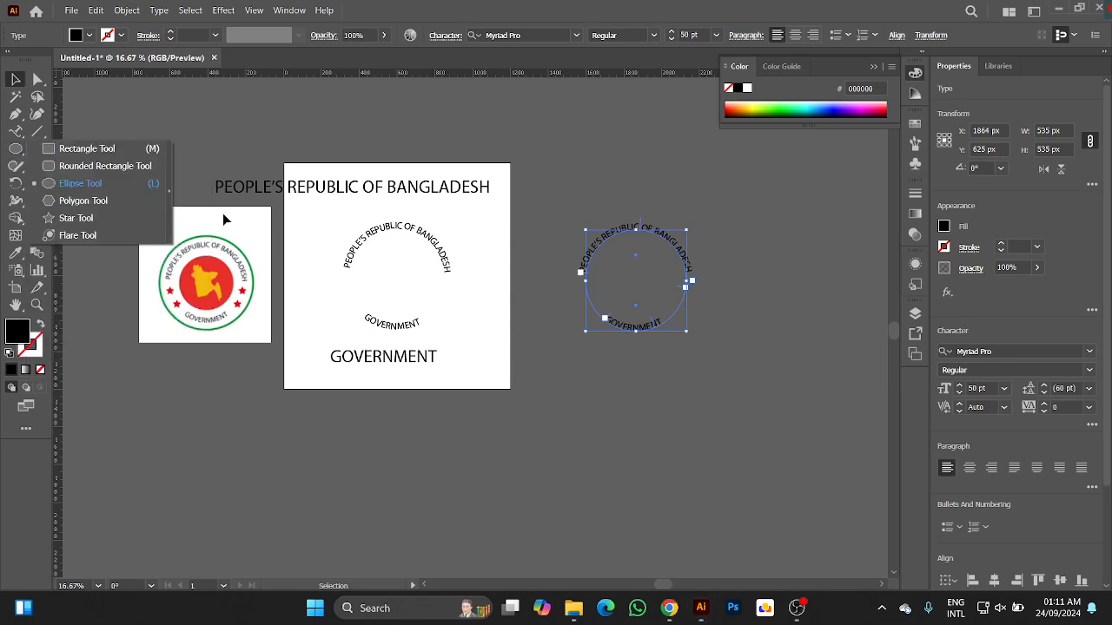
Group the two curved texts in the artboard and move the group outside it, beyond and below the earlier duplicate.
click(15, 79)
drag(327, 243, 399, 300)
drag(320, 214, 414, 330)
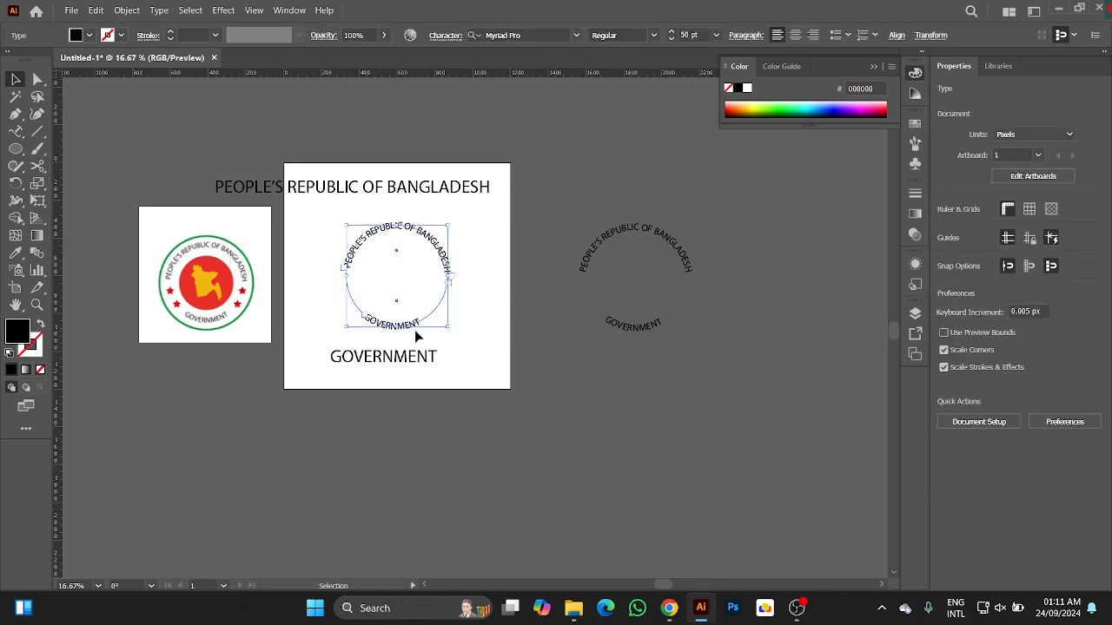
click(470, 332)
drag(382, 227, 799, 328)
Draw a circle about 555 px in diameter above the straight "GOVERNMENT" text and swap its black fill to a 1 pt stroke.
right_click(16, 151)
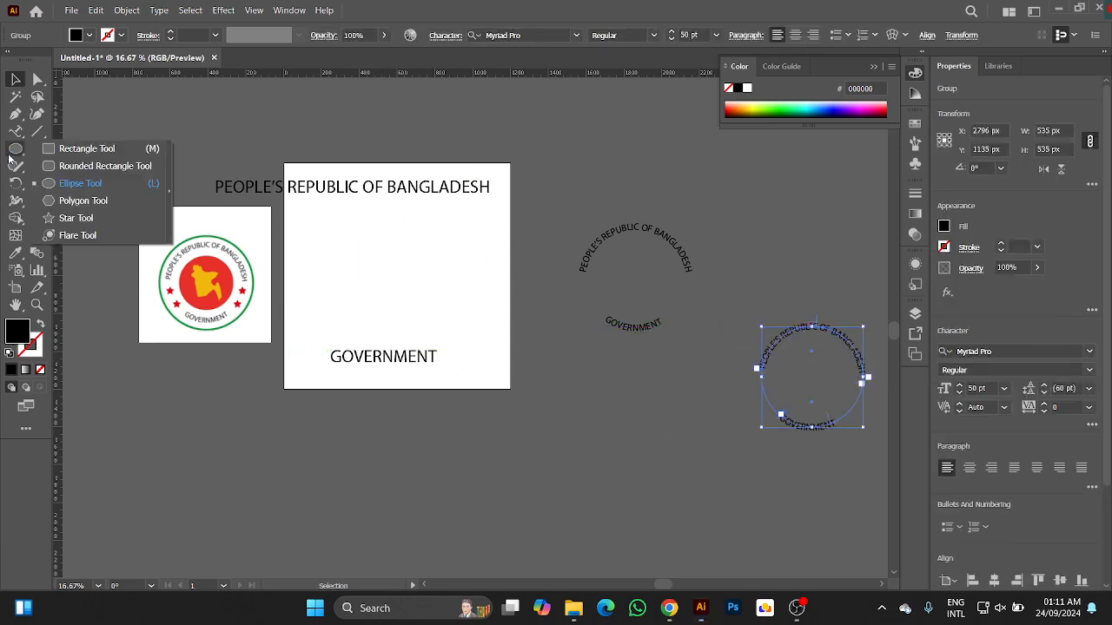
click(66, 184)
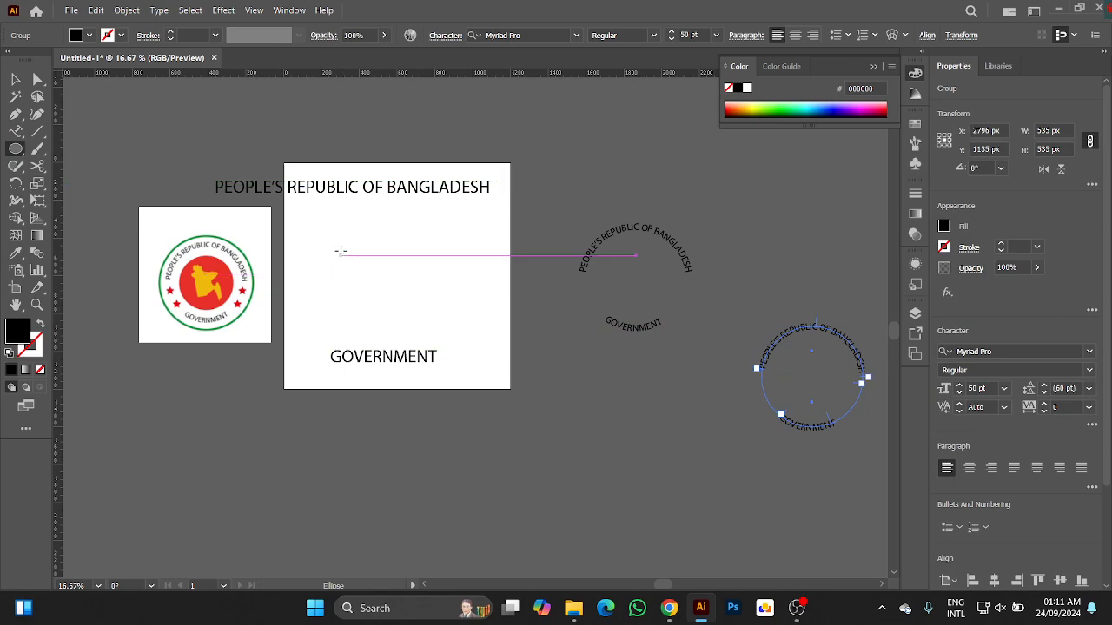
drag(340, 245, 445, 320)
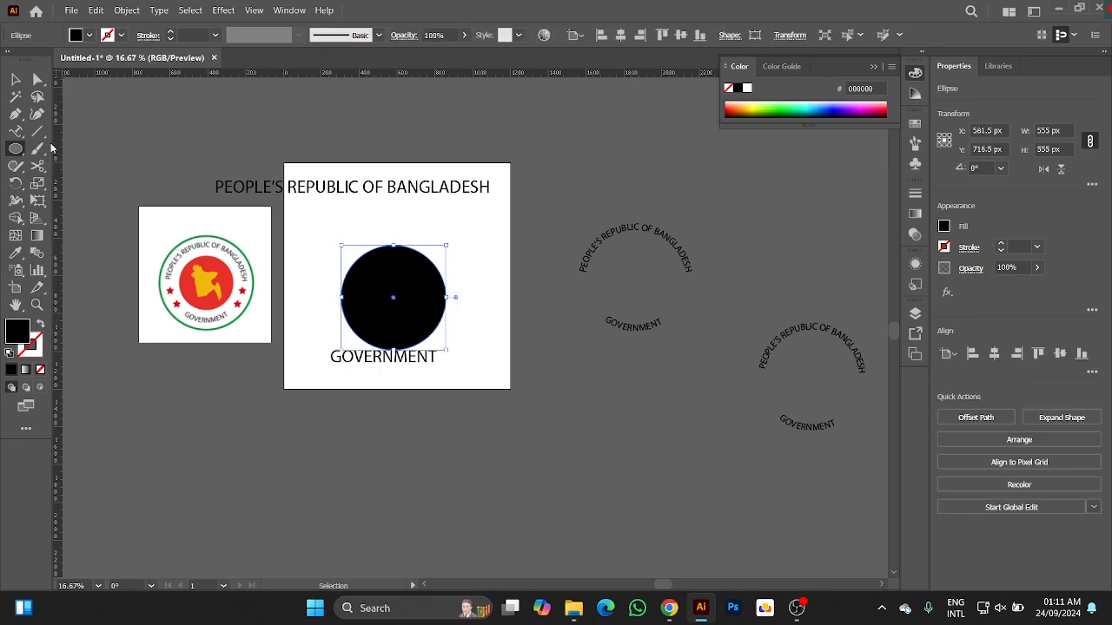
click(40, 325)
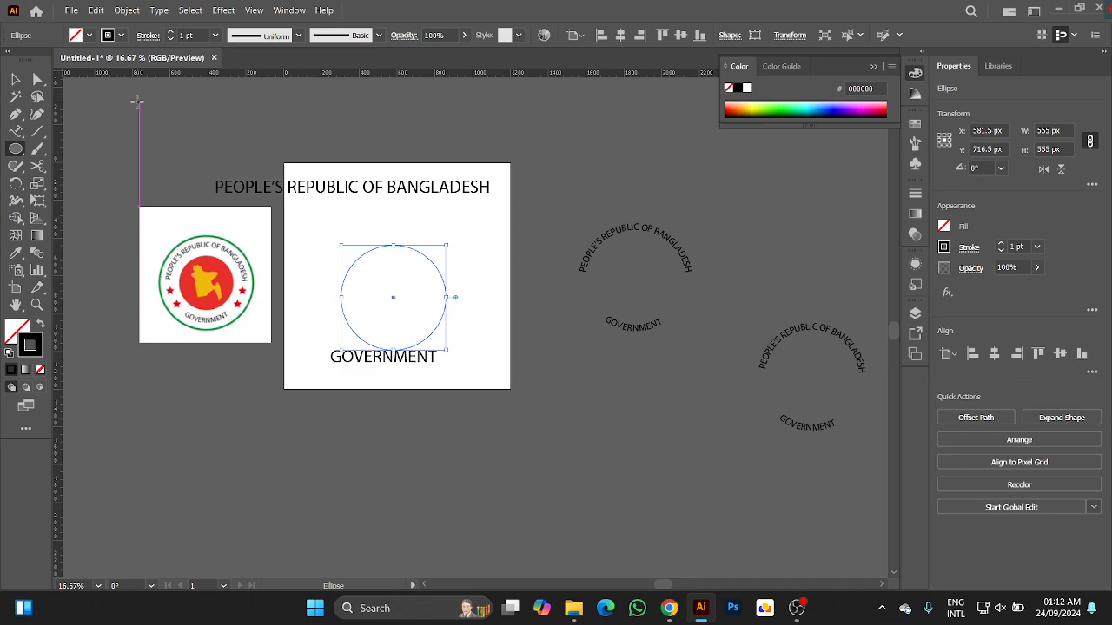
Move the circle up slightly between the two straight texts and copy the full straight heading text.
key(v)
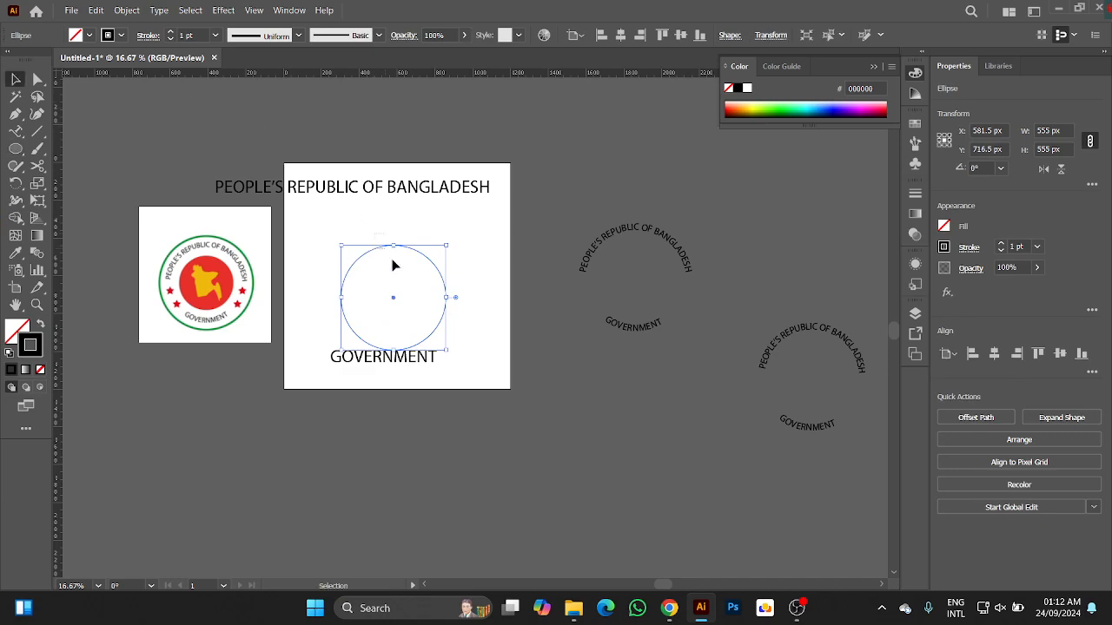
drag(392, 293, 394, 278)
double_click(260, 186)
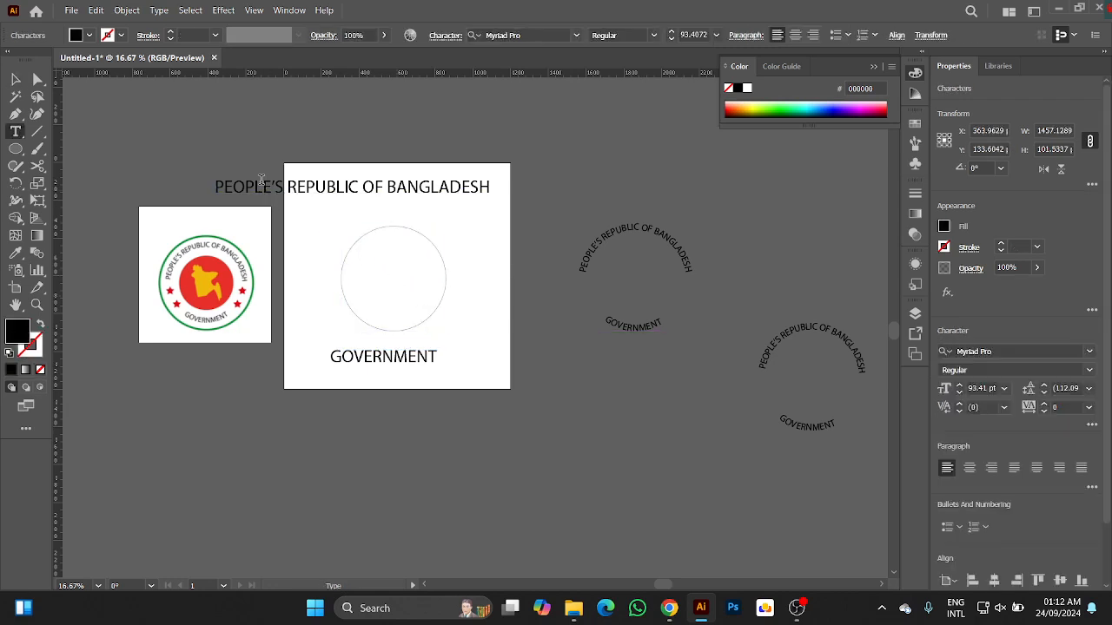
key(ctrl+a)
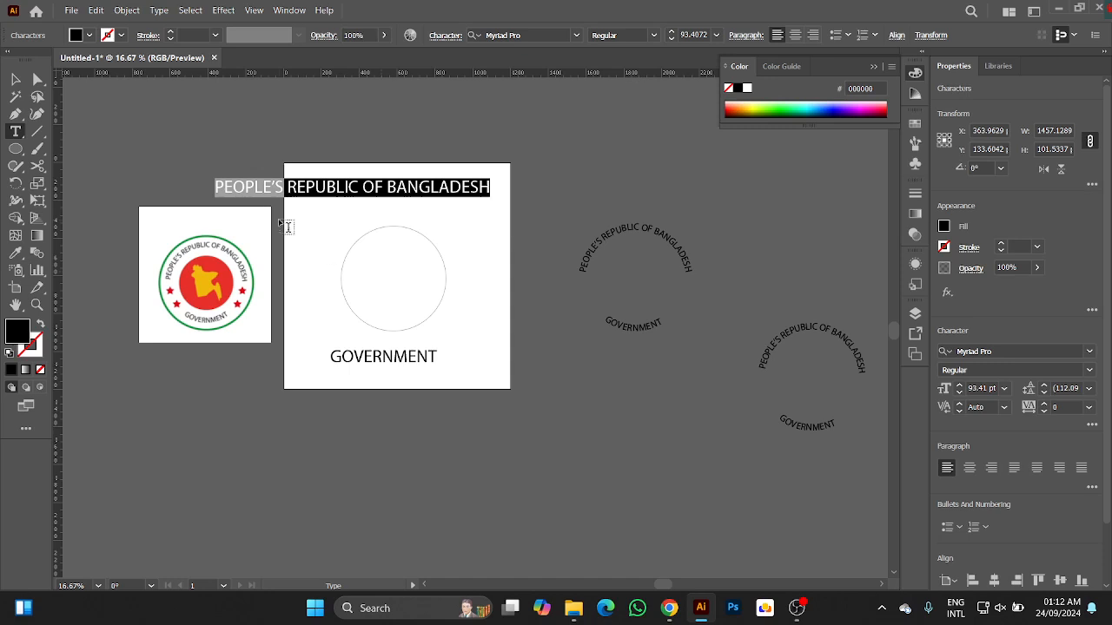
text(V)
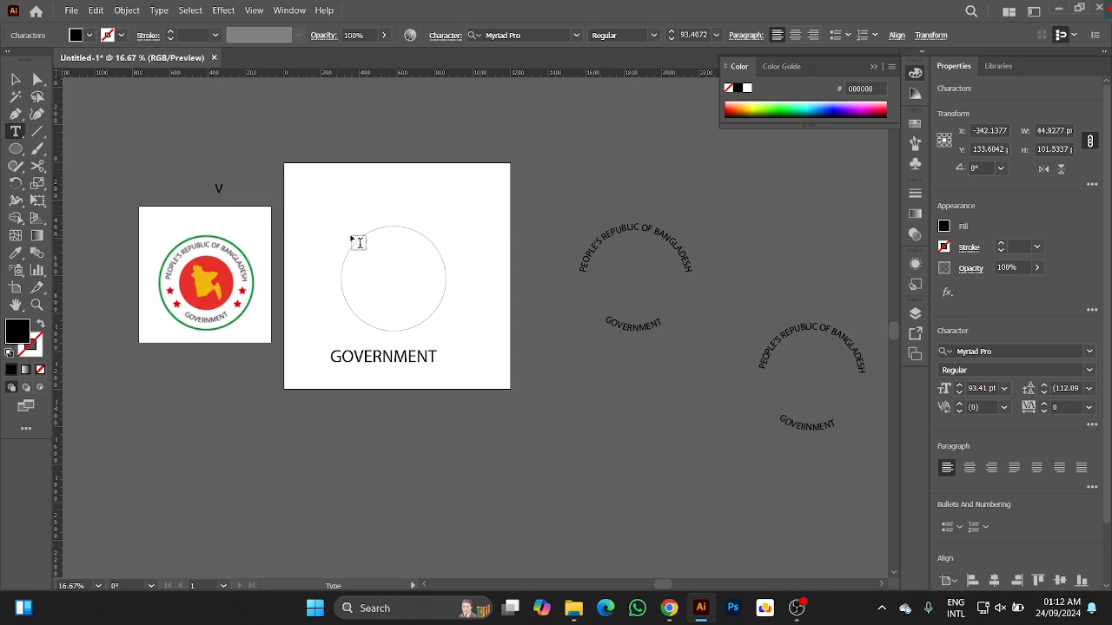
key(ctrl+z)
key(ctrl+c)
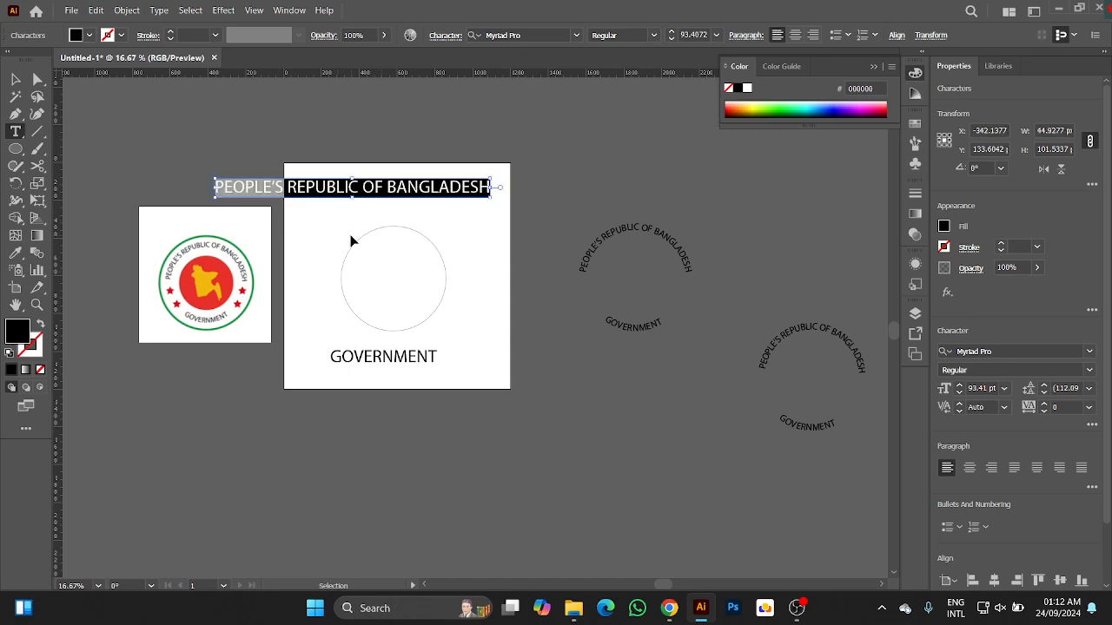
click(16, 80)
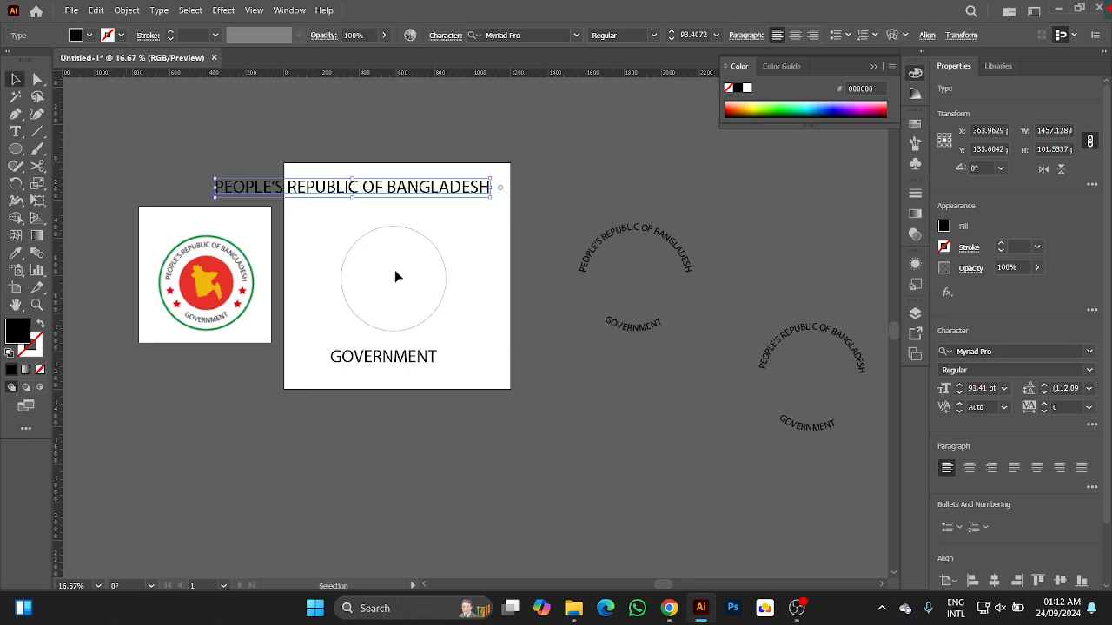
Try to run the copied heading along the only circle in the artboard with Type on a Path.
scroll(395, 271, up, 2)
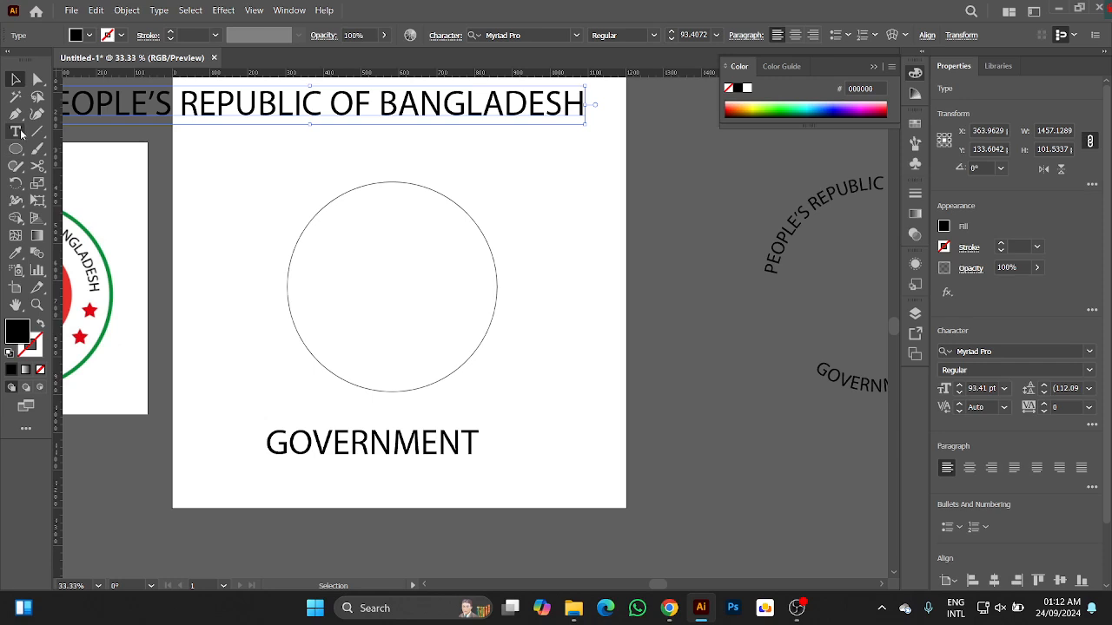
drag(20, 132, 73, 167)
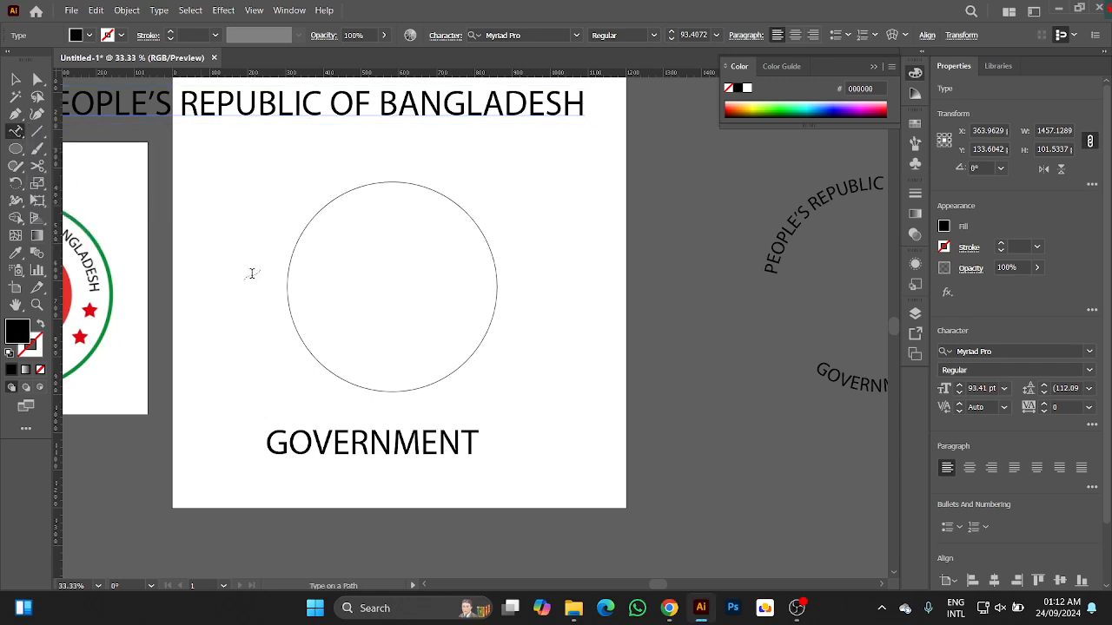
click(287, 278)
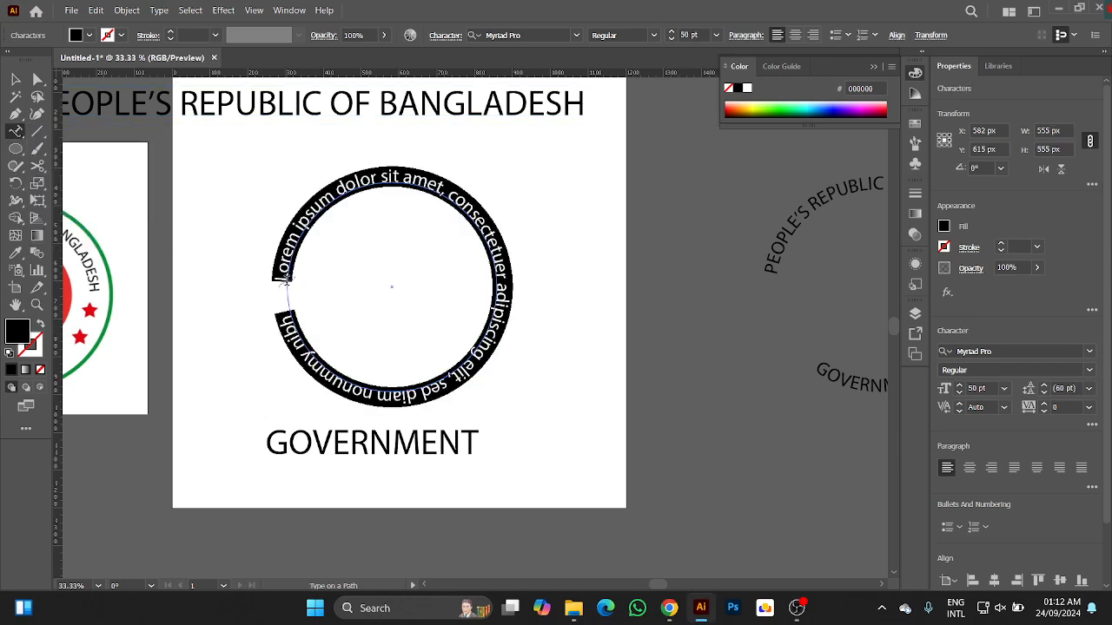
key(ctrl+v)
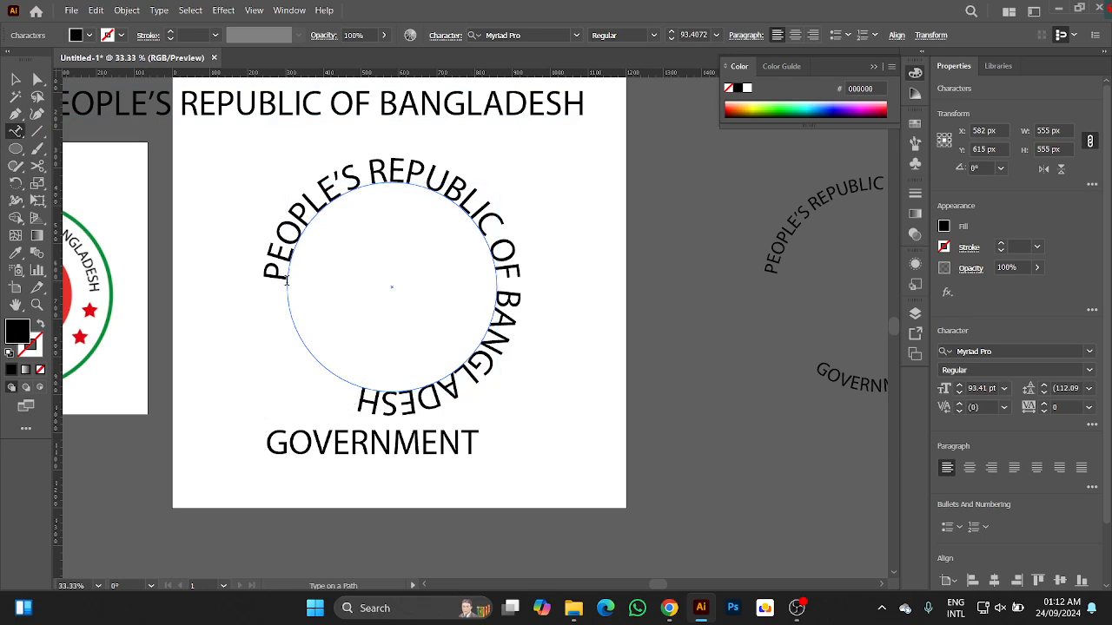
click(16, 79)
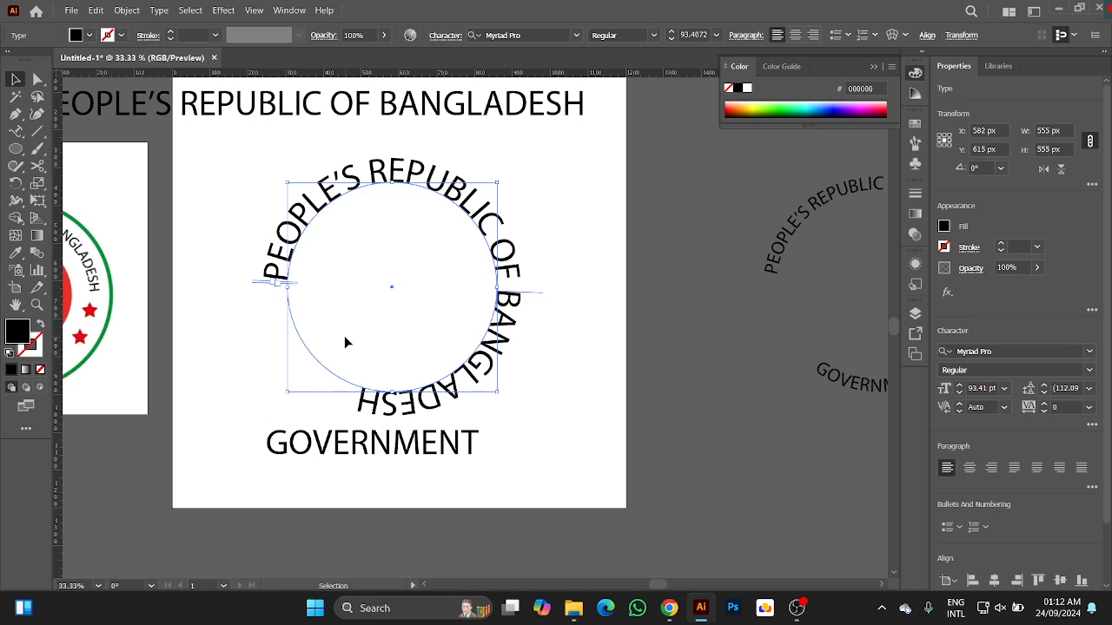
Undo the pasted heading and the circle's conversion to a type path.
key(a)
key(ctrl+z)
key(ctrl+z)
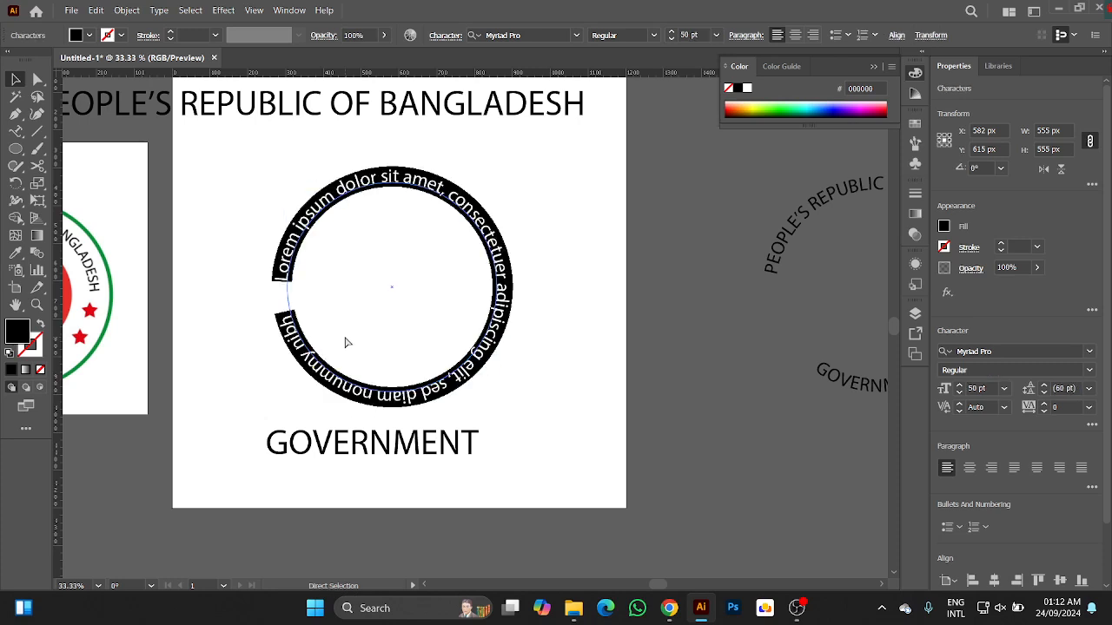
click(15, 80)
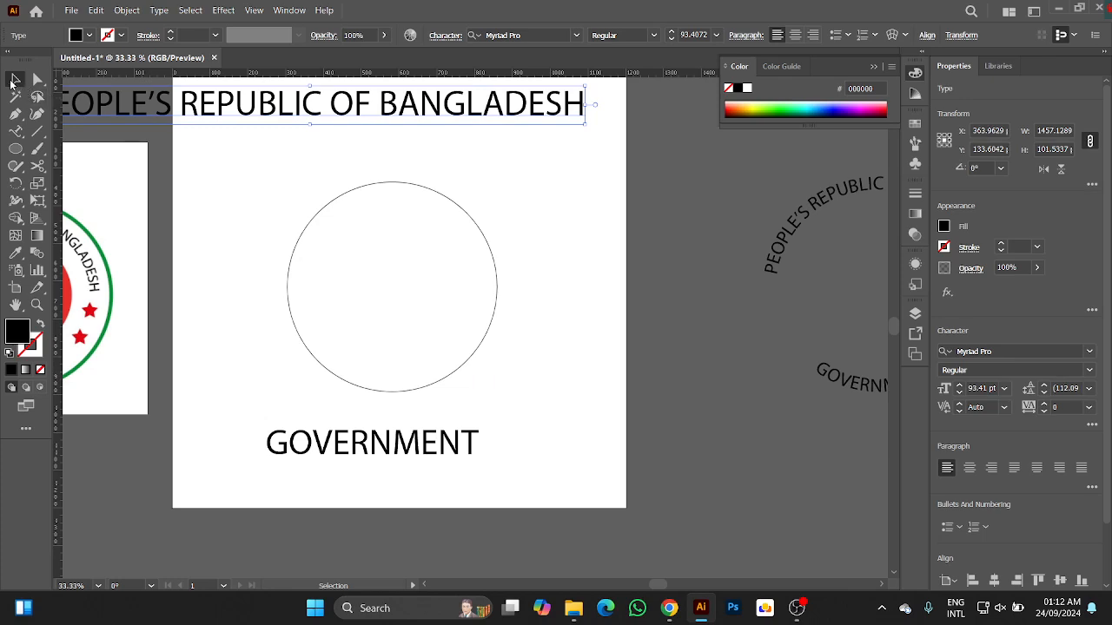
Duplicate the circle and move the copy so that it straddles the artboard's right edge, at about X 1205, Y 769 px.
drag(258, 205, 481, 296)
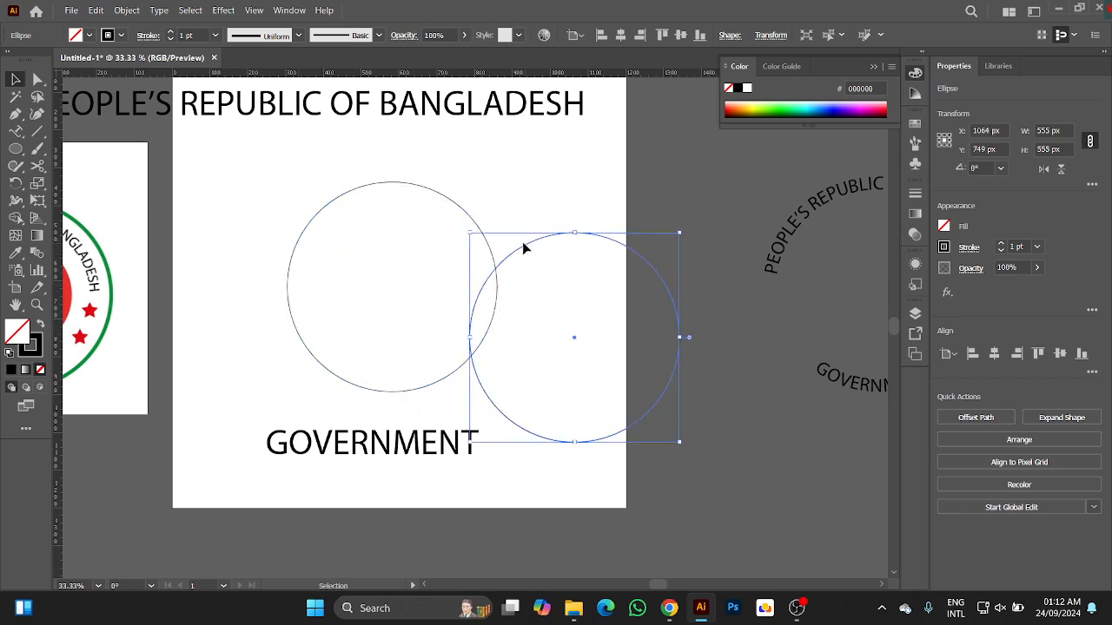
drag(522, 242, 625, 275)
drag(575, 342, 626, 349)
Convert the original circle to a type path and paste the "PEOPLE'S REPUBLIC OF BANGLADESH" heading along it.
click(301, 237)
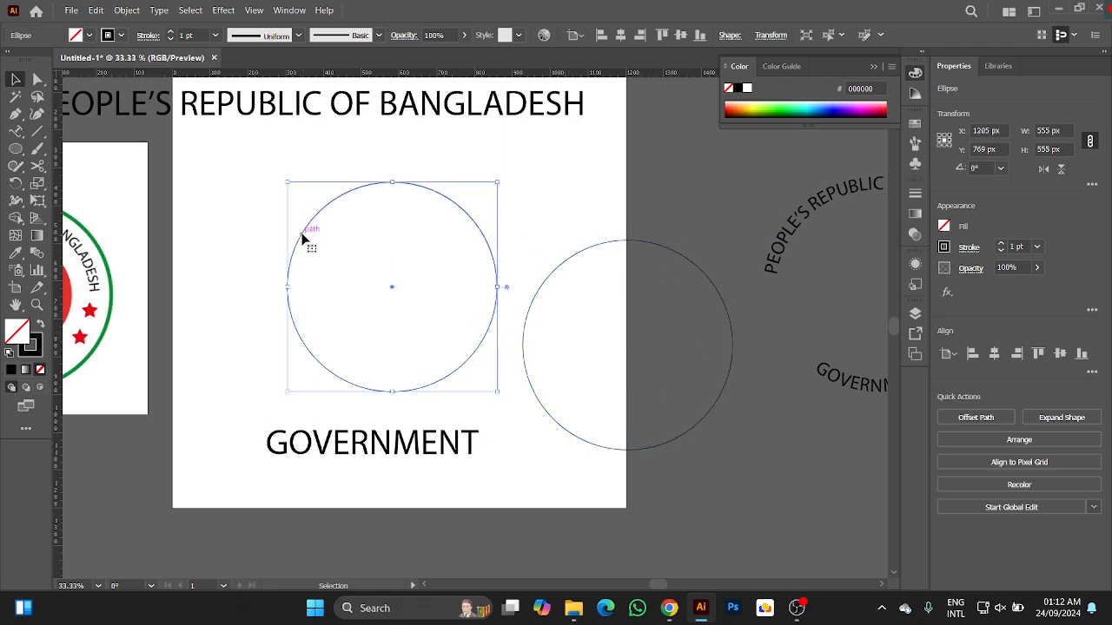
click(16, 130)
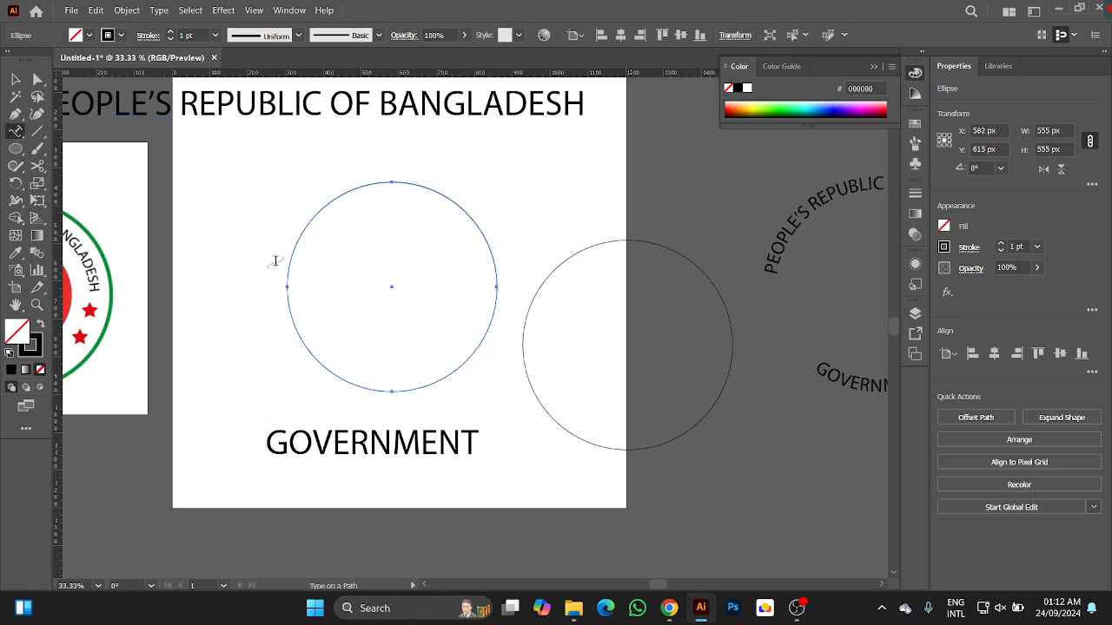
click(289, 267)
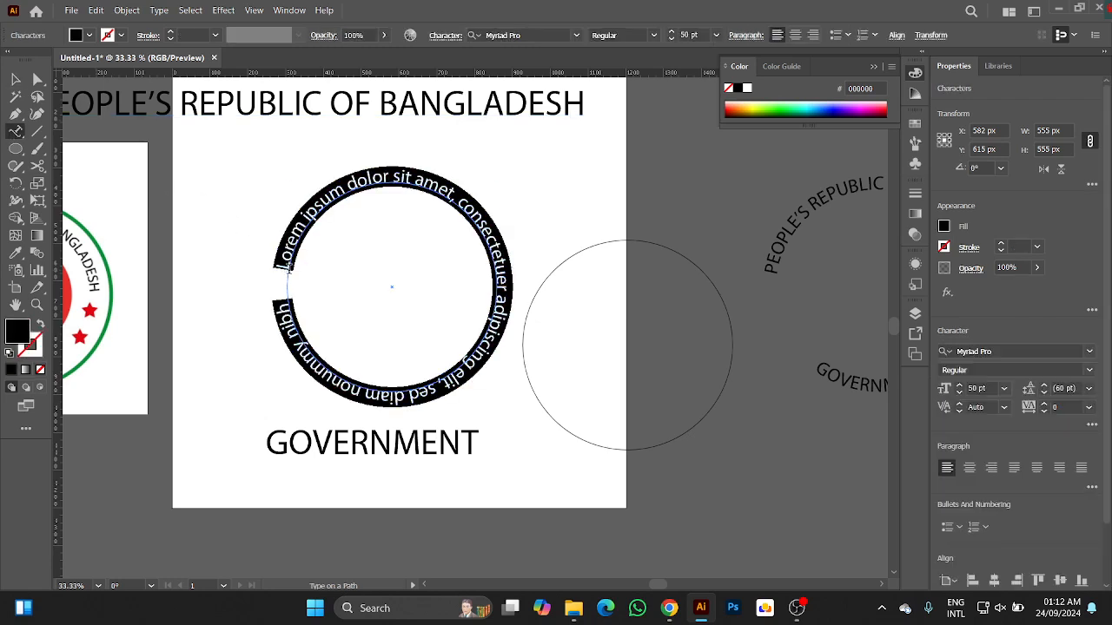
key(ctrl+v)
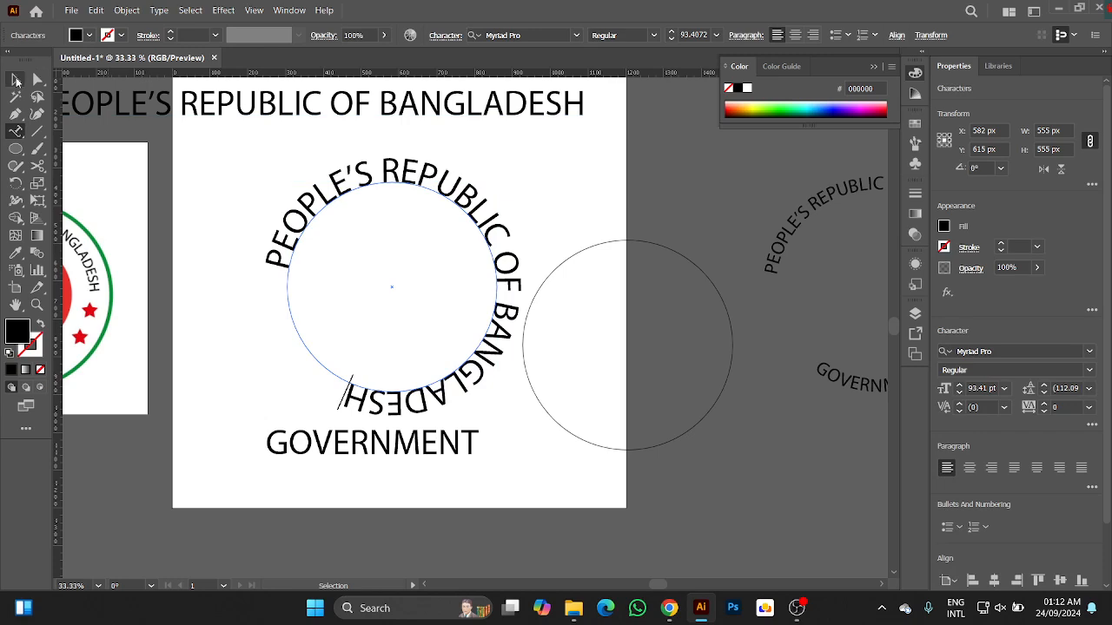
click(16, 80)
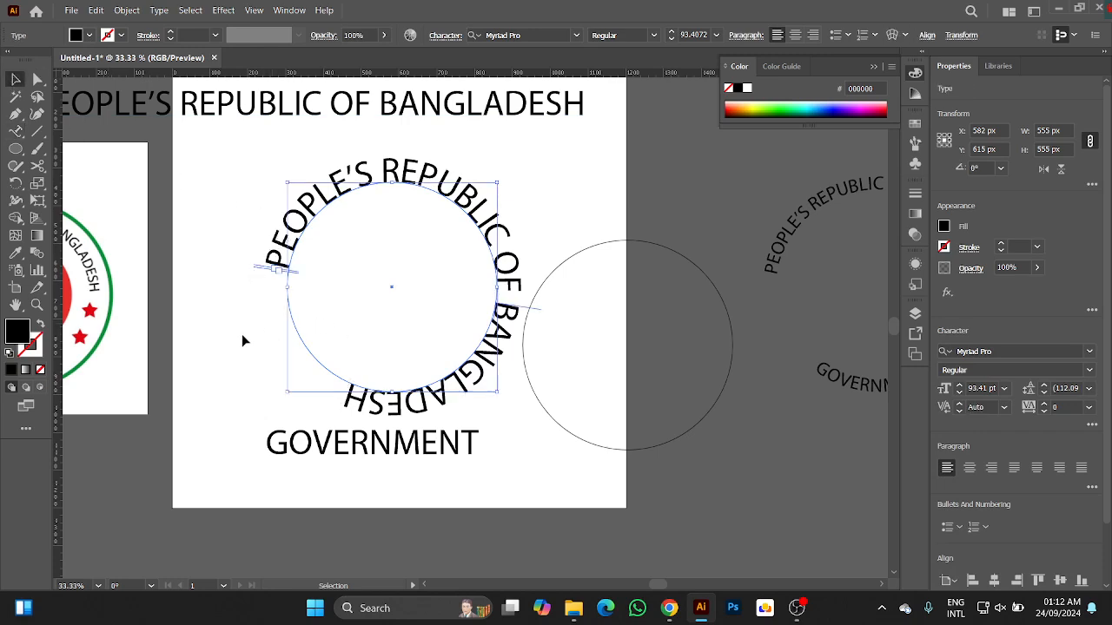
Slide the curved heading's start down the circle's left side and set its font size to 60 pt.
drag(260, 273, 297, 367)
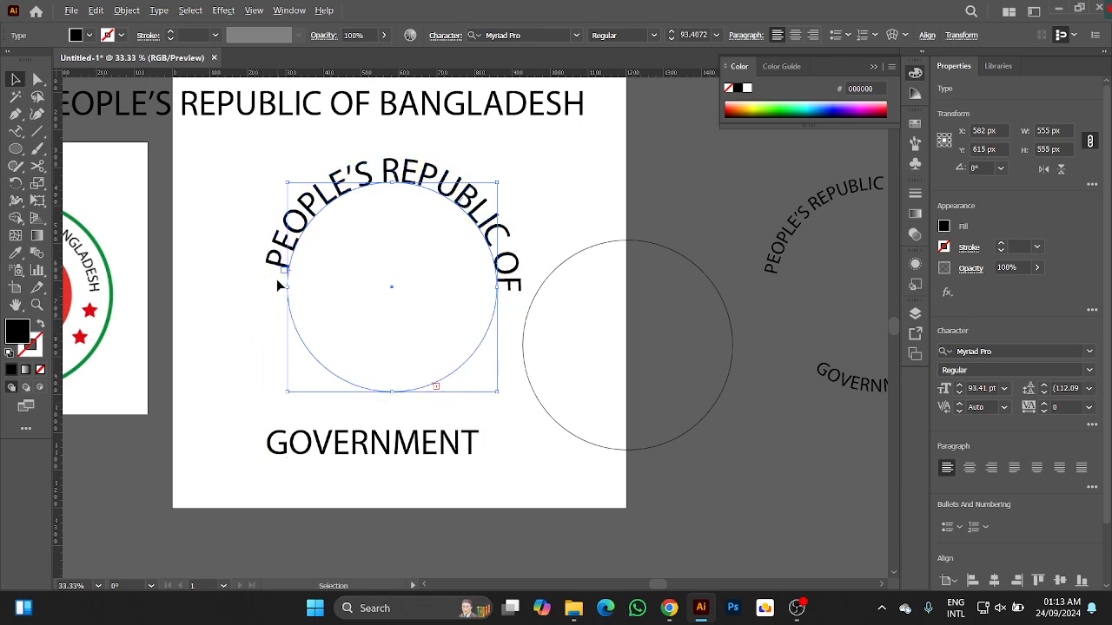
scroll(280, 285, up, 1)
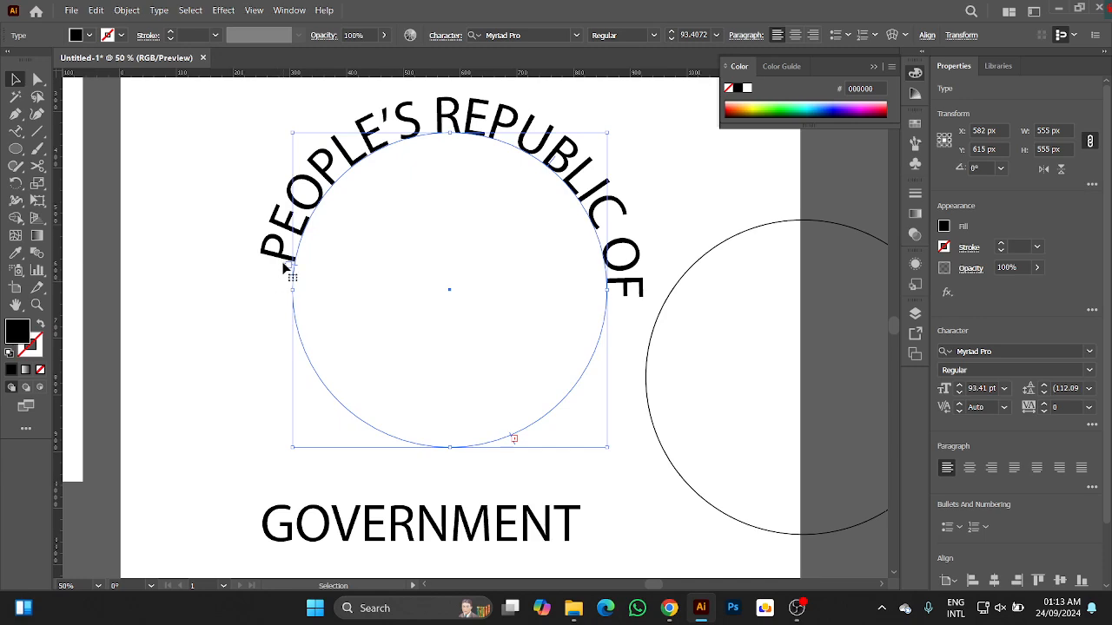
drag(287, 270, 291, 357)
click(695, 35)
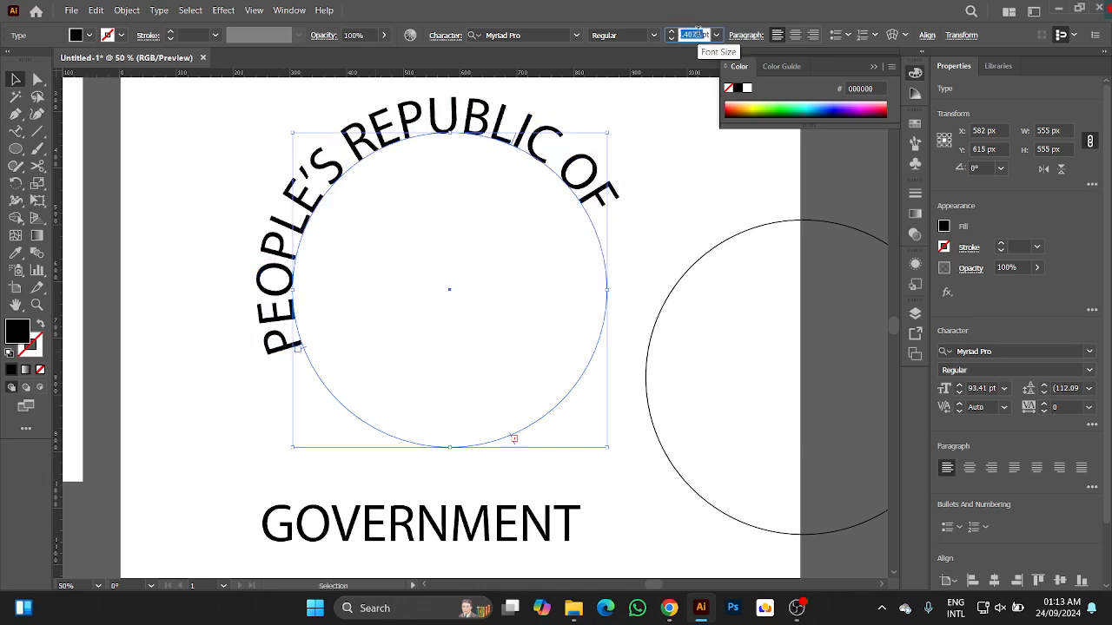
text(60)
key(Return)
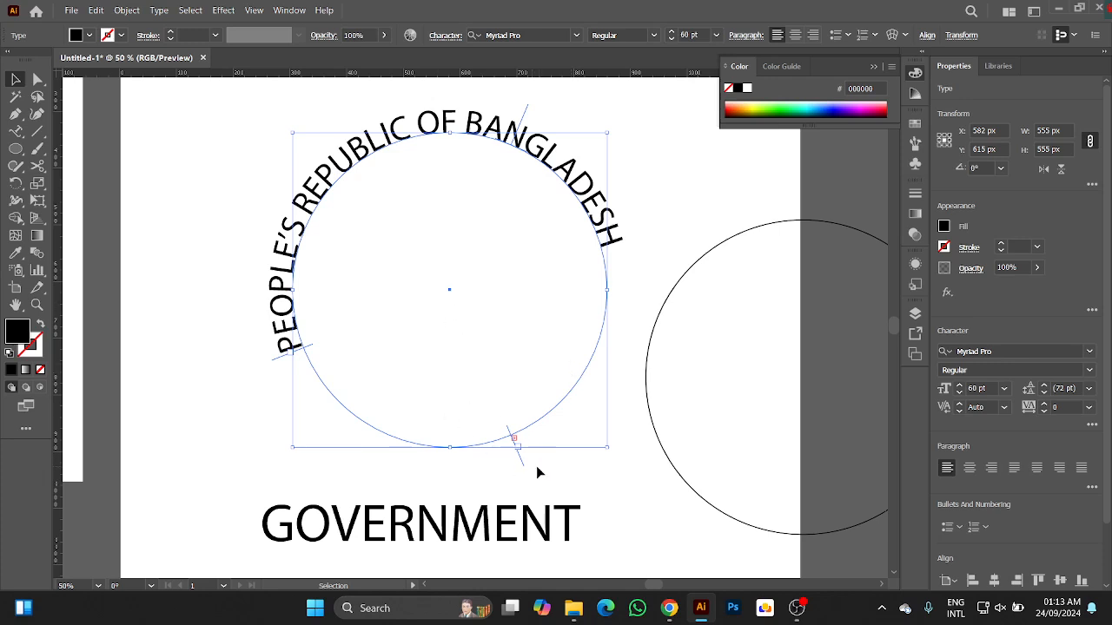
Adjust the curved heading's end and start brackets so that the text arches evenly over the upper half of the circle.
drag(520, 462, 608, 384)
mouse_move(469, 128)
mouse_down()
mouse_move(487, 170)
mouse_move(499, 130)
mouse_move(487, 137)
mouse_move(473, 118)
mouse_up()
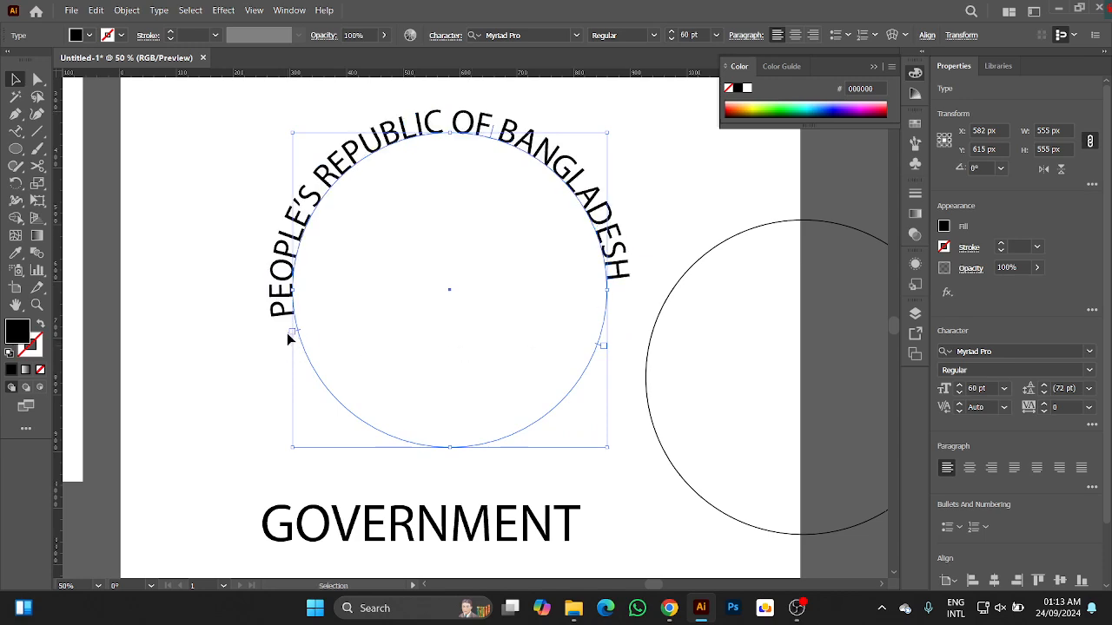
drag(289, 338, 284, 322)
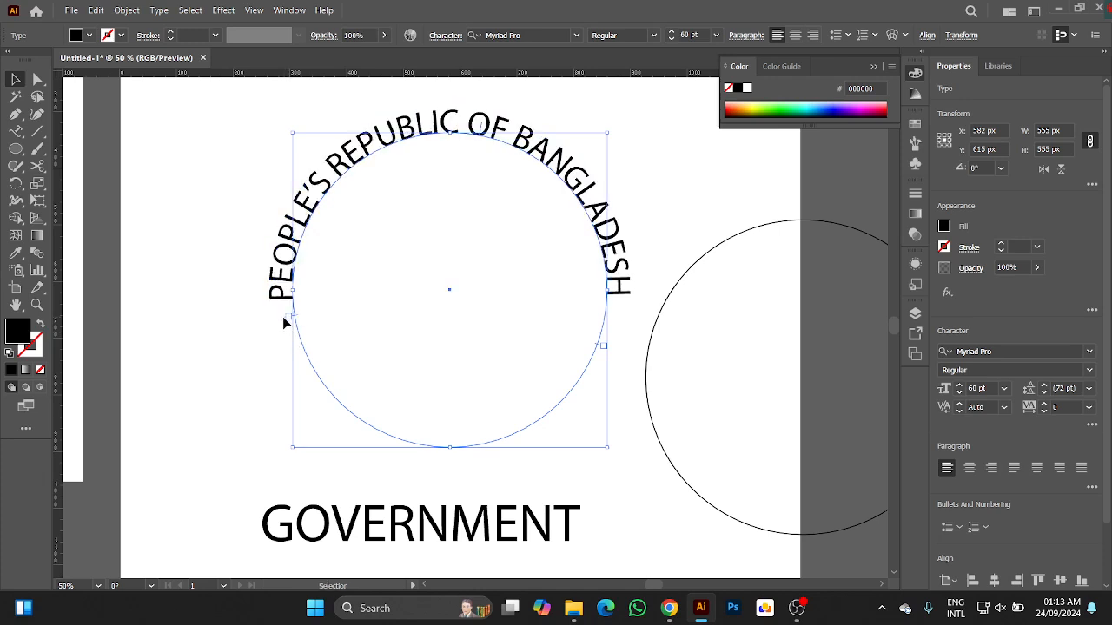
click(229, 322)
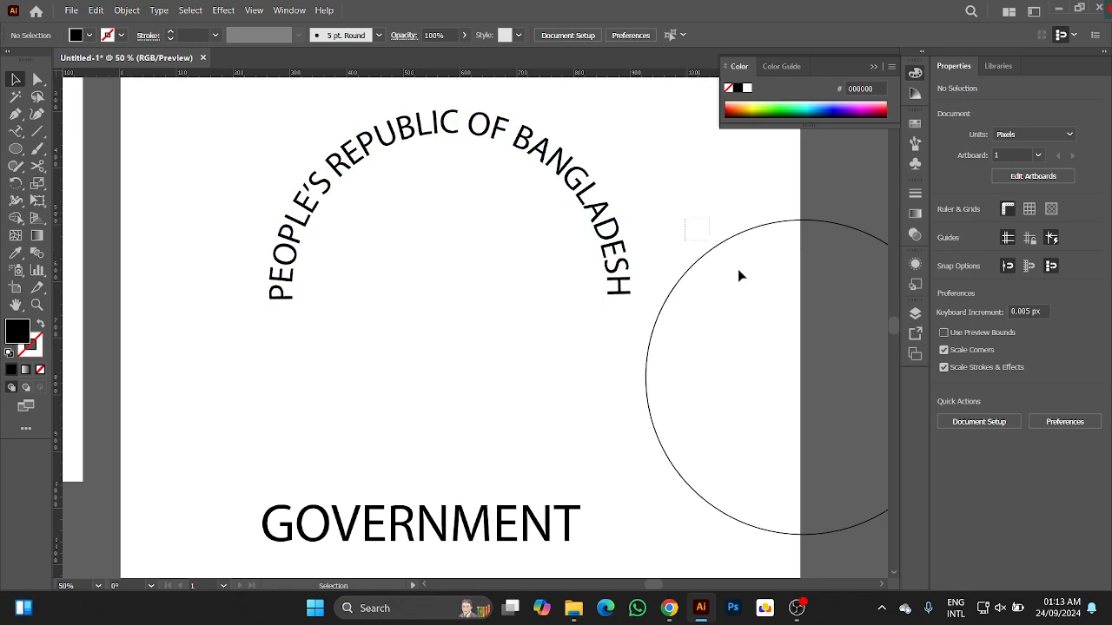
Move the duplicate circle partly over the curved heading, to about X 714, Y 584 px, and copy the straight "GOVERNMENT" text.
click(802, 372)
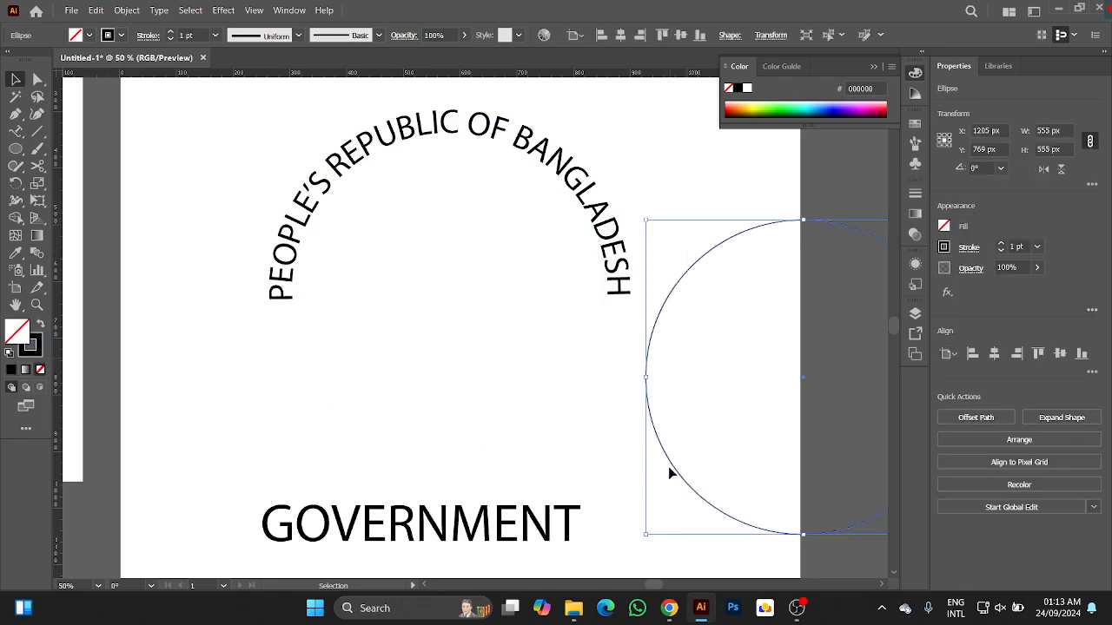
drag(669, 473, 395, 365)
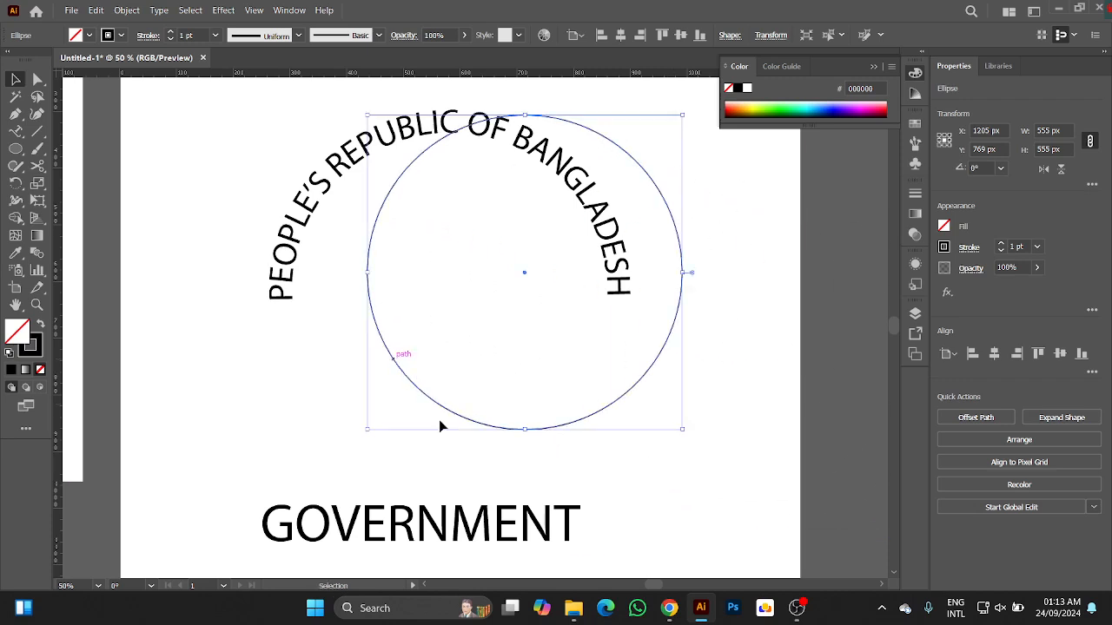
click(318, 526)
double_click(312, 524)
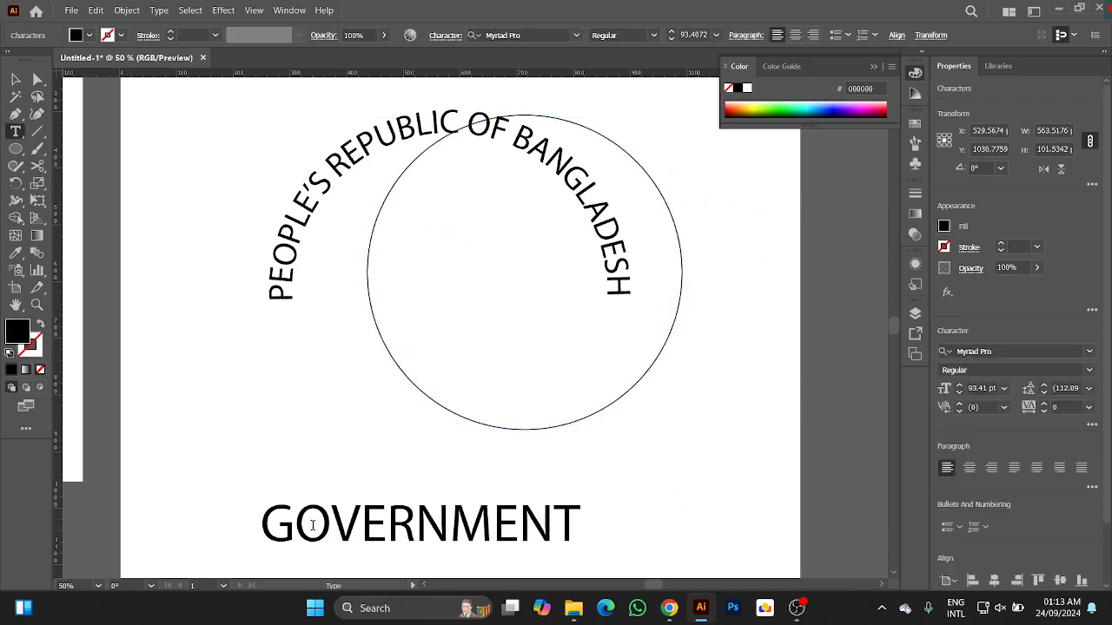
key(ctrl+a)
key(ctrl+c)
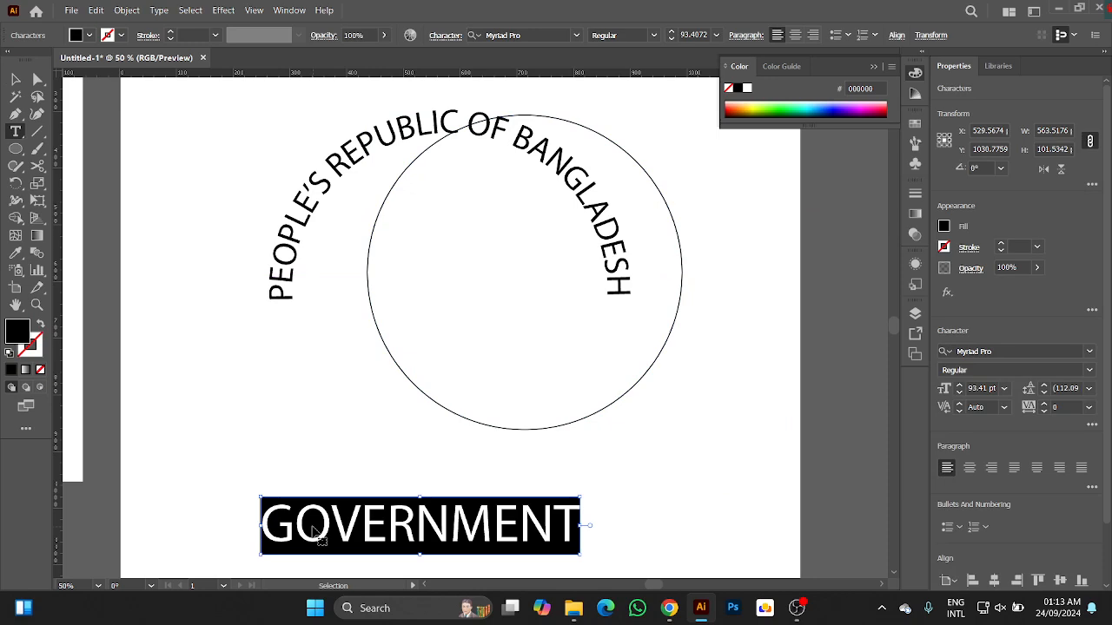
click(15, 80)
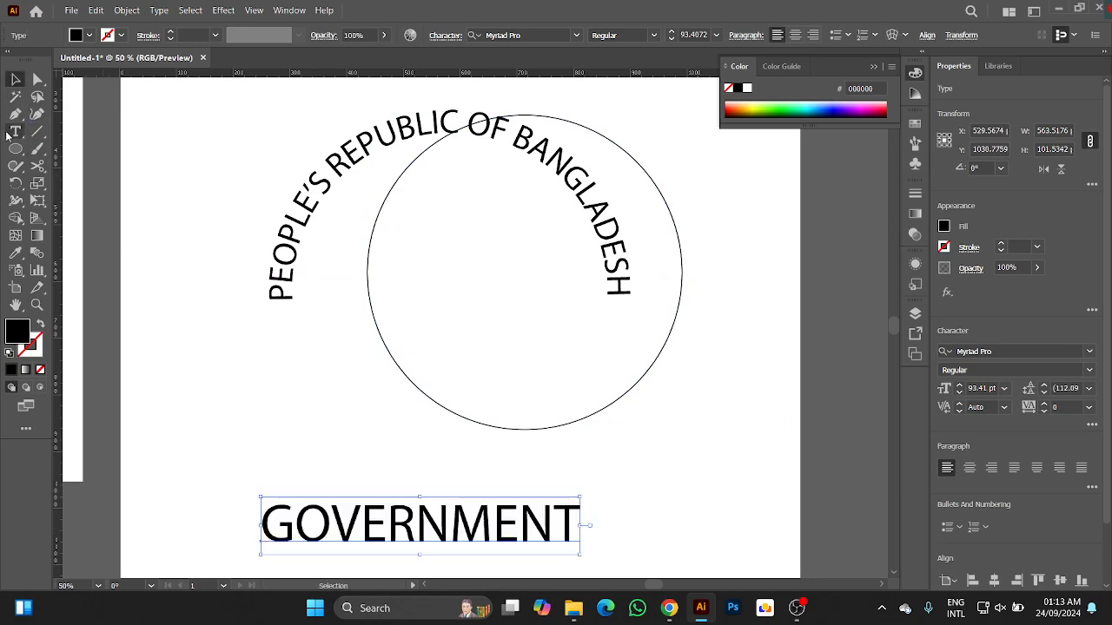
Convert the duplicate circle to a type path from its lower edge and paste "GOVERNMENT" along it.
drag(15, 132, 87, 159)
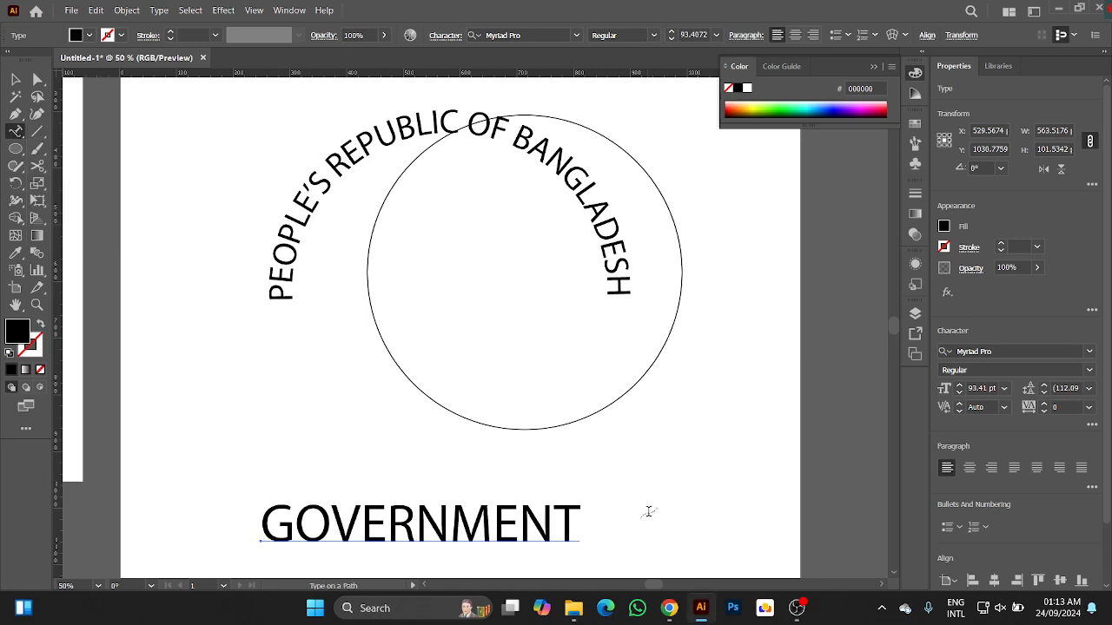
click(482, 426)
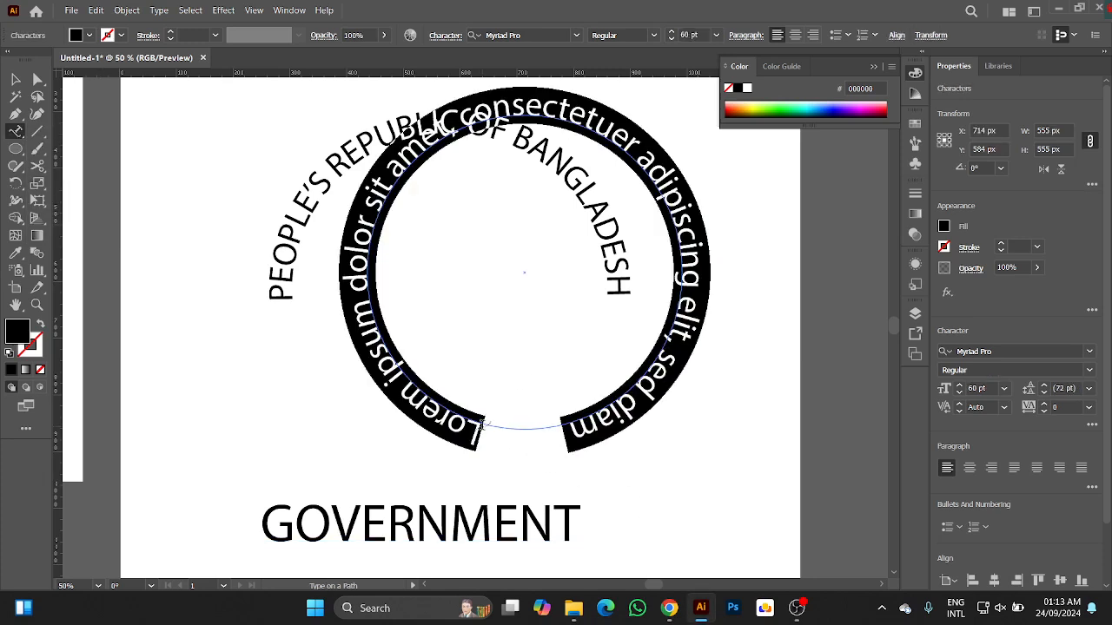
key(ctrl+v)
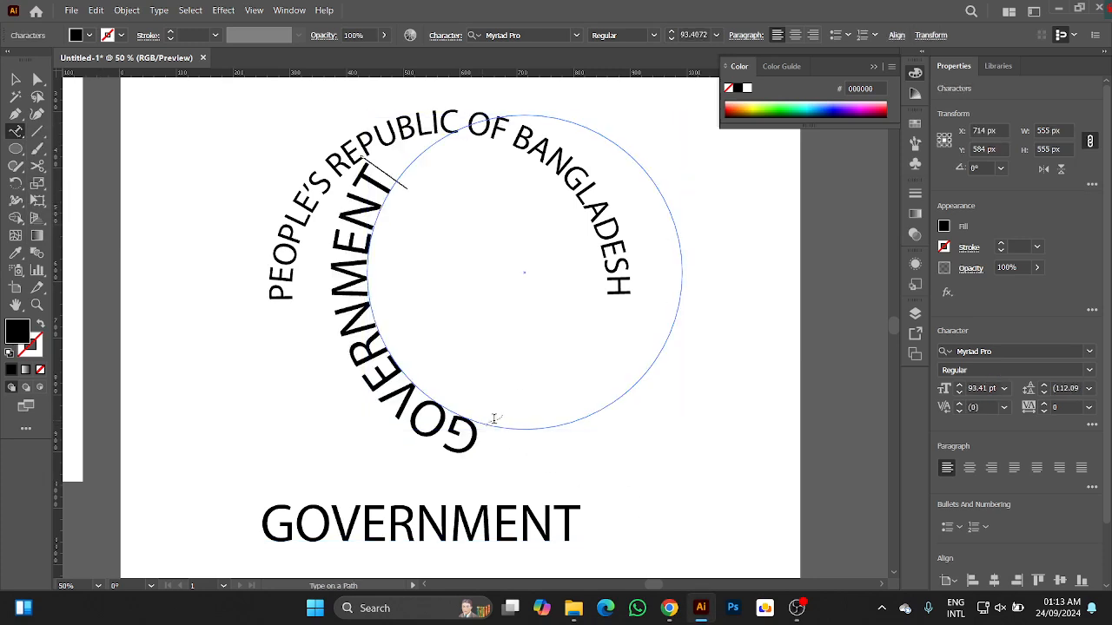
click(15, 79)
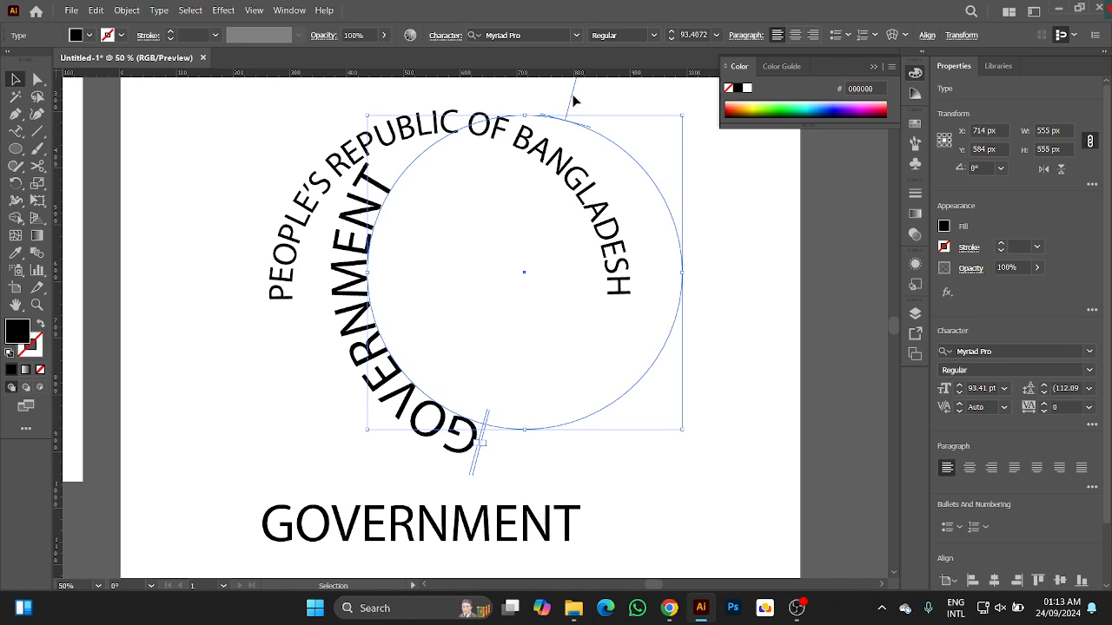
Slide the curved "GOVERNMENT" text's brackets around the duplicate circle so that the text runs along the outside of its lower edge.
drag(571, 93, 718, 228)
click(735, 298)
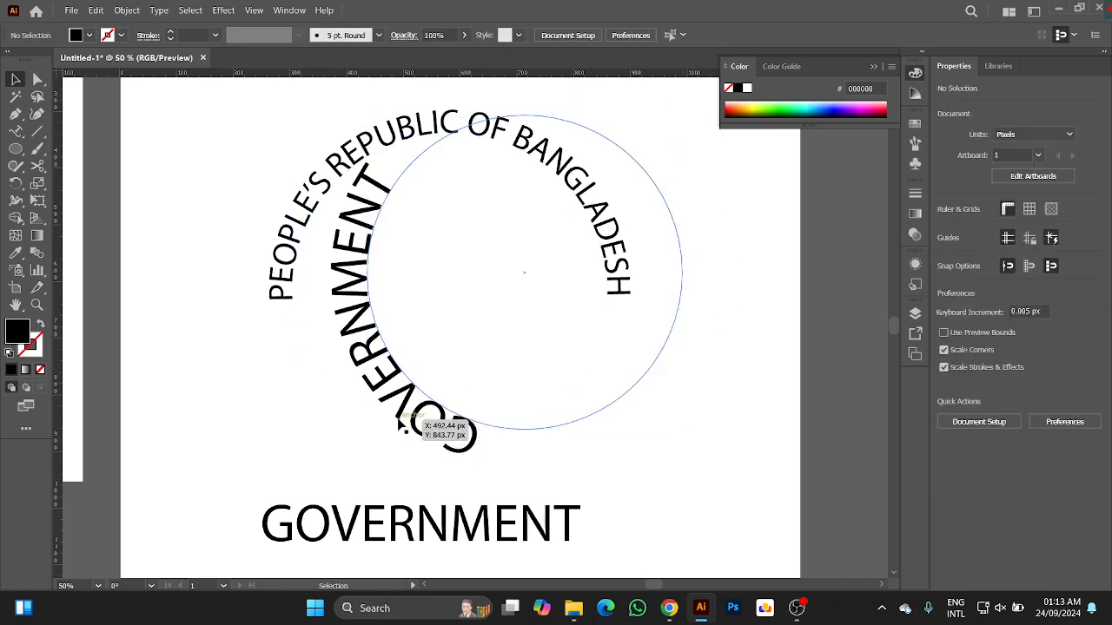
click(469, 441)
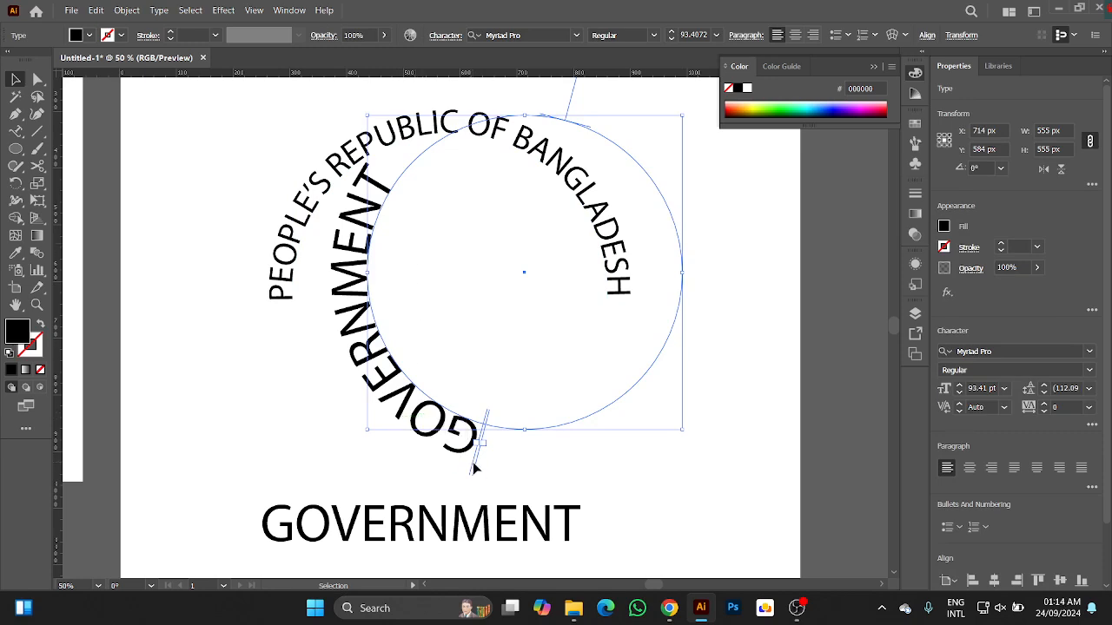
drag(476, 469, 656, 431)
drag(695, 416, 738, 266)
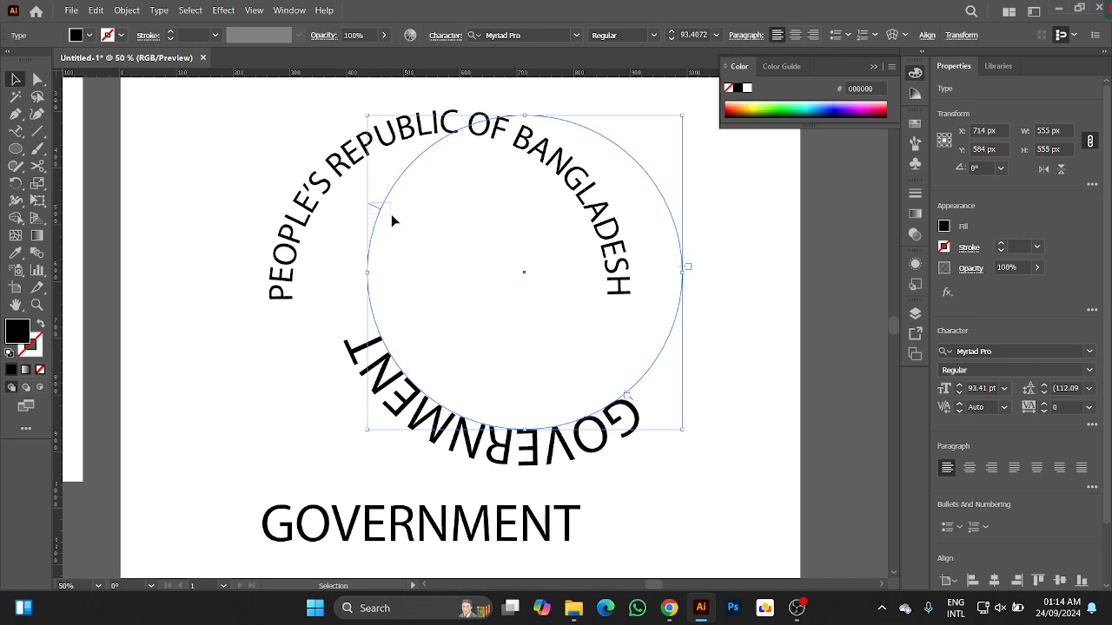
Flip the curved "GOVERNMENT" text to the inside of its circle by pulling its middle bracket across the path.
click(422, 273)
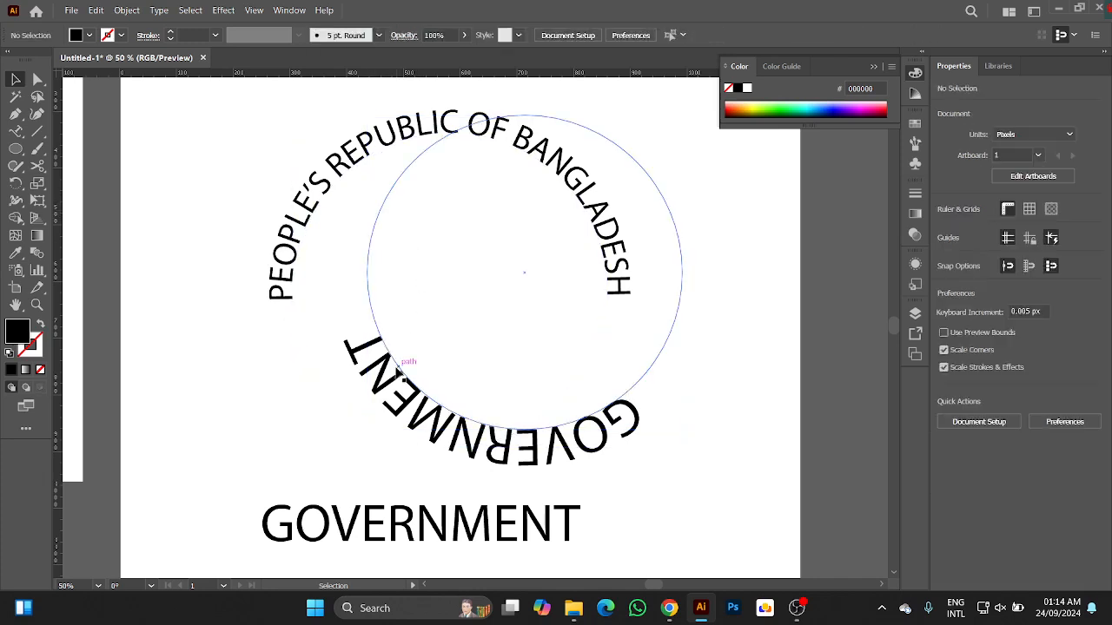
click(372, 310)
scroll(389, 233, up, 2)
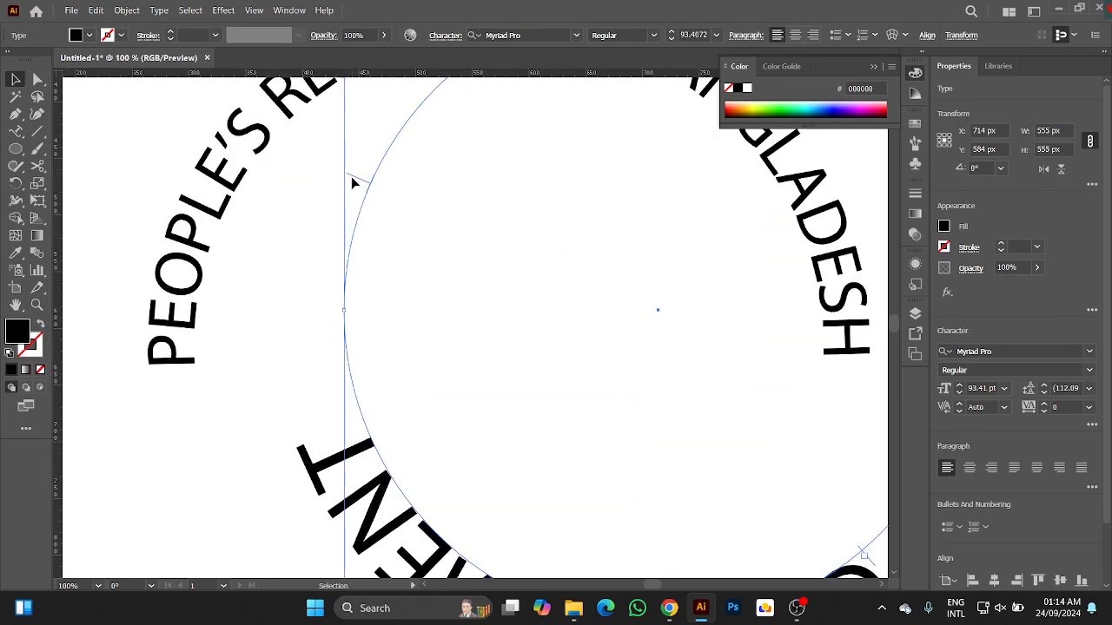
drag(353, 180, 389, 204)
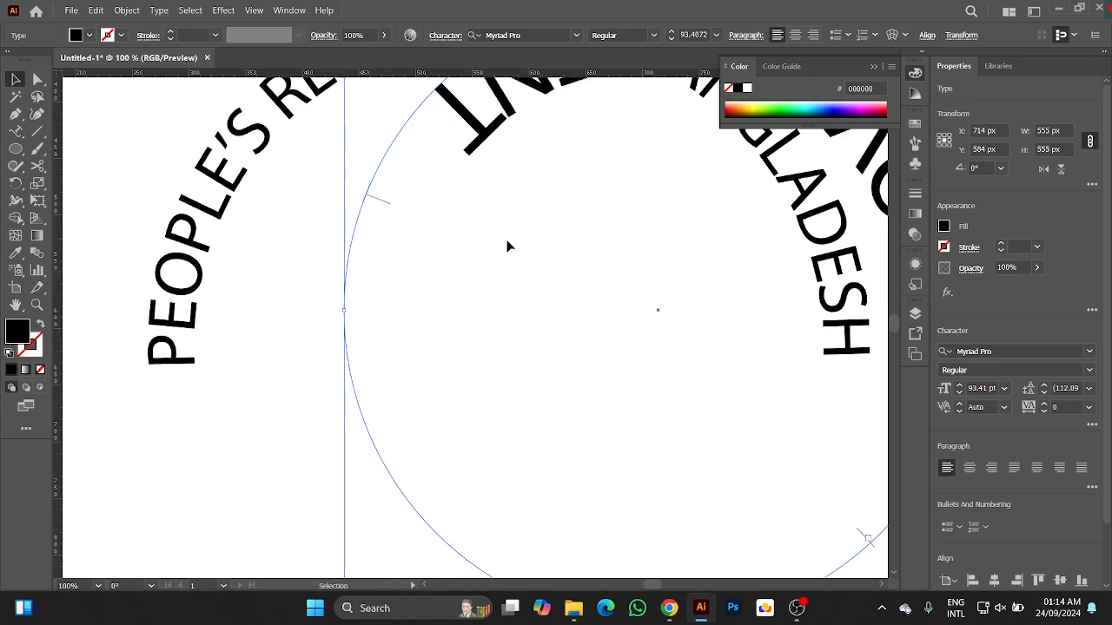
scroll(508, 246, down, 3)
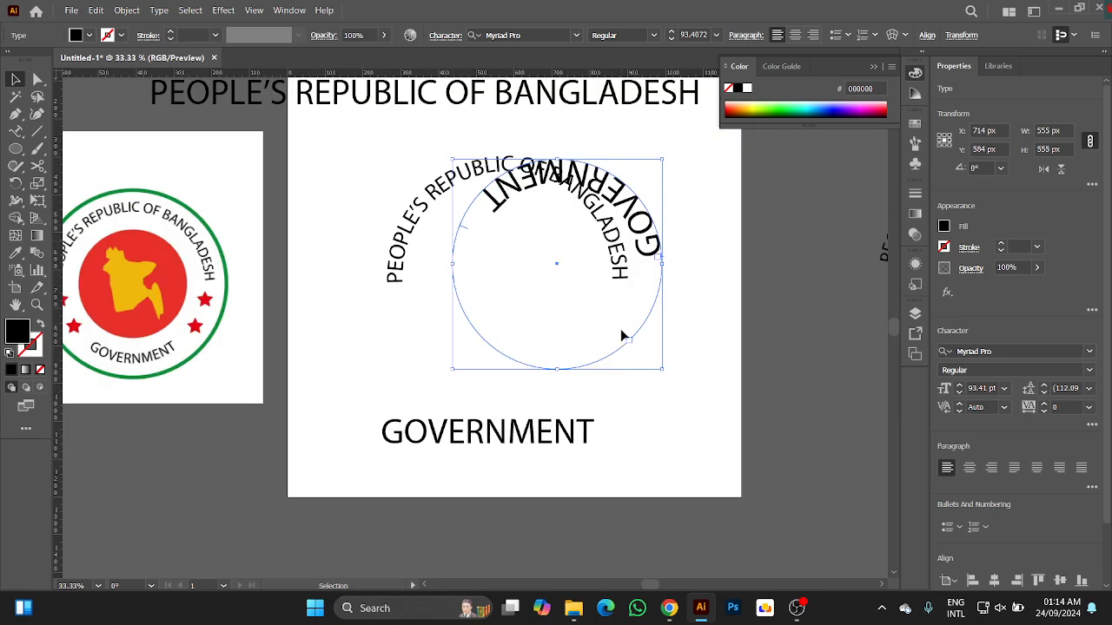
Move the "GOVERNMENT" type circle below the curved heading to about X 614, Y 877 px and set its font size to 60 pt.
shift+click(481, 337)
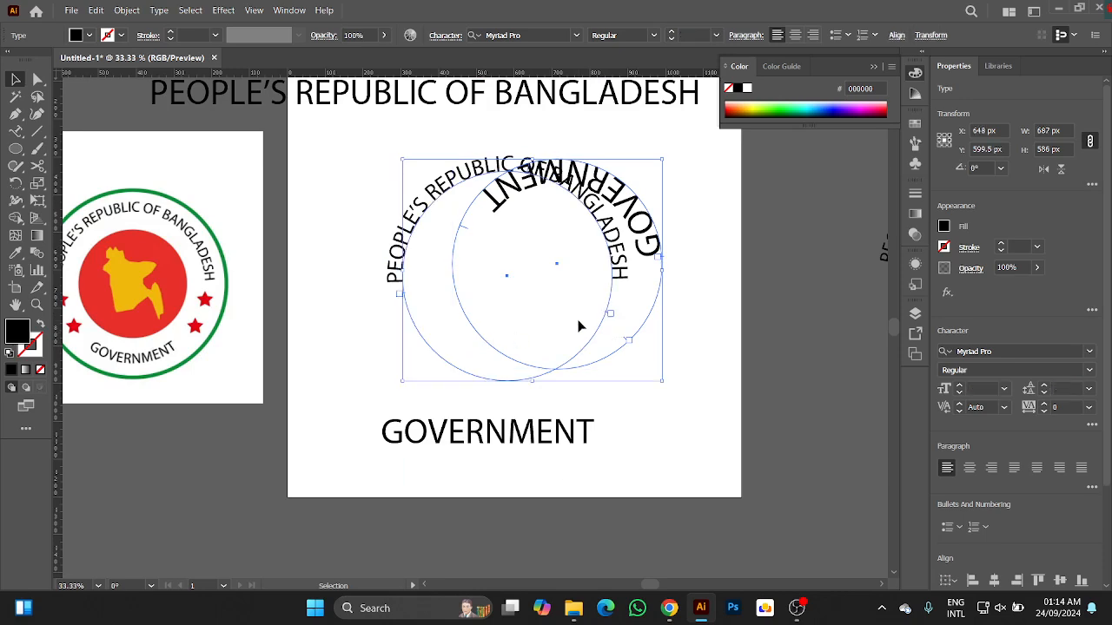
click(692, 322)
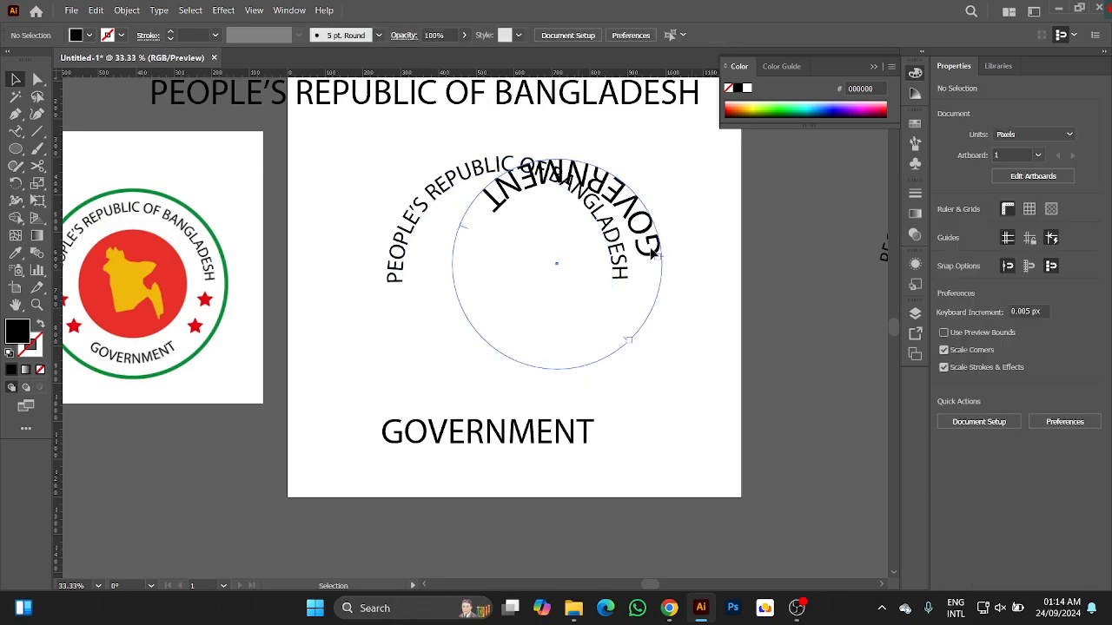
drag(642, 276, 613, 368)
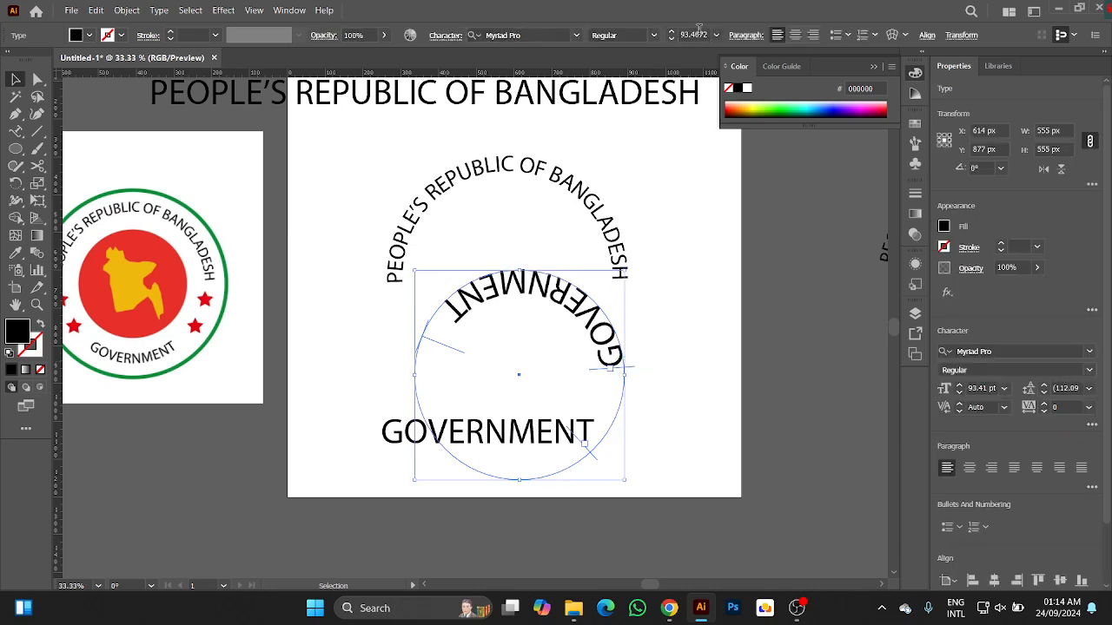
click(702, 33)
text(60pt)
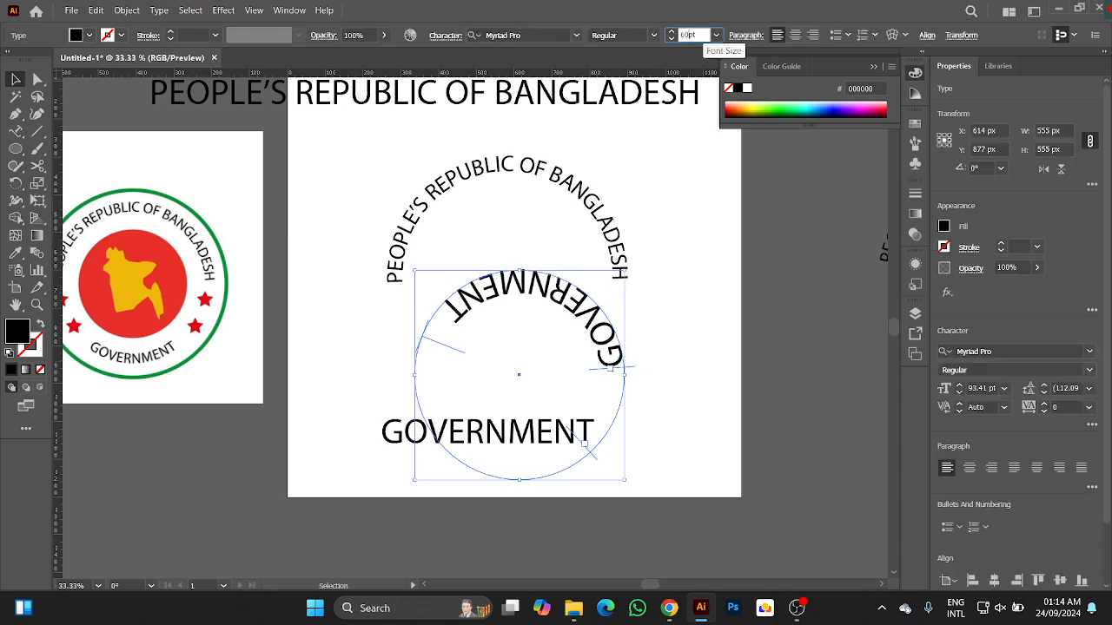
key(Return)
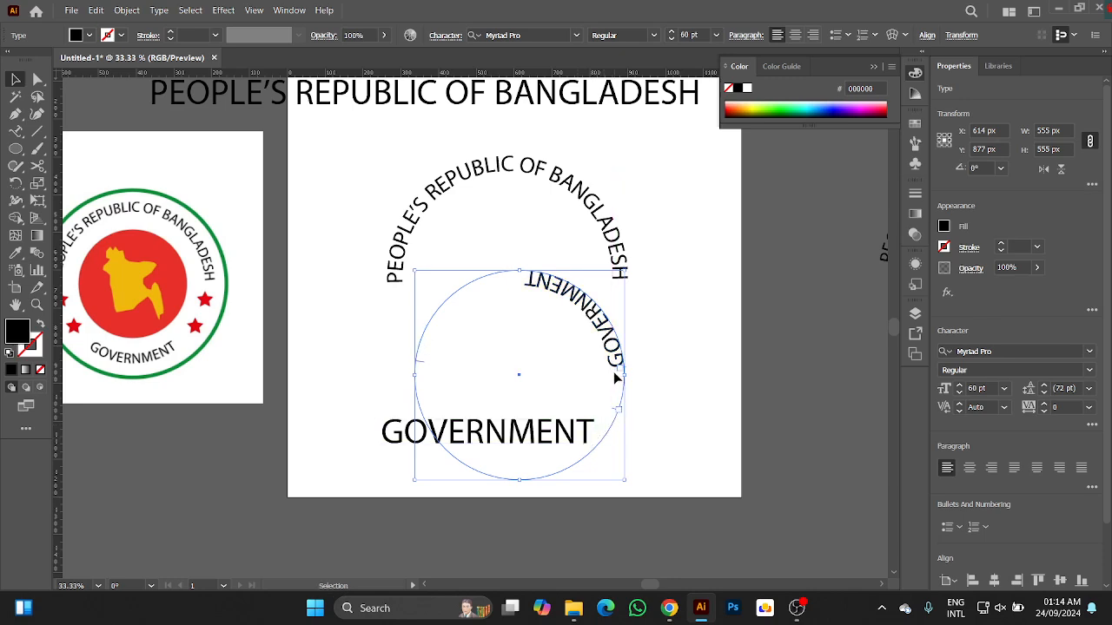
Slide the flipped "GOVERNMENT" text's brackets around the circle so that it reads upright along the inside of the lower edge.
scroll(613, 371, up, 1)
scroll(614, 305, down, 2)
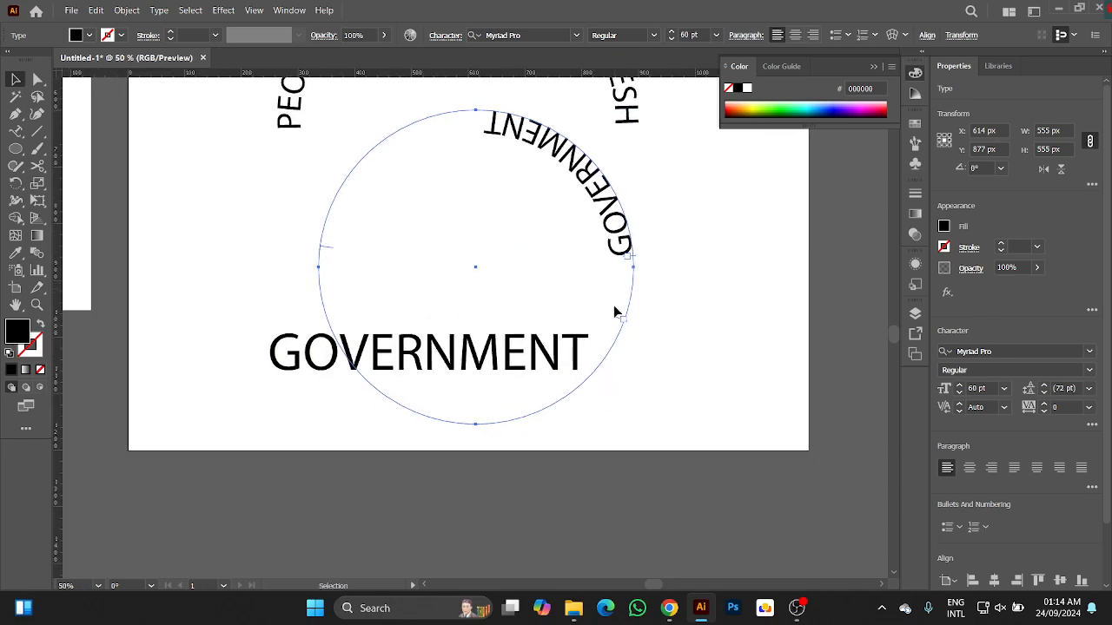
click(615, 322)
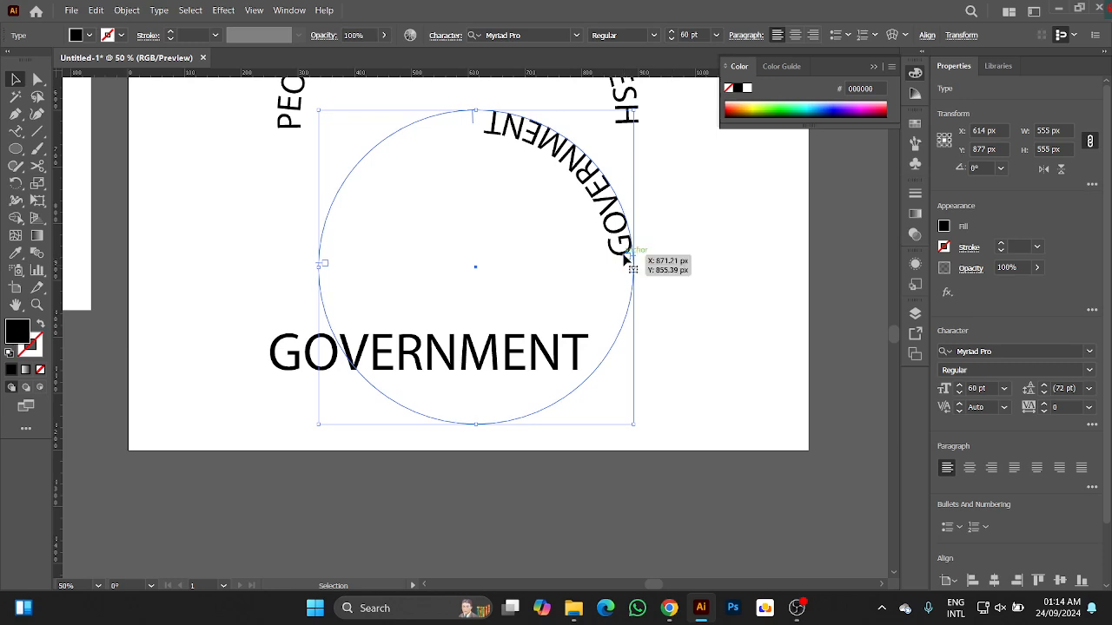
drag(628, 264, 363, 385)
click(716, 292)
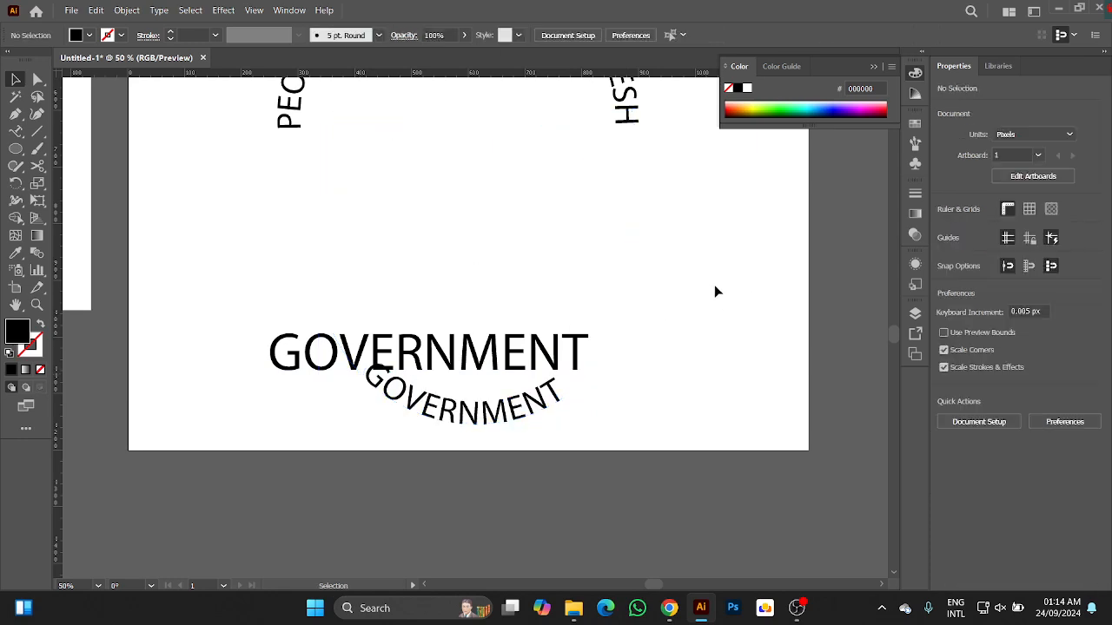
Align the heading circle and the "GOVERNMENT" circle to each other's horizontal and vertical centers.
scroll(704, 285, down, 1)
drag(703, 261, 624, 320)
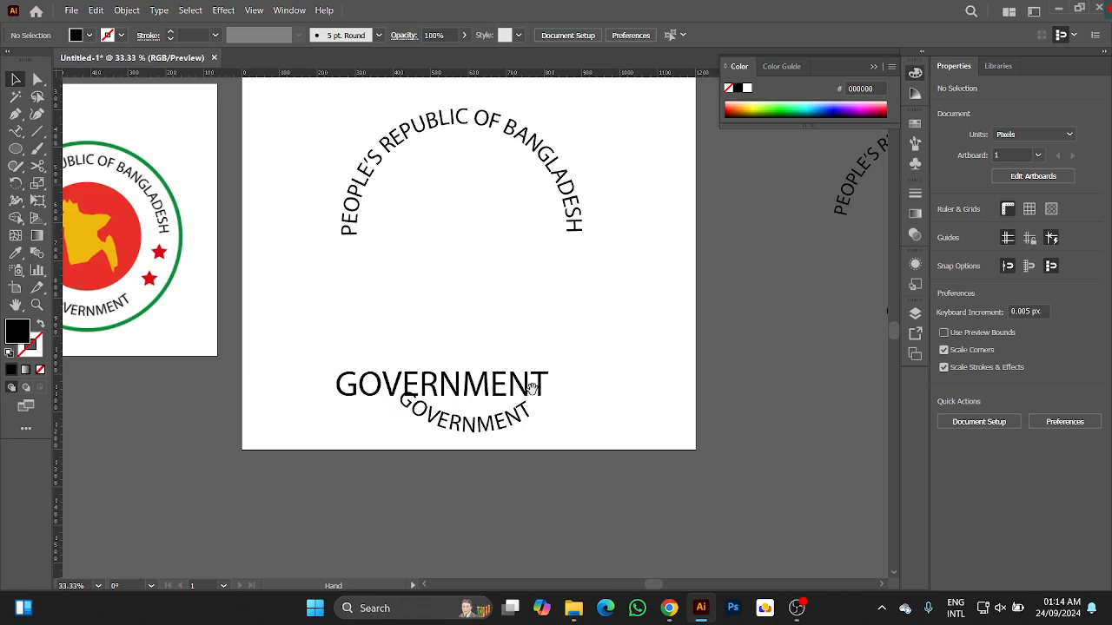
click(480, 424)
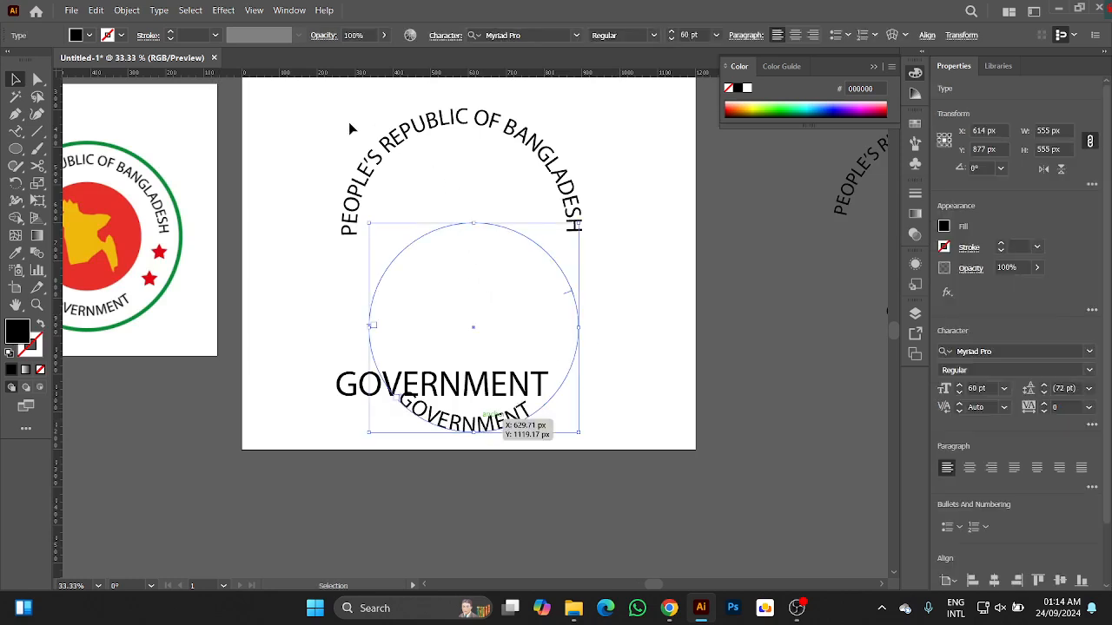
drag(350, 128, 470, 288)
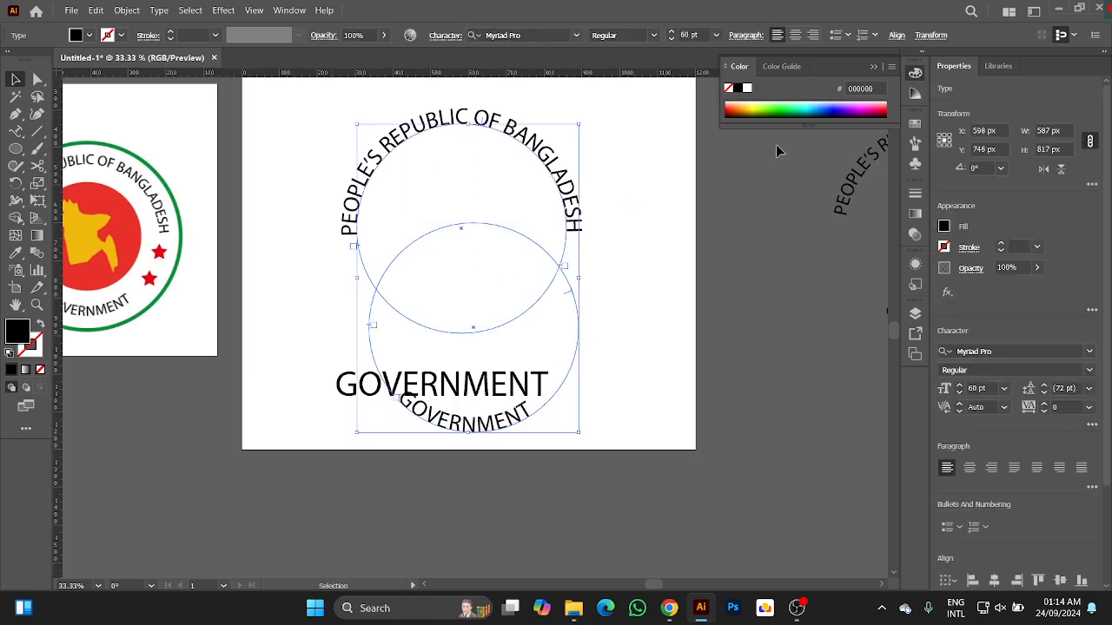
click(997, 580)
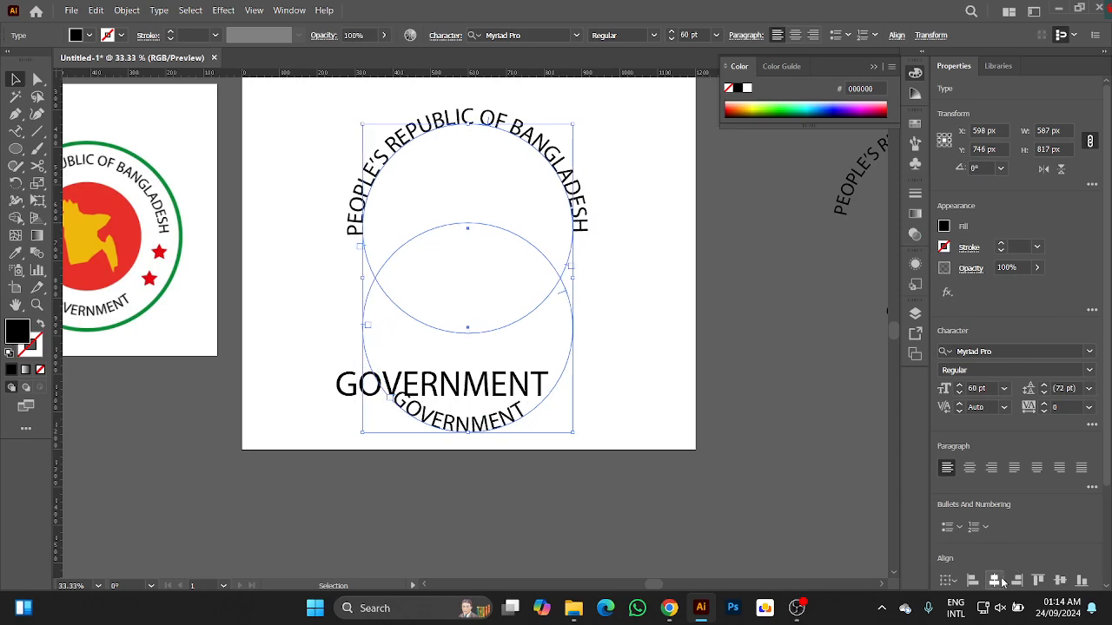
click(1062, 580)
click(637, 295)
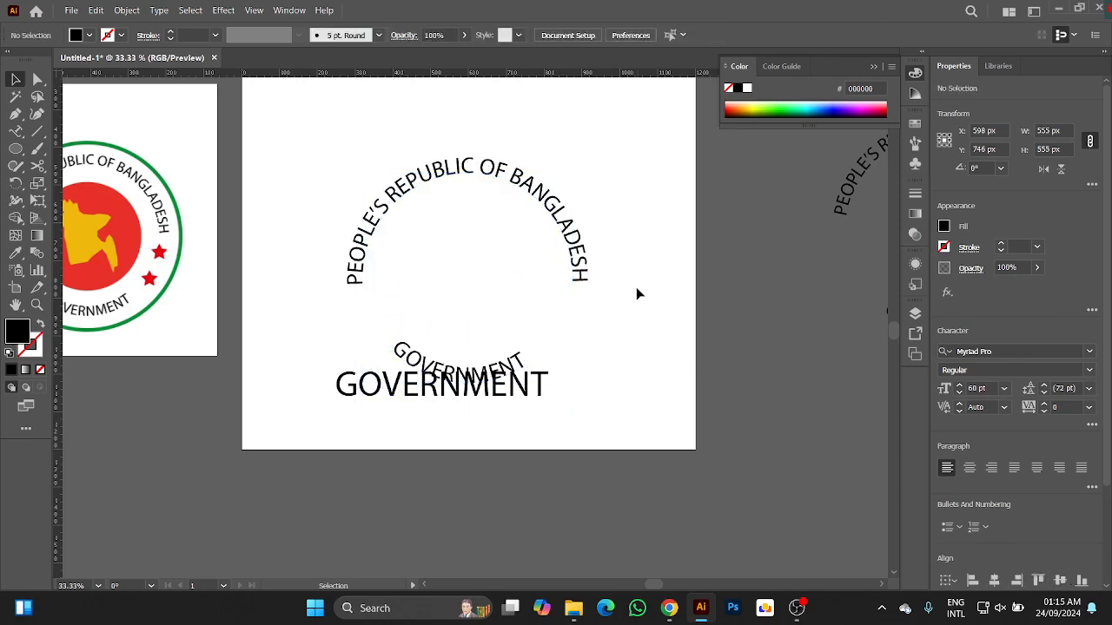
Move both centered type circles together to about X 575, Y 615 px and shift the straight "GOVERNMENT" text further down the artboard.
drag(625, 191, 484, 258)
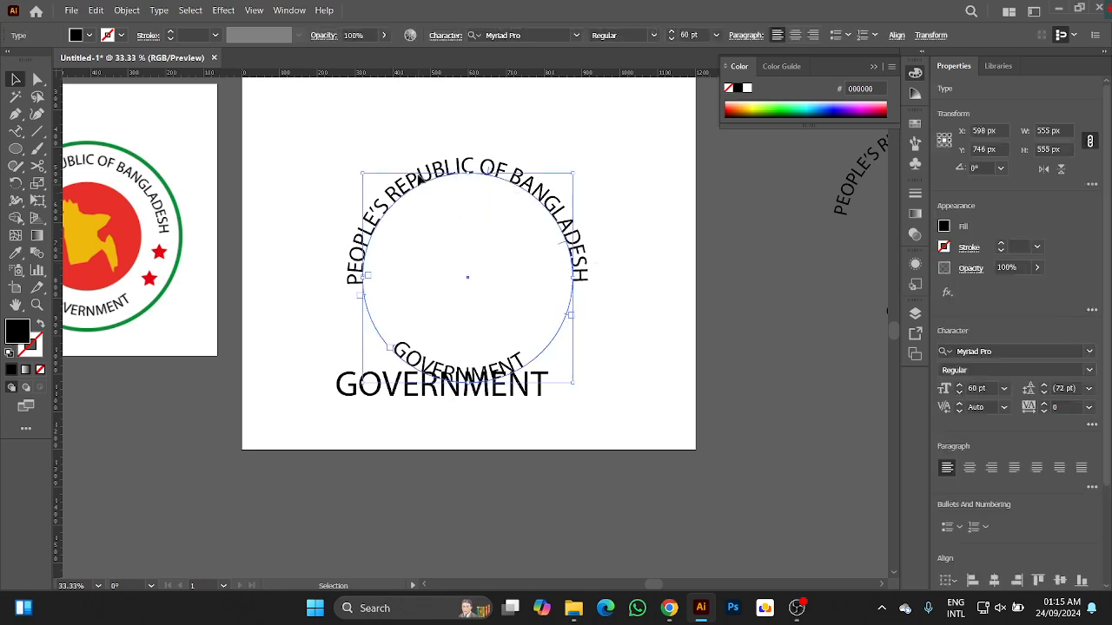
drag(419, 179, 410, 130)
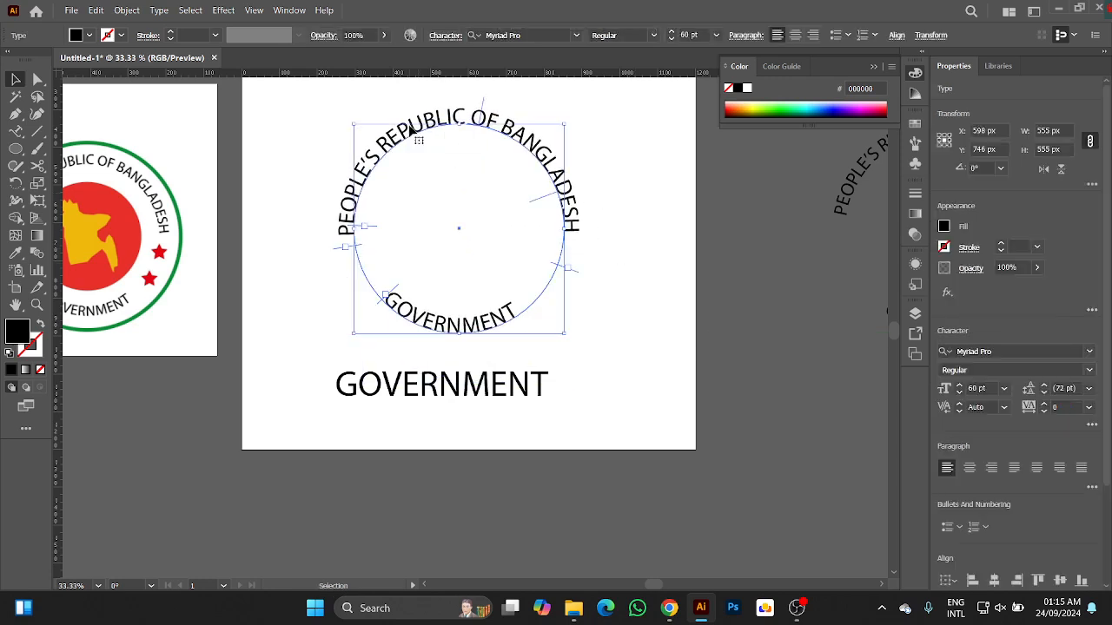
click(623, 252)
scroll(574, 305, up, 1)
scroll(574, 306, up, 1)
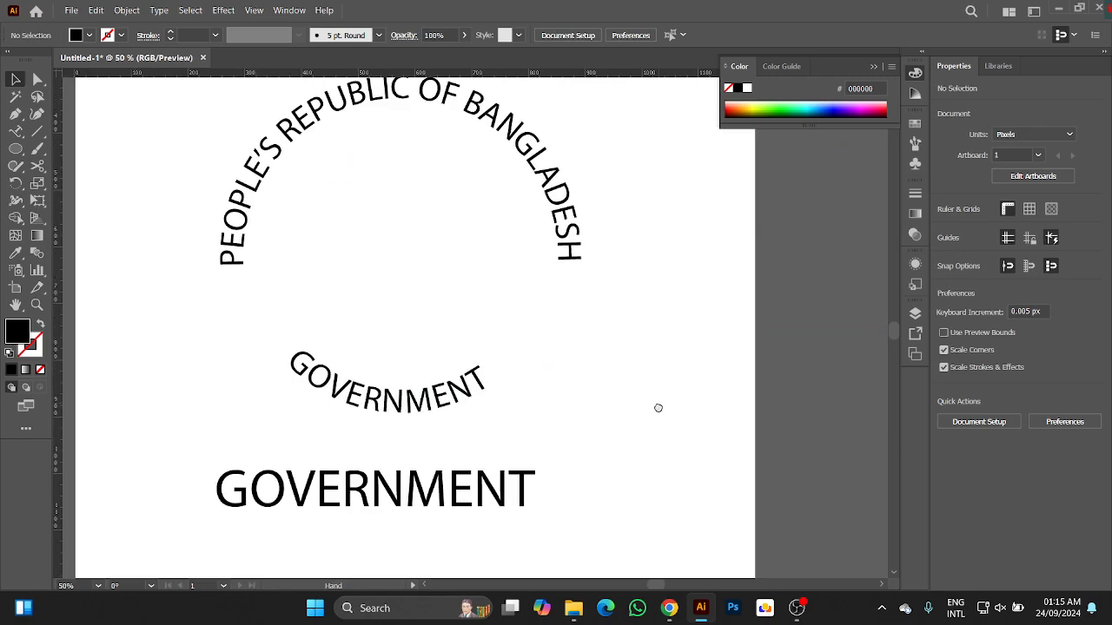
drag(397, 496, 436, 571)
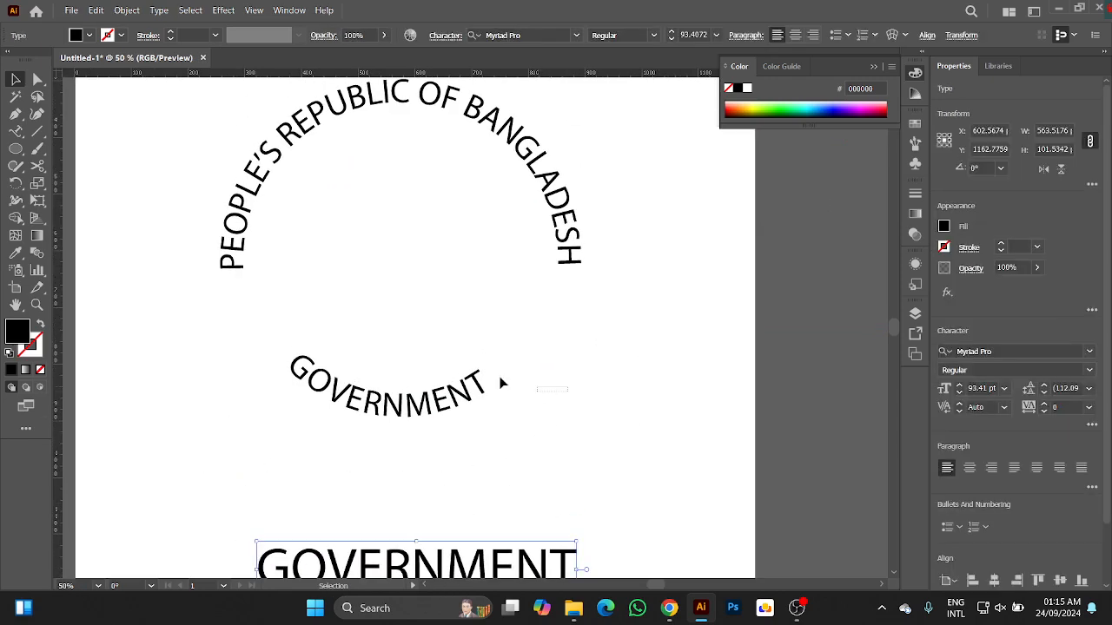
Scale the "GOVERNMENT" type circle from its center to about 638 px so that it matches the outer edge of the heading's letters.
click(269, 320)
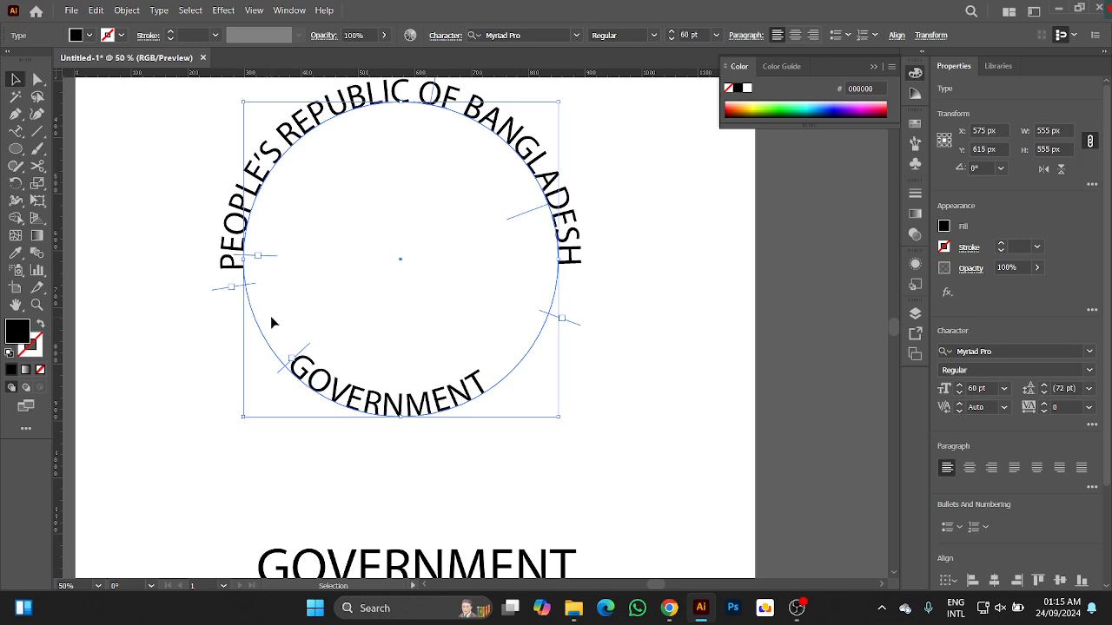
click(665, 385)
click(426, 414)
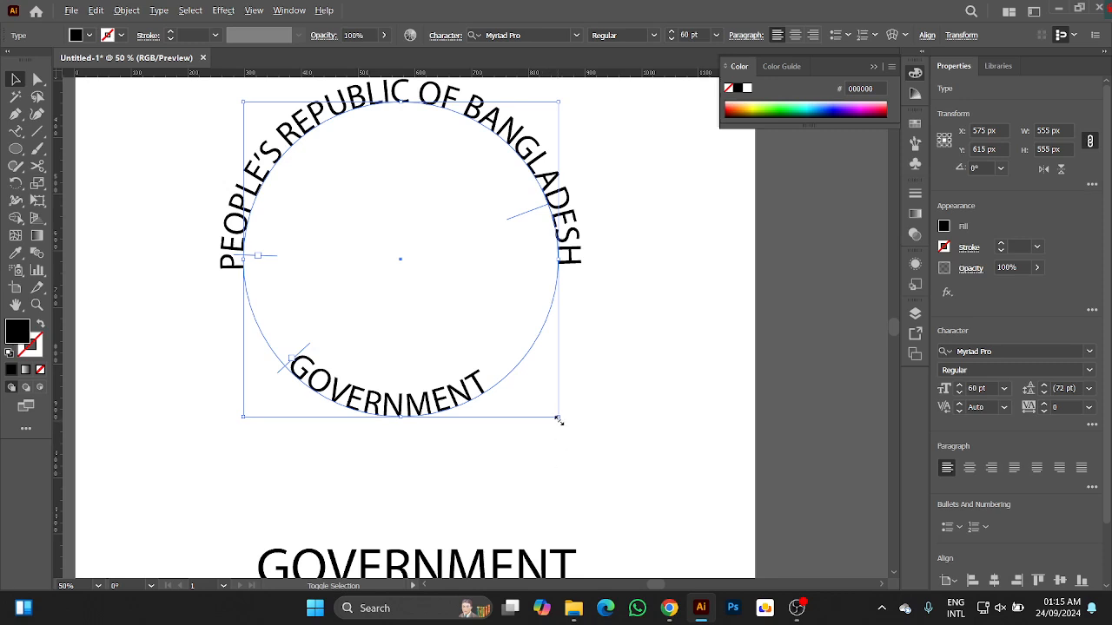
drag(558, 417, 594, 442)
click(670, 331)
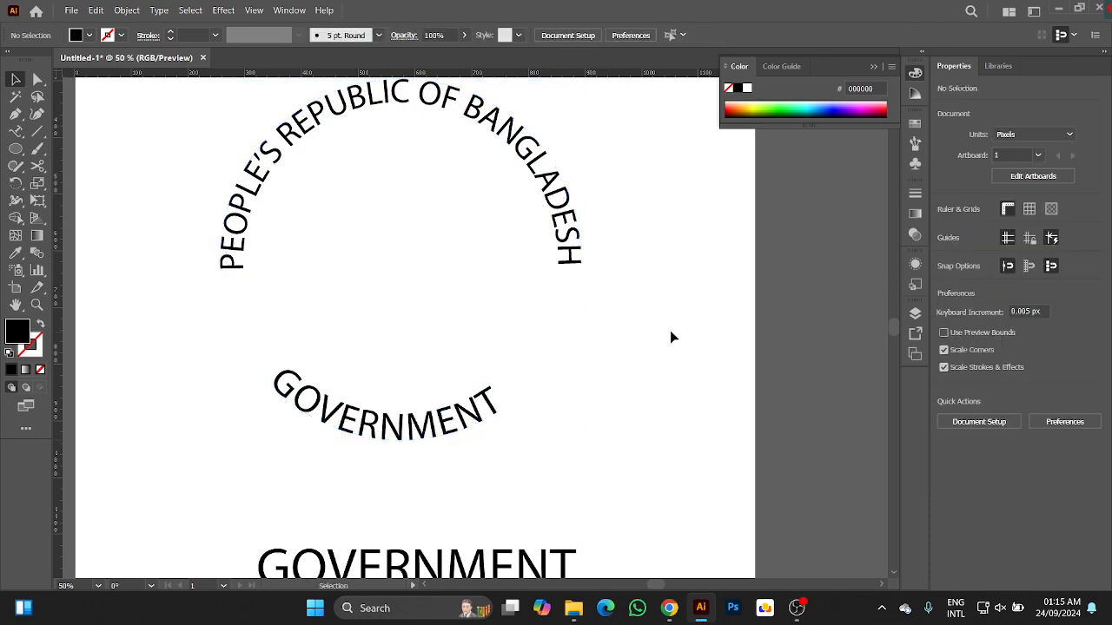
drag(644, 236, 345, 467)
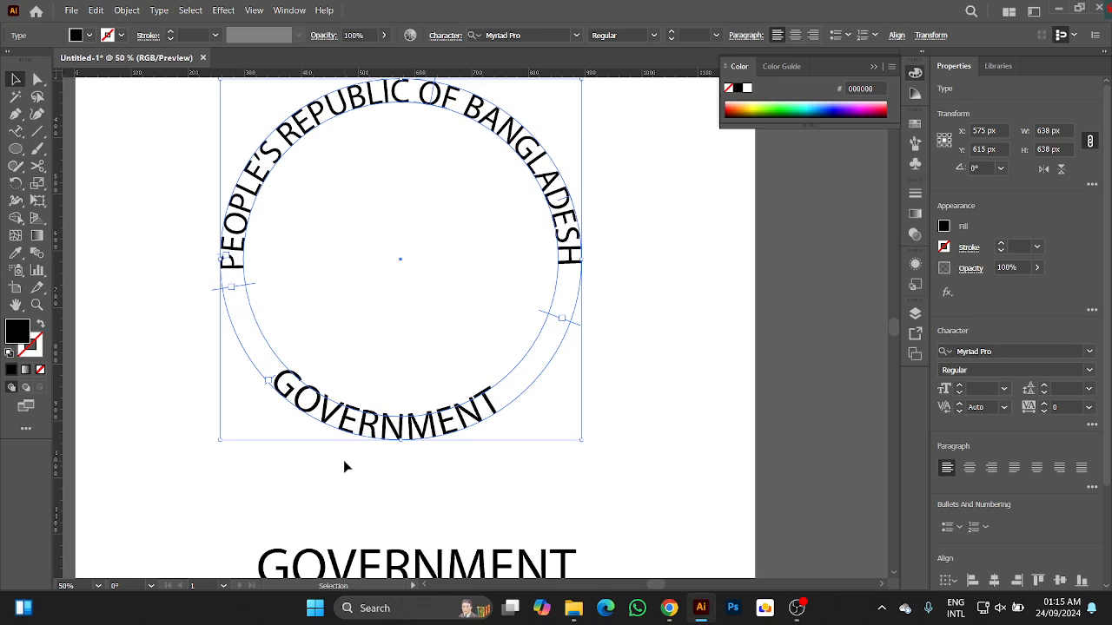
click(629, 347)
Add a horizontal guide at Y 827 px and shift the curved "GOVERNMENT" text's start bracket so that both ends sit level with it.
click(405, 439)
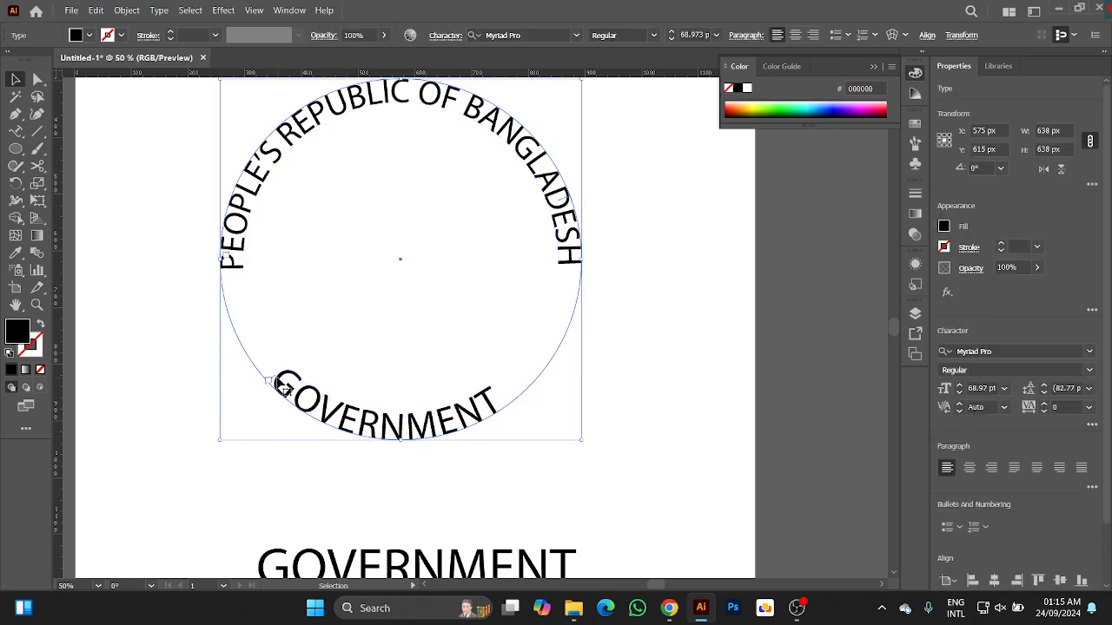
drag(275, 382, 278, 386)
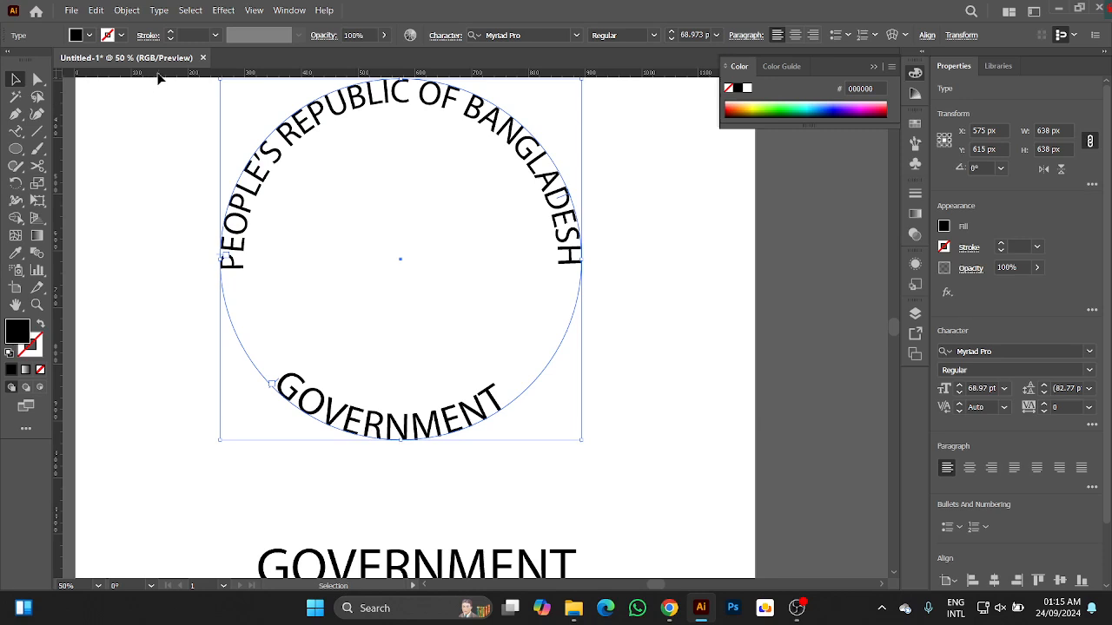
drag(159, 73, 207, 379)
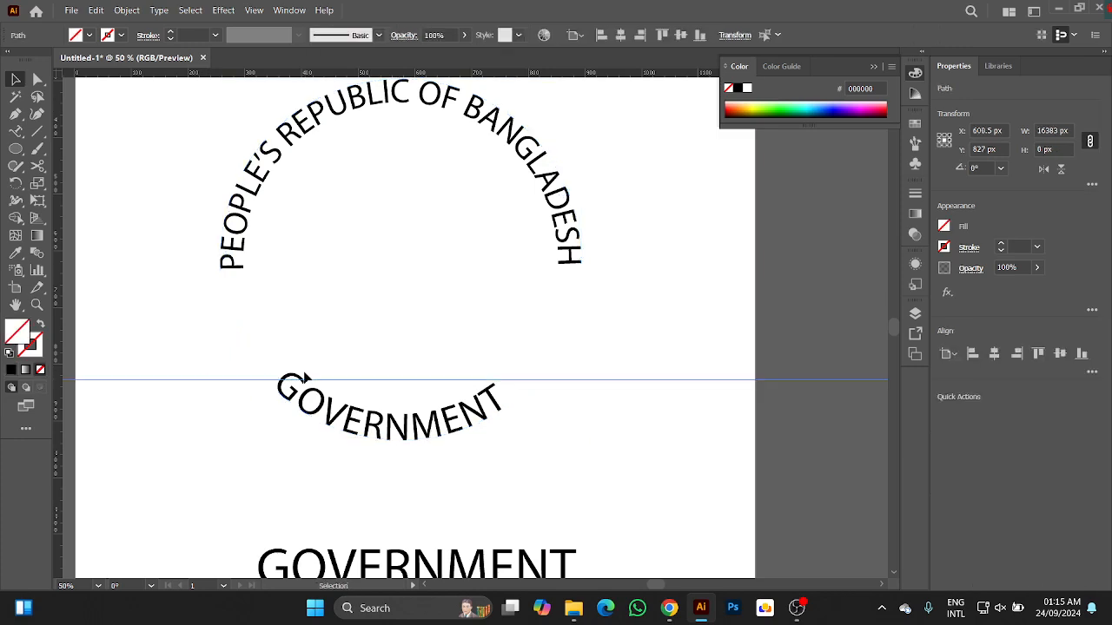
click(297, 397)
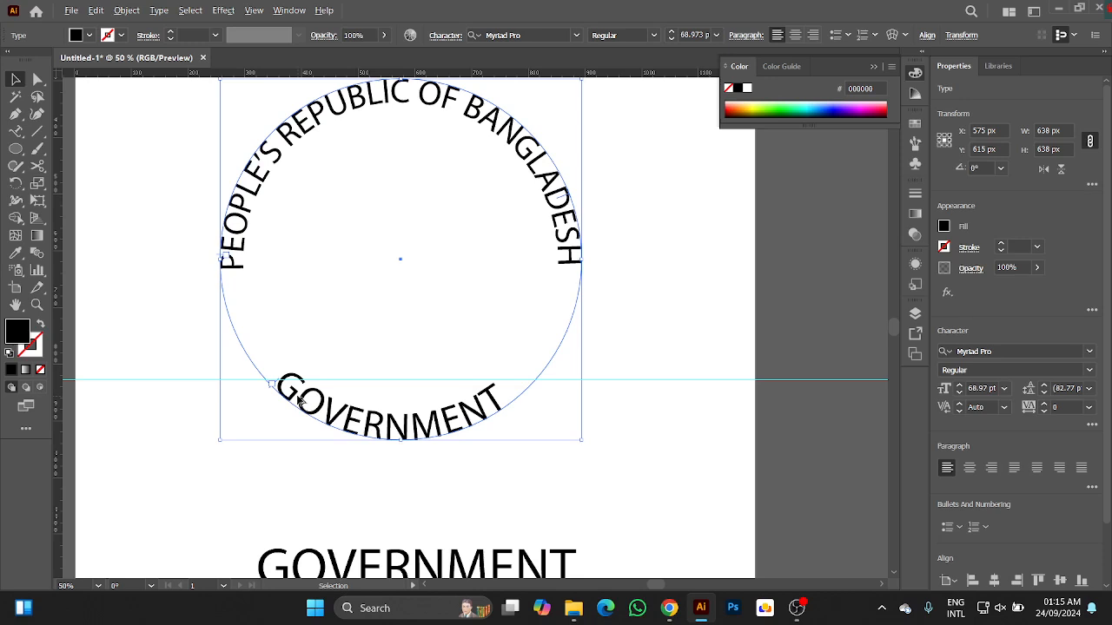
scroll(297, 397, up, 1)
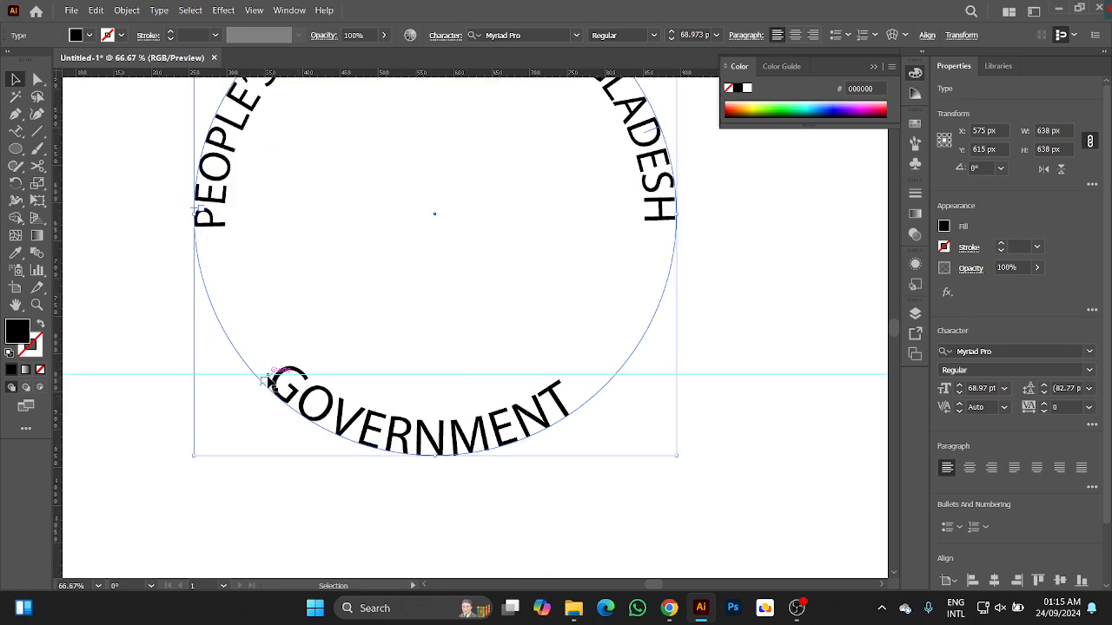
drag(269, 381, 278, 387)
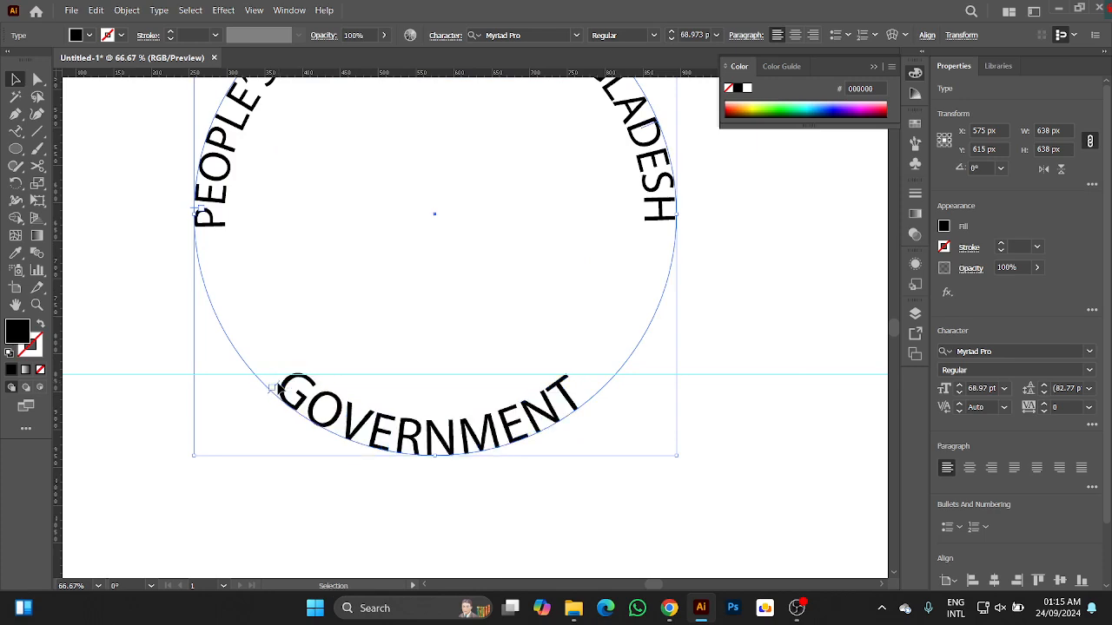
alt+scroll(682, 494, down, 3)
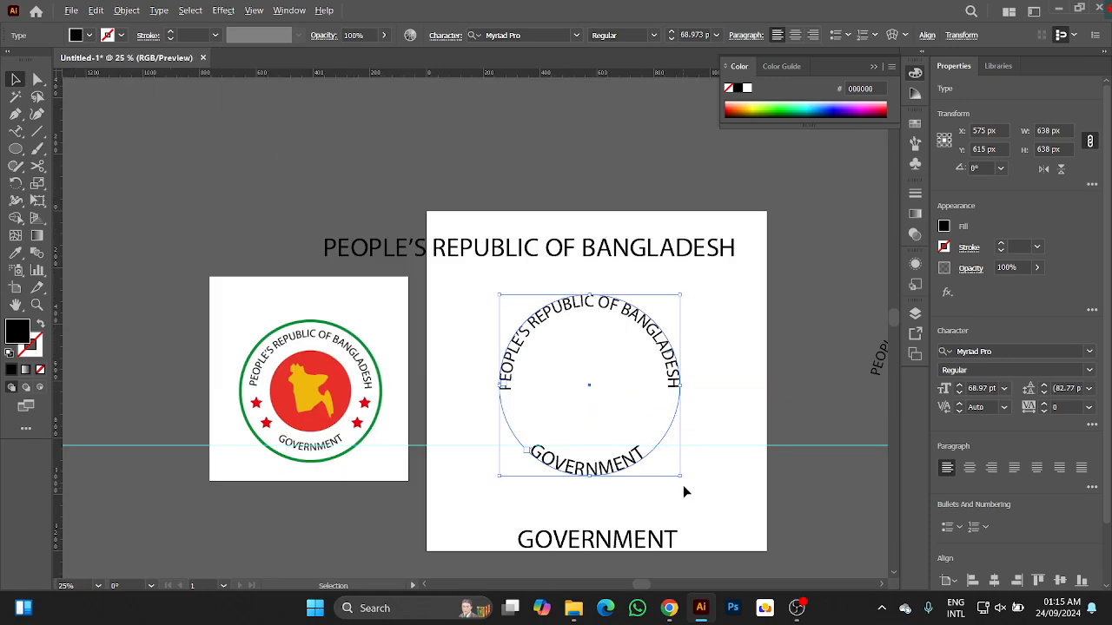
Remove the horizontal guide and group the curved heading with the curved "GOVERNMENT" text.
click(733, 446)
key(Delete)
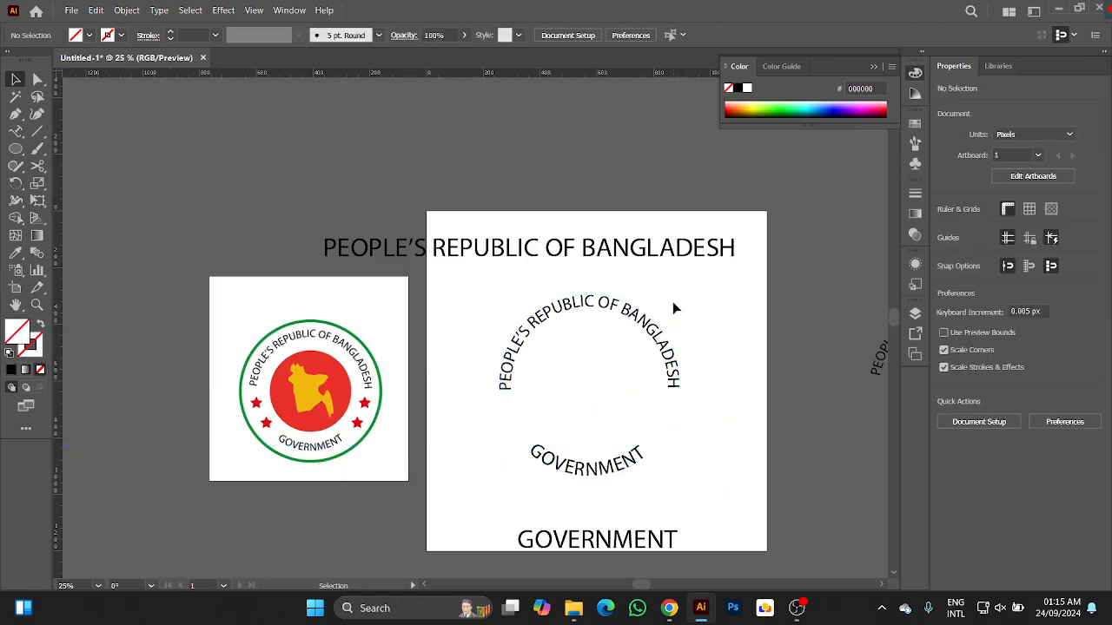
click(660, 391)
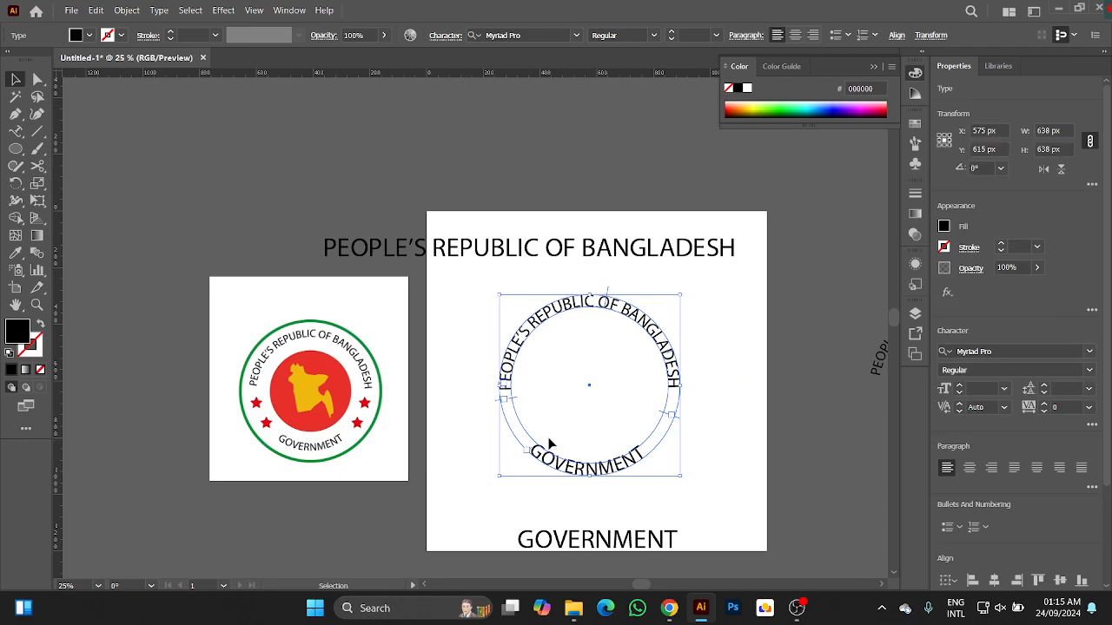
key(ctrl+g)
click(706, 365)
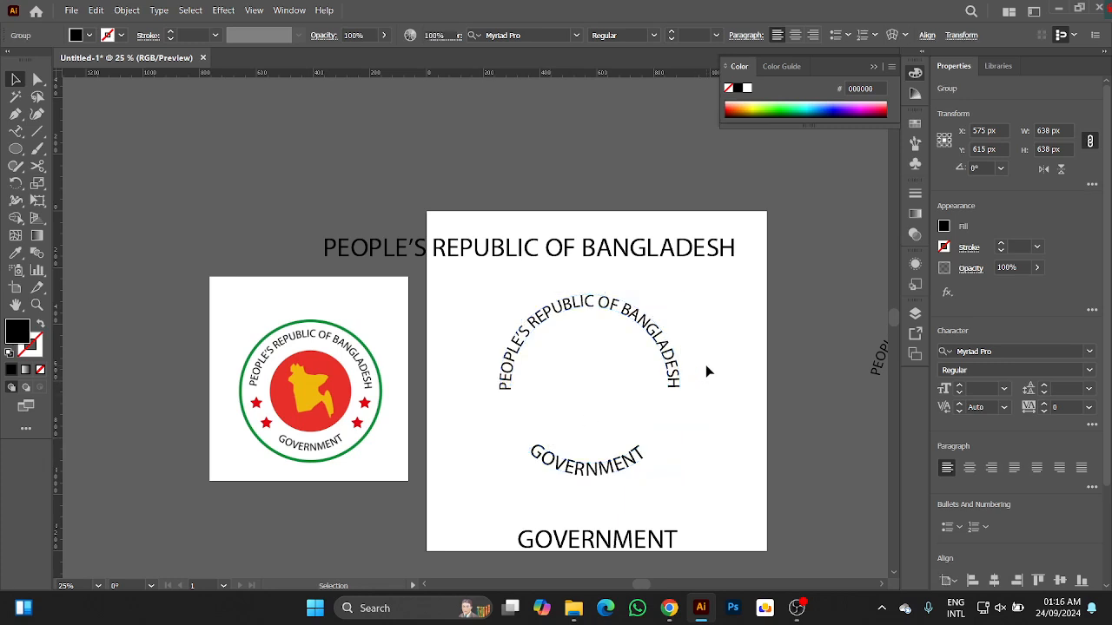
Fill the grouped curved text with the dark green swatch (006838).
click(665, 350)
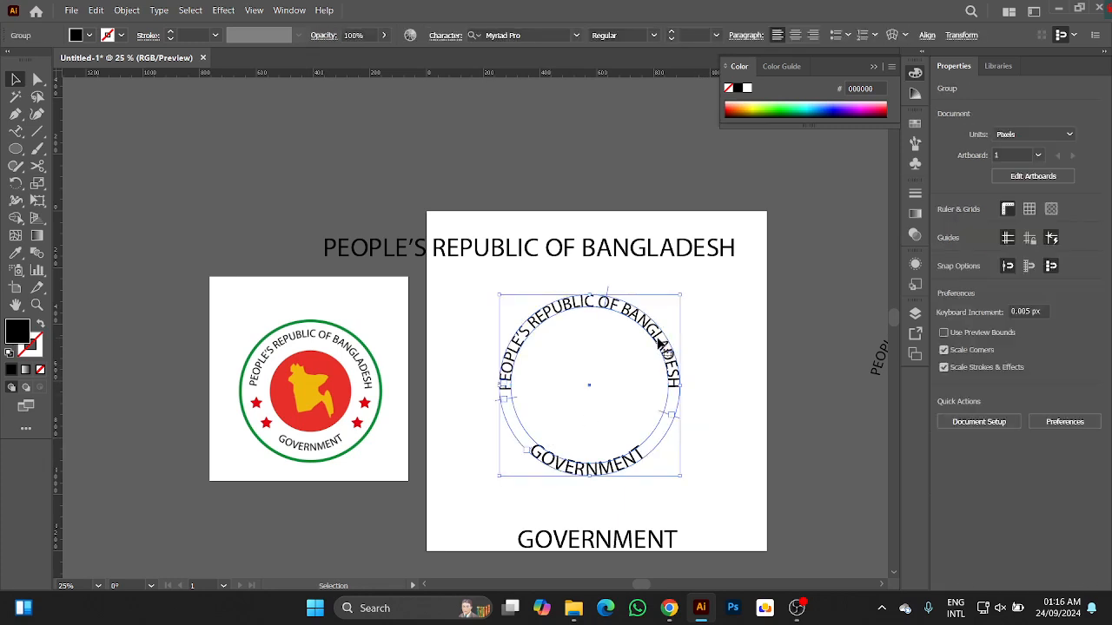
click(91, 36)
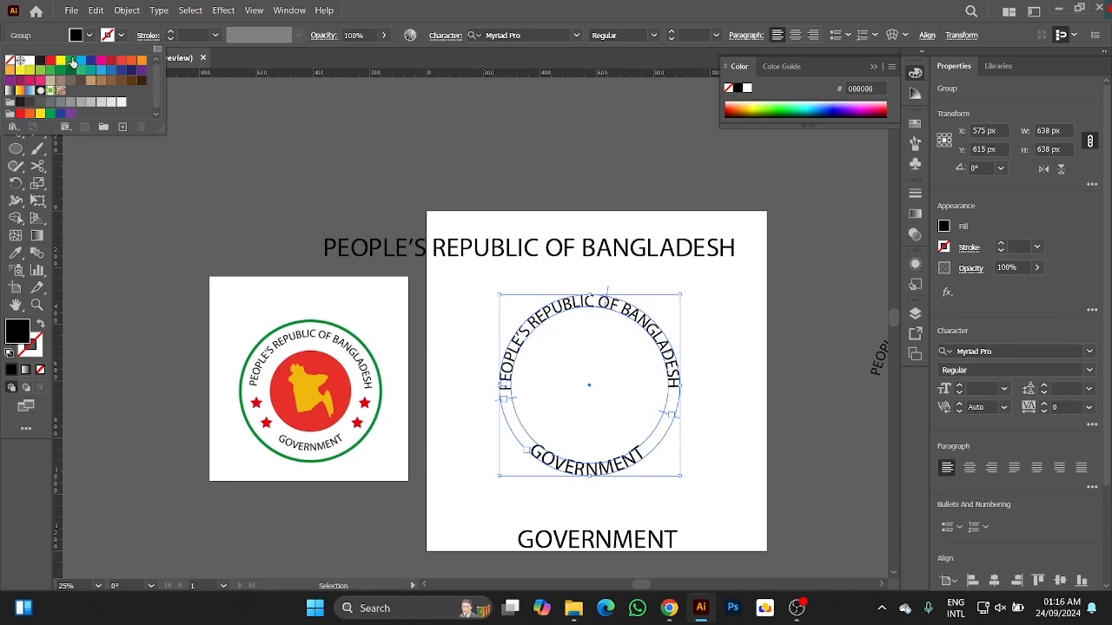
click(72, 60)
click(70, 70)
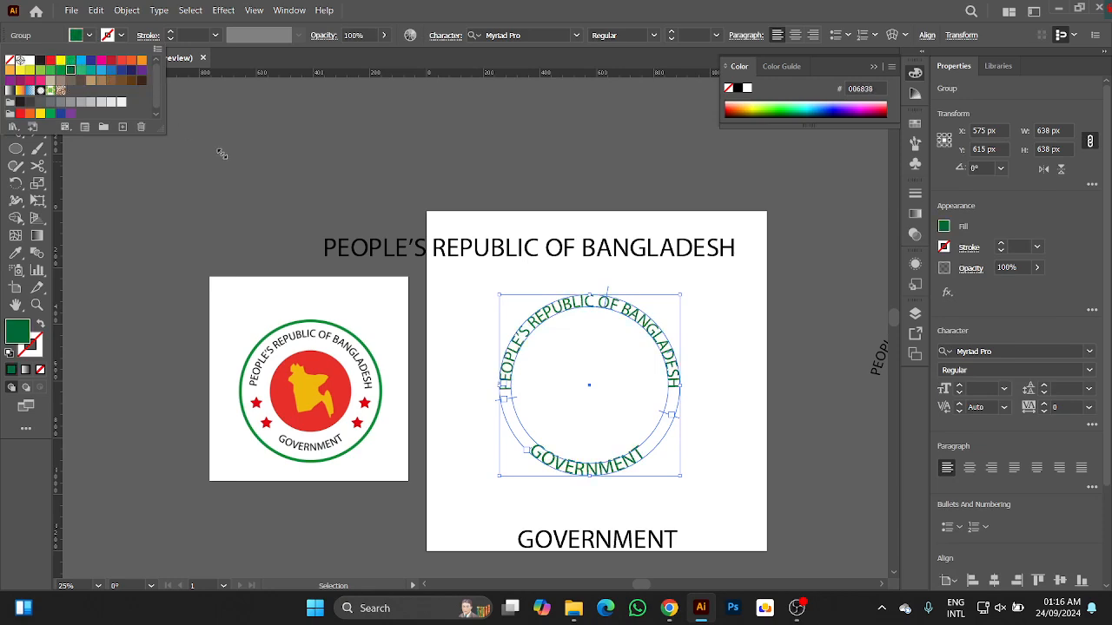
click(246, 201)
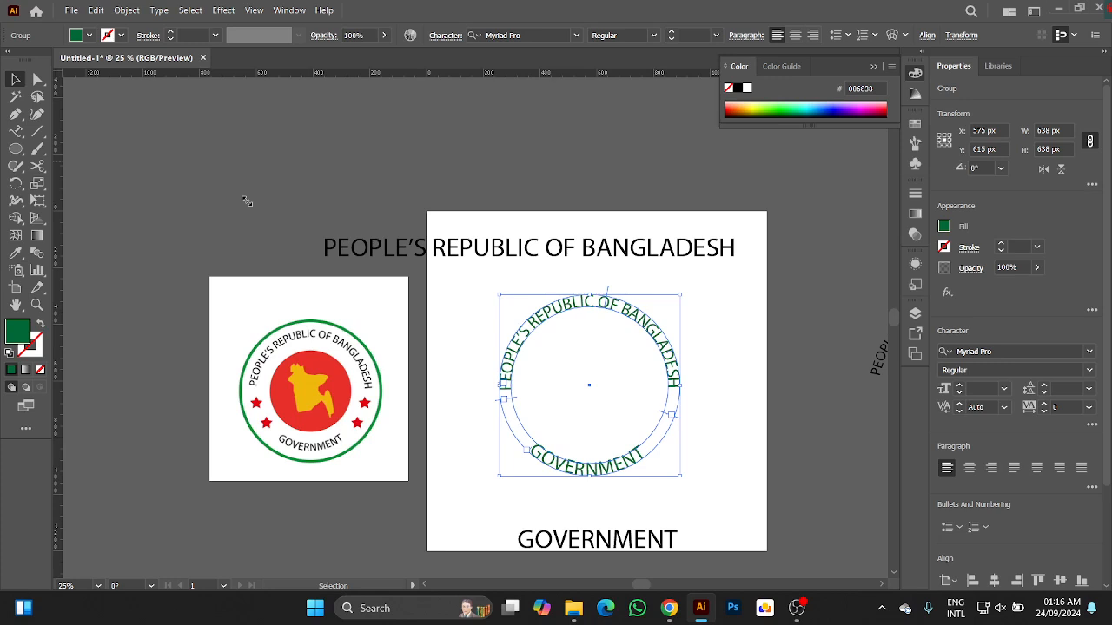
Draw a dark green circle about 506 px wide beside the artboard and move it inside the ring of curved text.
click(15, 149)
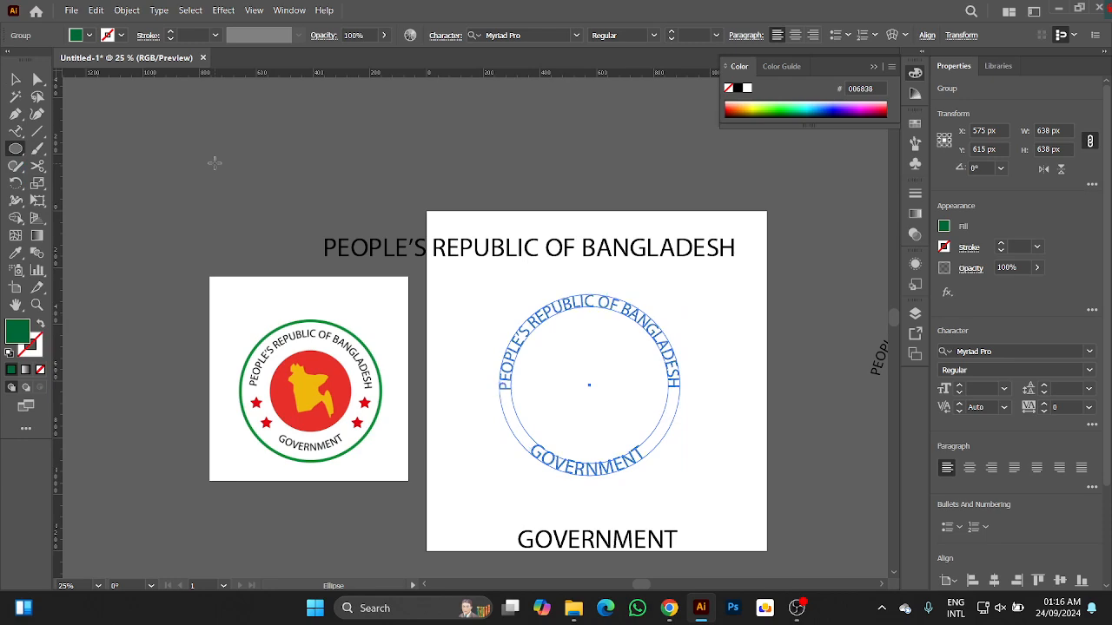
drag(215, 164, 333, 306)
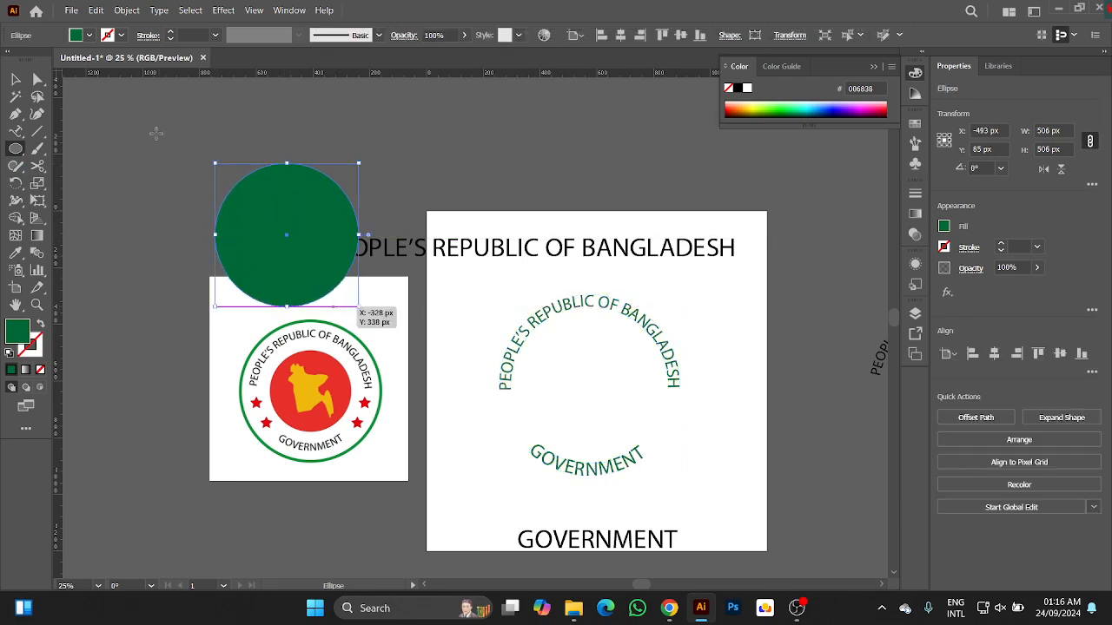
click(16, 79)
drag(298, 210, 604, 355)
Align the filled circle and the curved text group to each other's horizontal and vertical centers.
shift+click(525, 395)
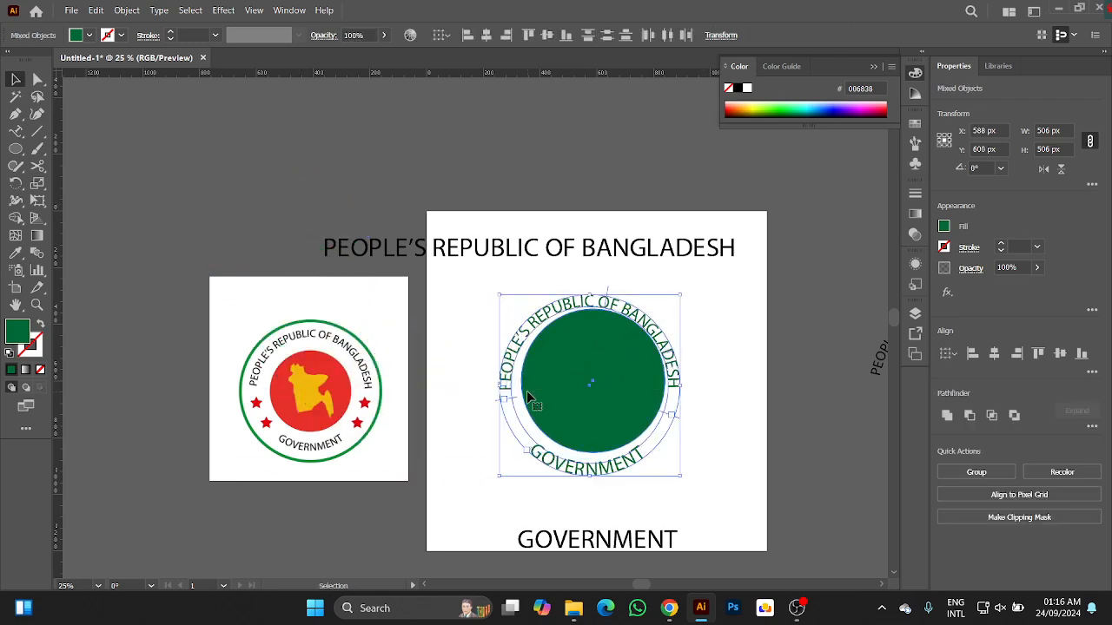
click(994, 355)
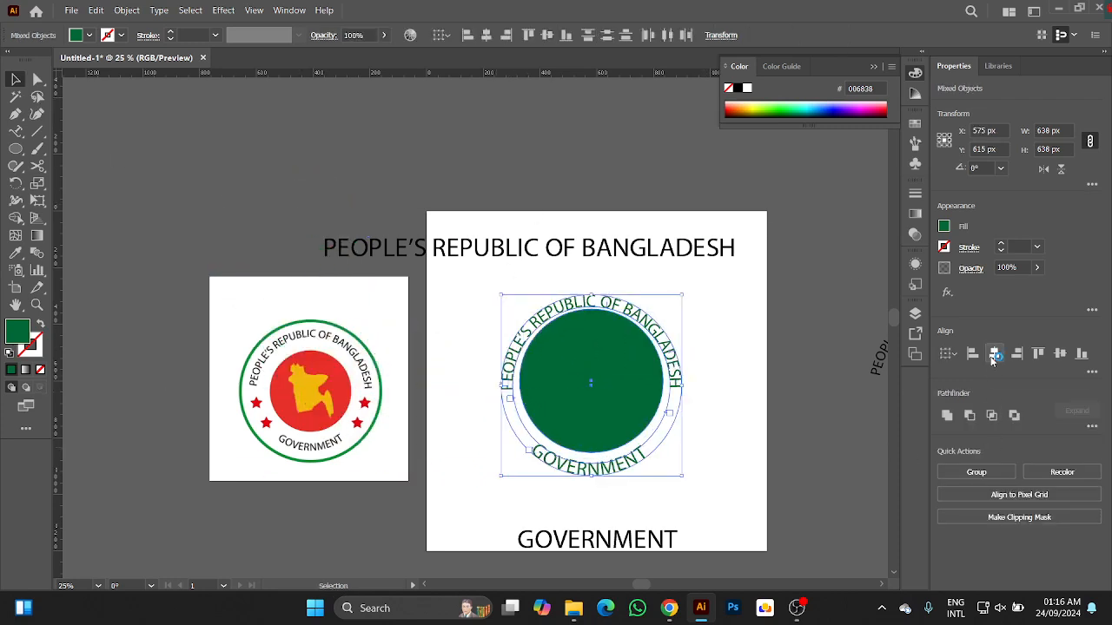
click(1058, 355)
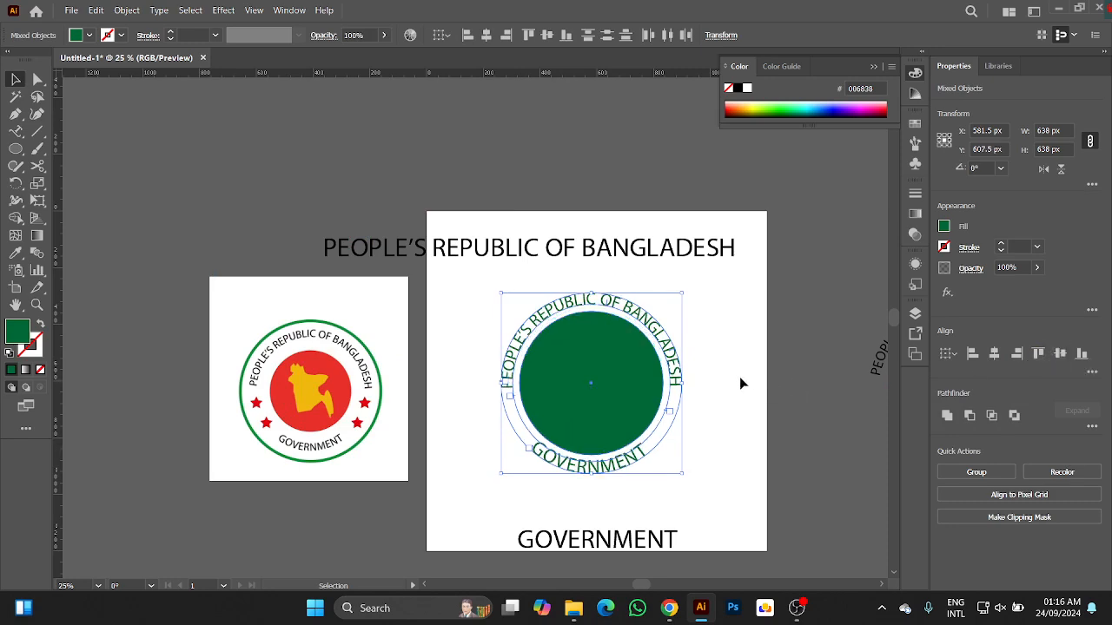
click(726, 337)
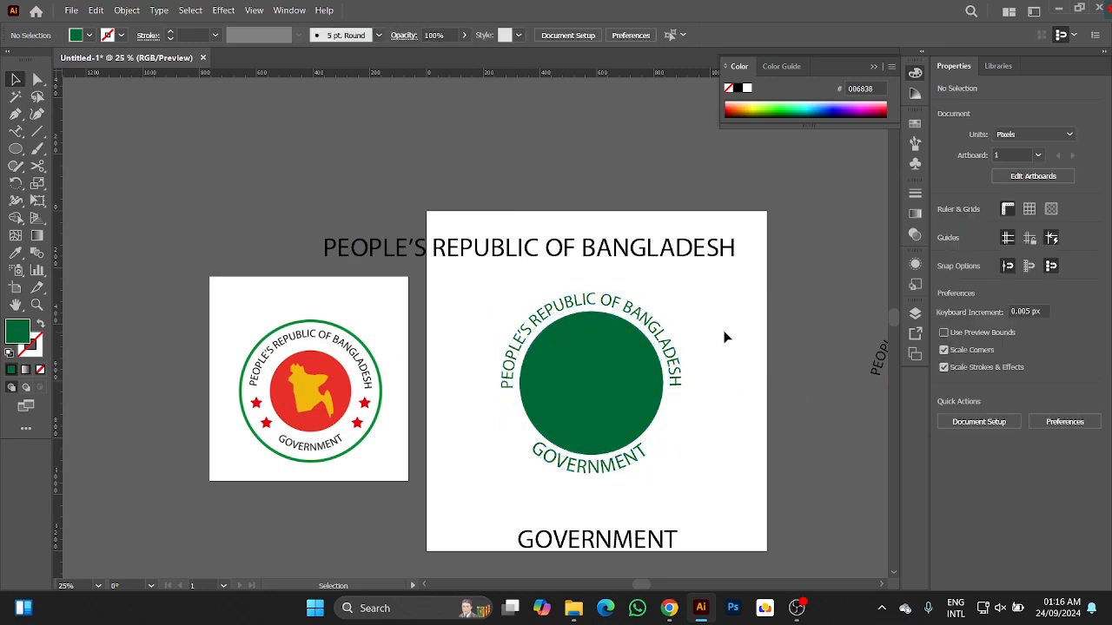
Recolor the inner circle with the red (E7302A) sampled from the center disc of the reference seal.
click(556, 385)
key(i)
click(324, 356)
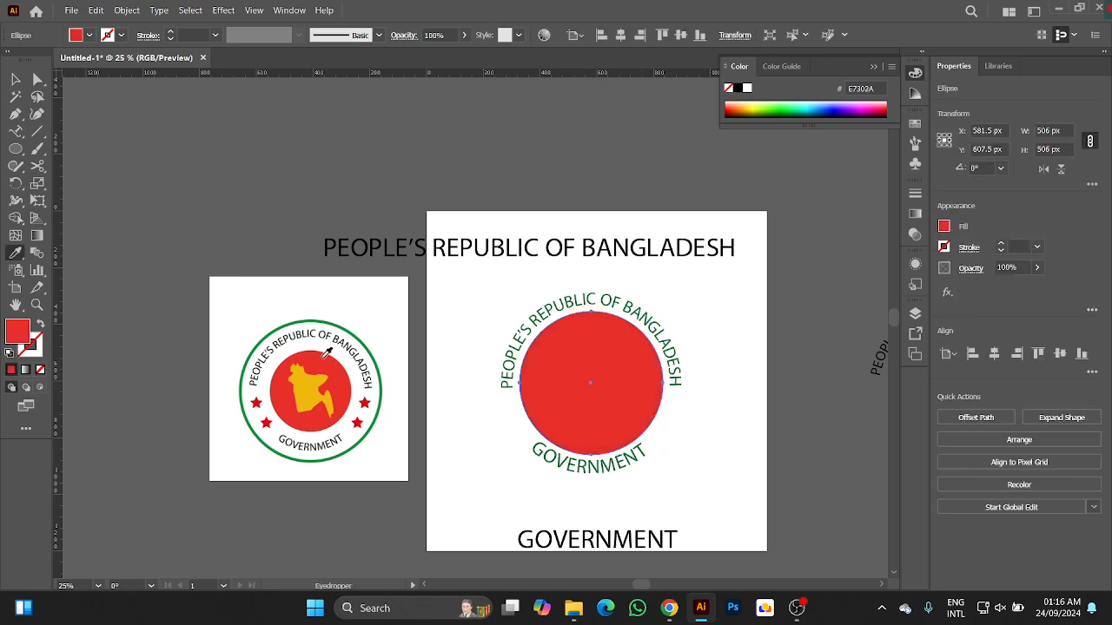
key(v)
click(483, 315)
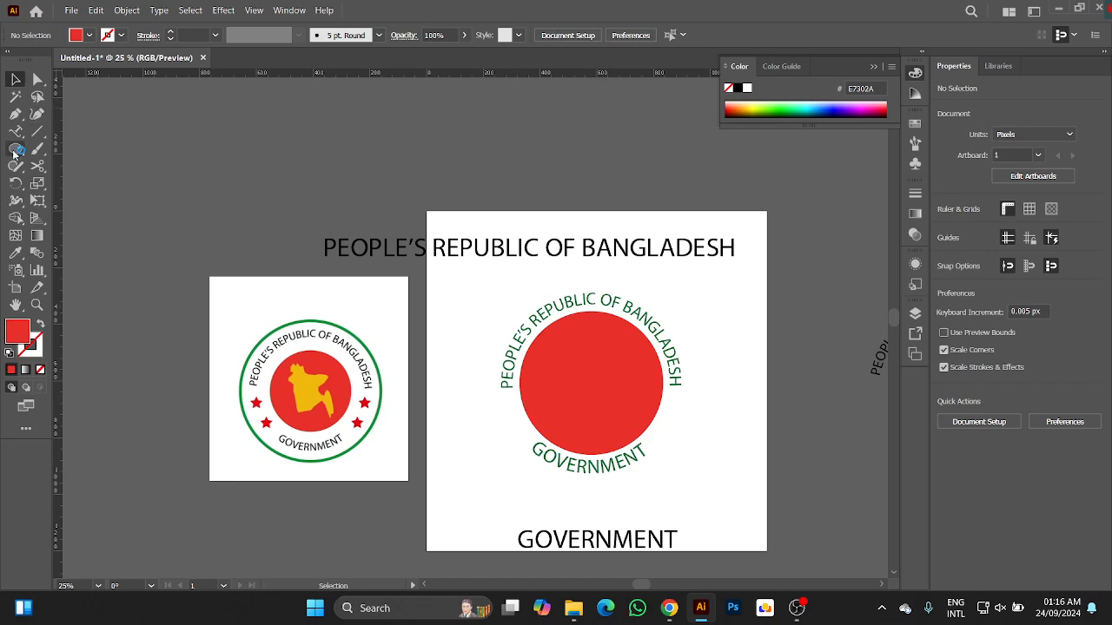
Duplicate the red circle in place and scale the copy from its center to about 727 px, beyond the curved text.
click(591, 356)
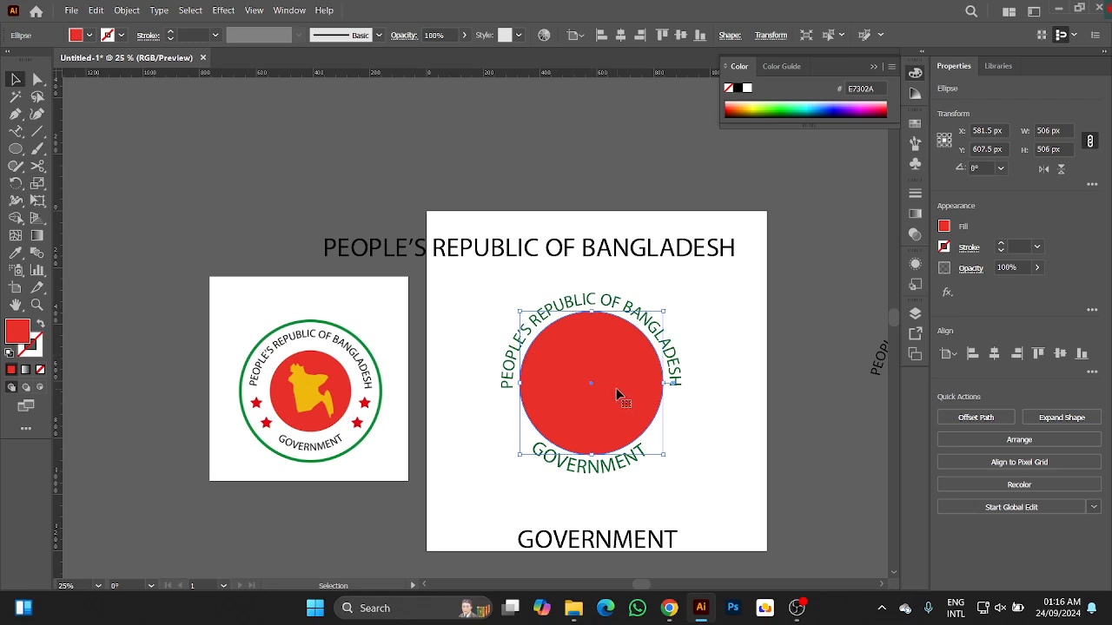
key(a)
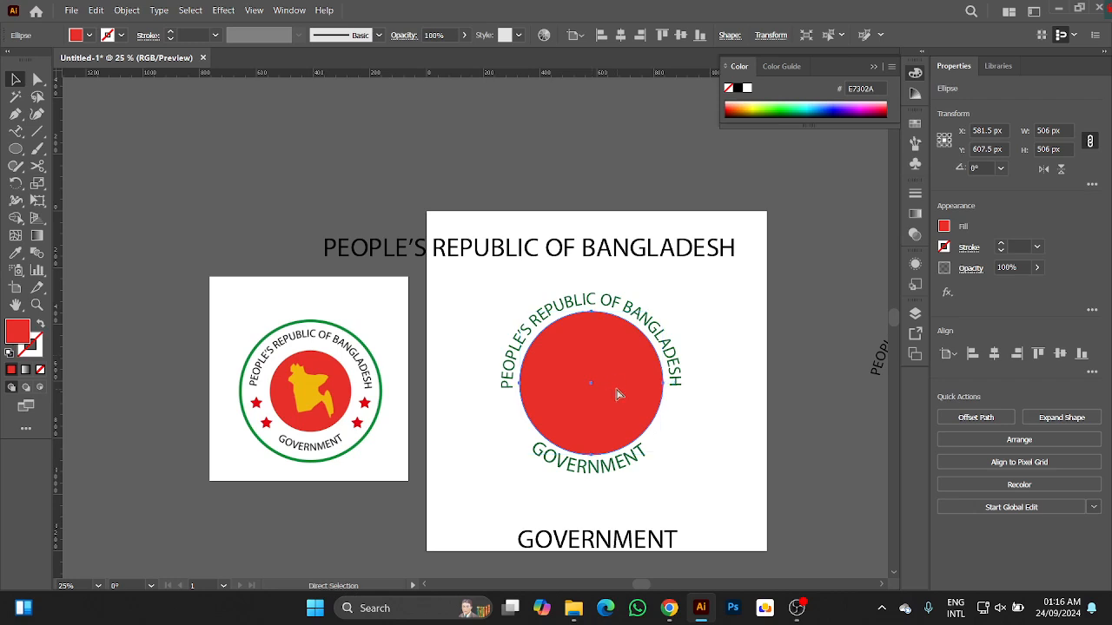
key(v)
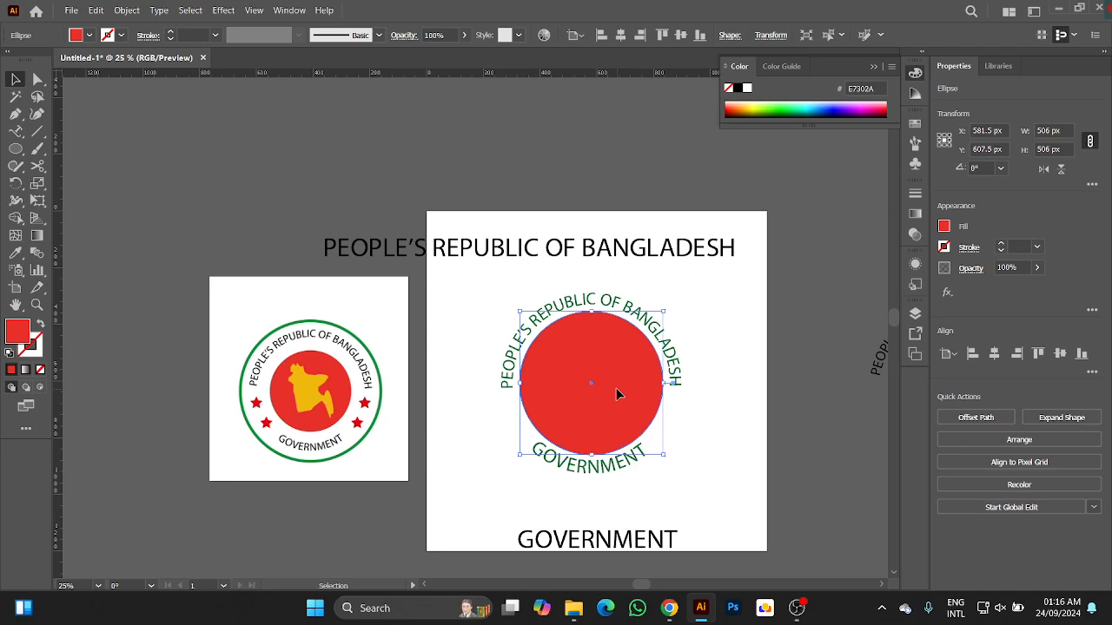
key(a)
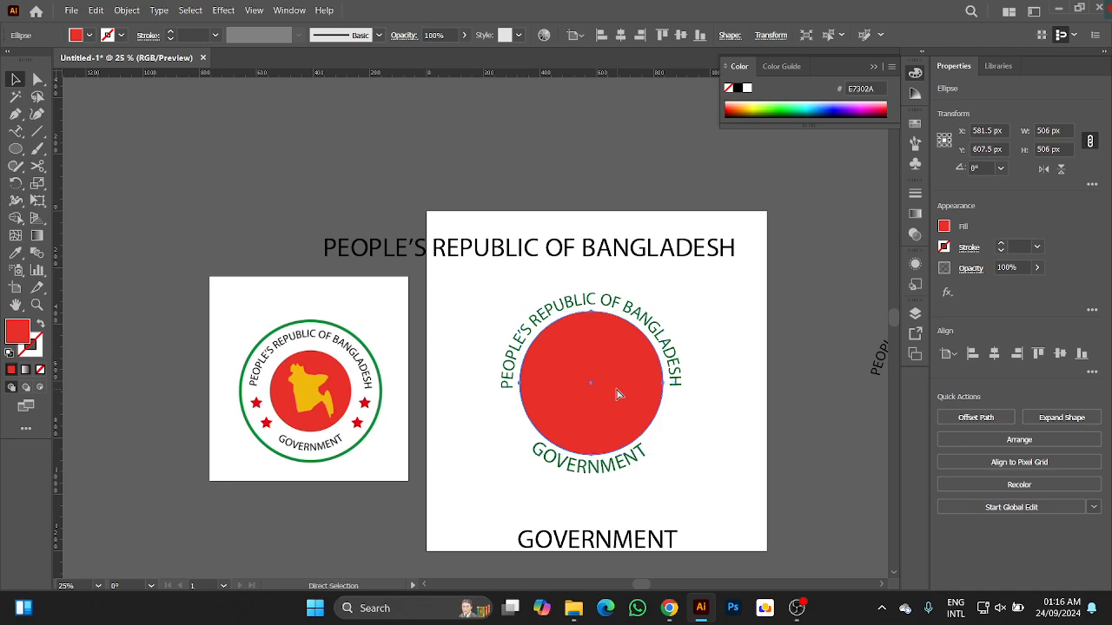
key(v)
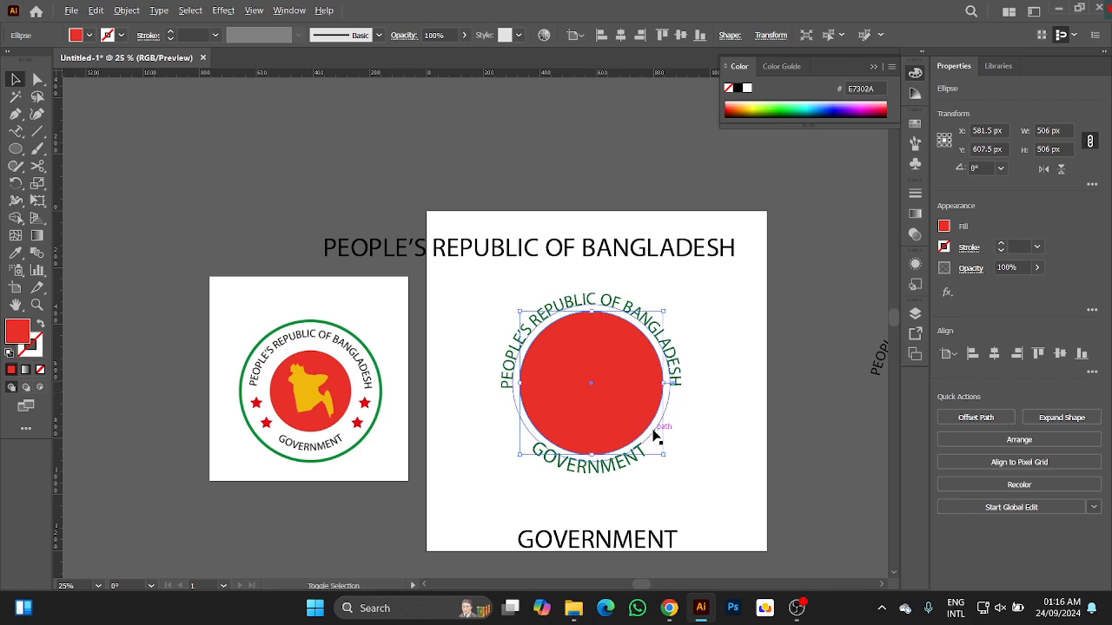
drag(663, 454, 705, 489)
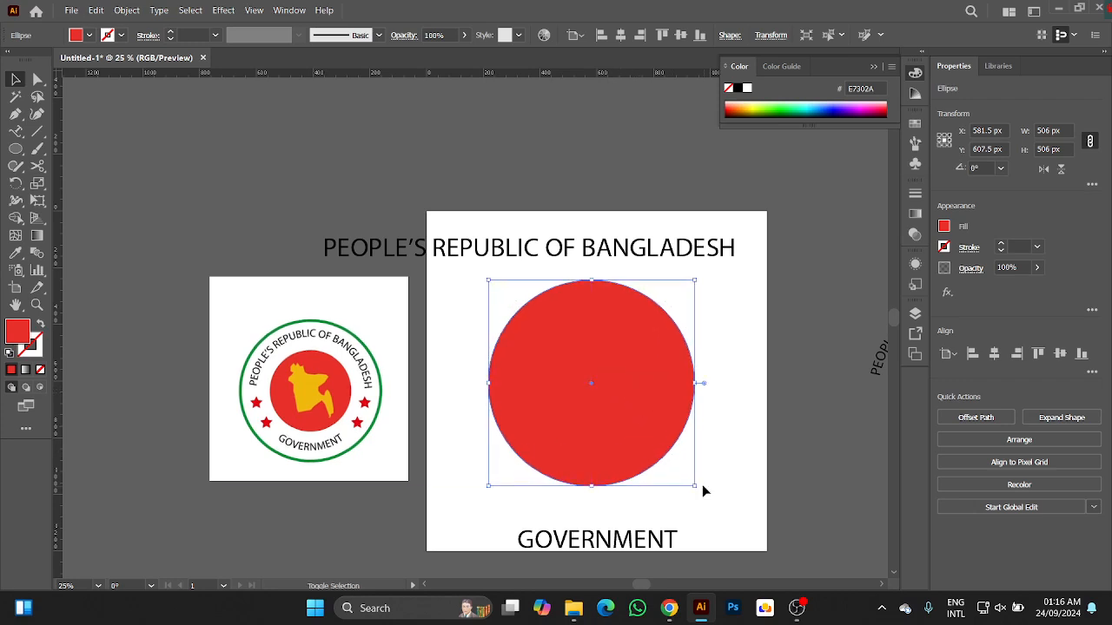
Turn the large circle into an unfilled ring with a dark green stroke (C=90 M=30 Y=95 K=30) of 5 pt.
click(40, 323)
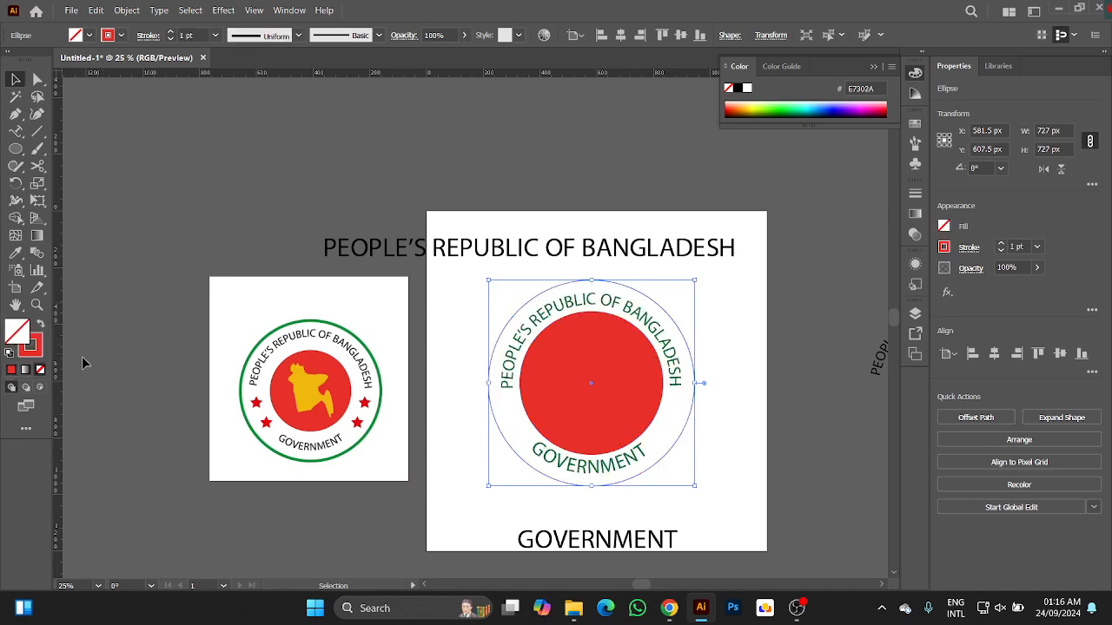
click(121, 35)
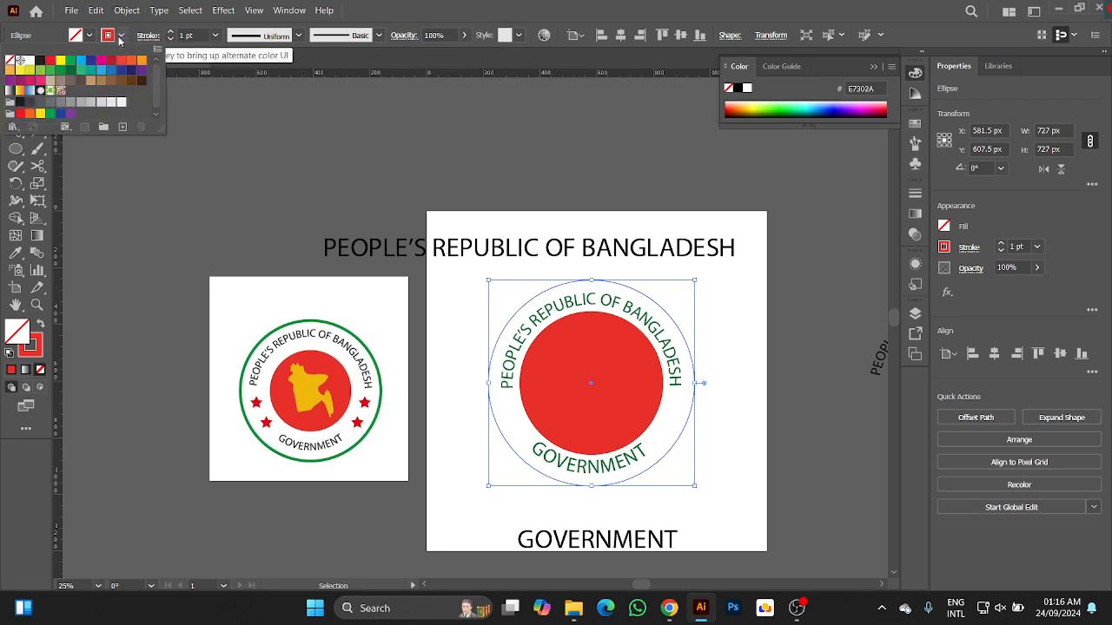
click(70, 70)
click(172, 32)
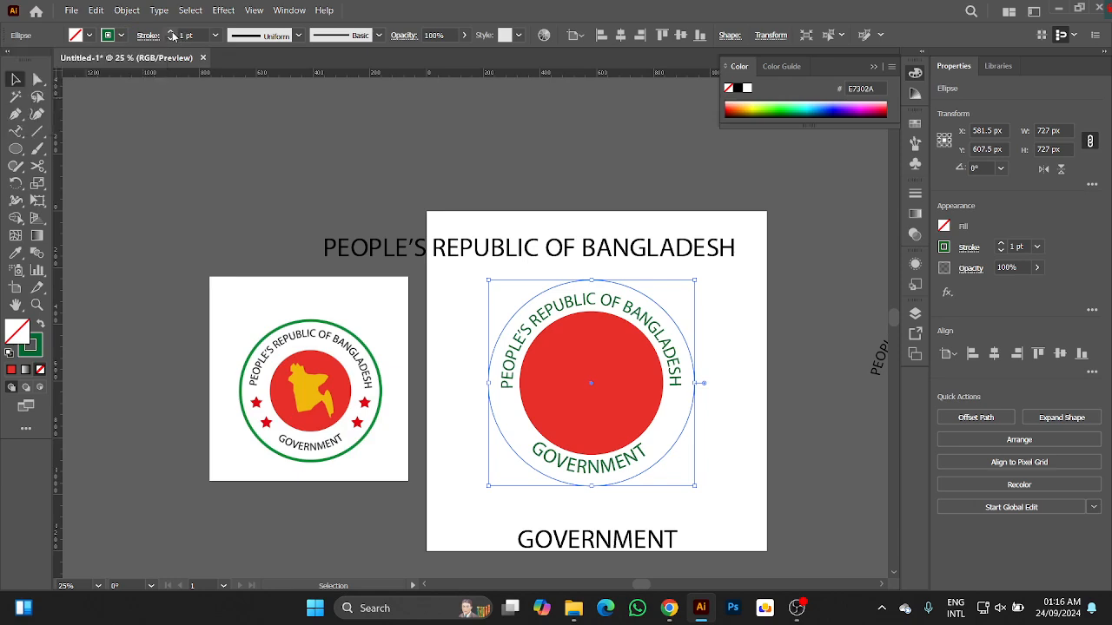
click(173, 32)
click(173, 32)
click(173, 32)
click(173, 32)
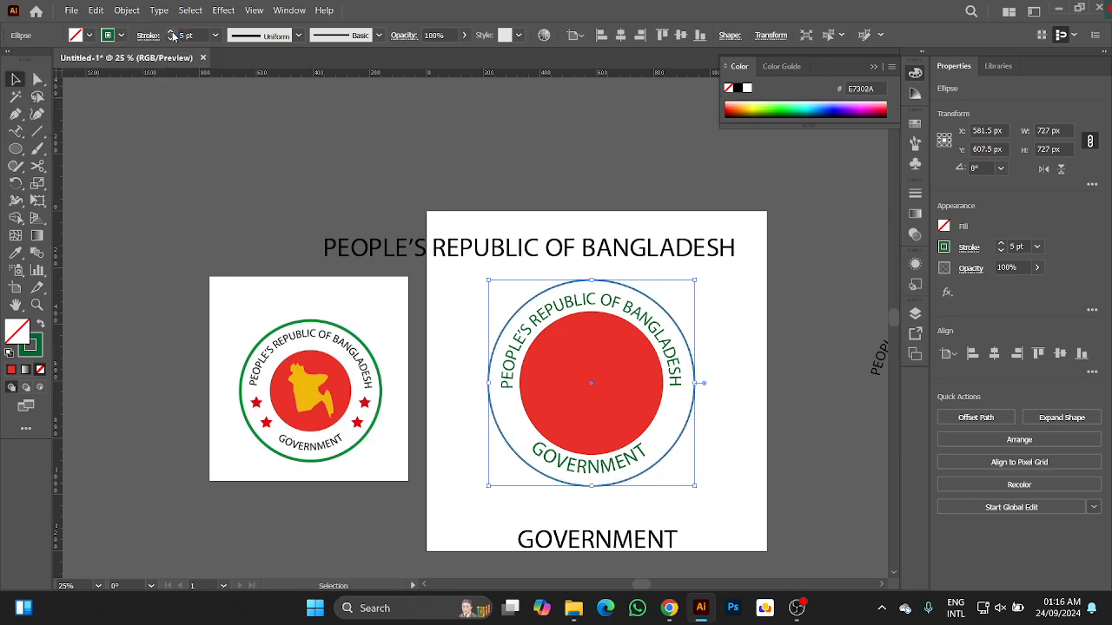
click(287, 206)
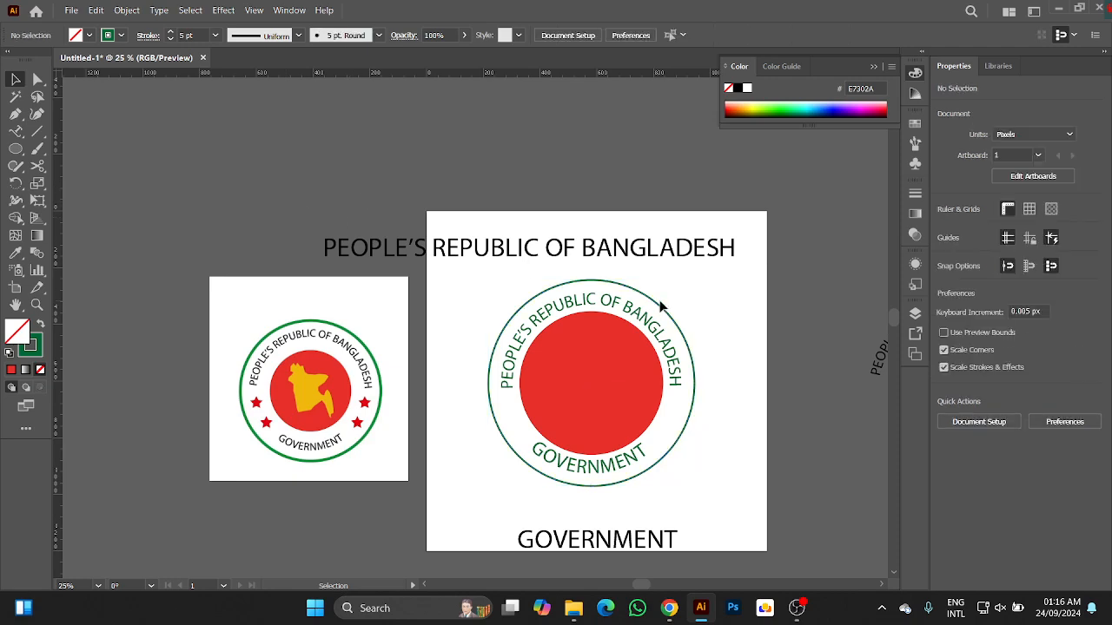
Increase the outer ring's stroke weight to 10 pt.
scroll(654, 323, up, 1)
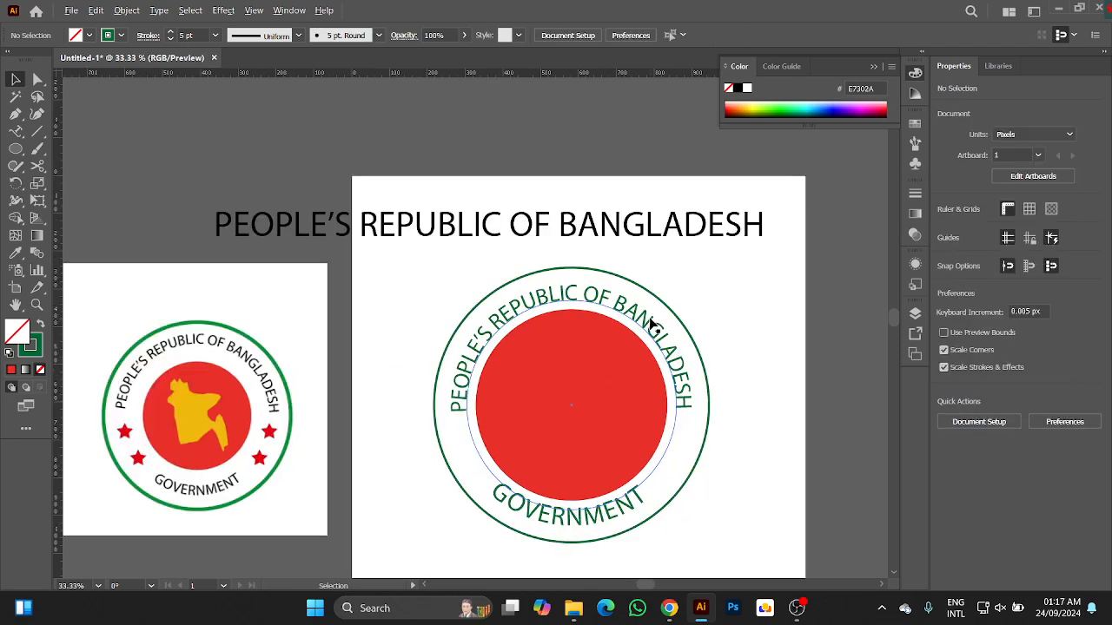
drag(607, 263, 606, 266)
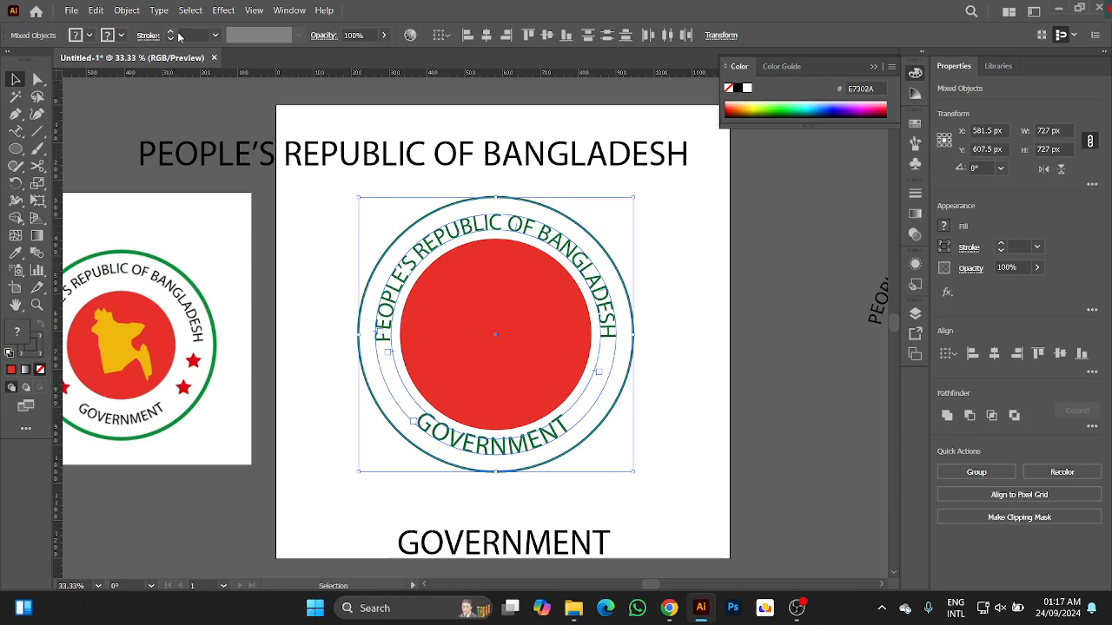
click(653, 226)
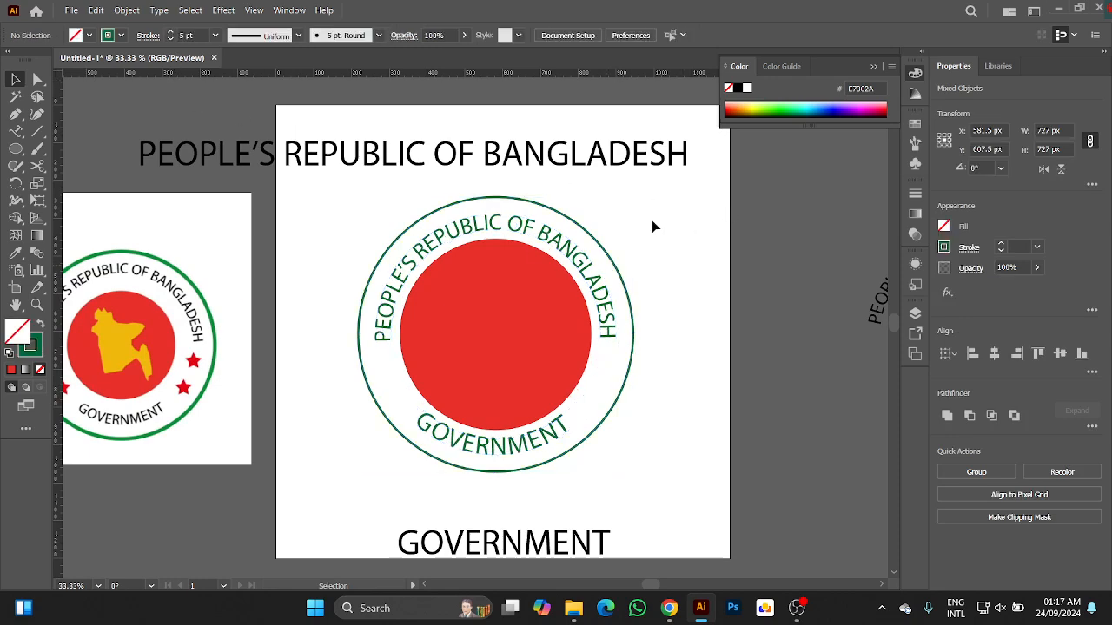
click(588, 230)
click(170, 33)
click(170, 33)
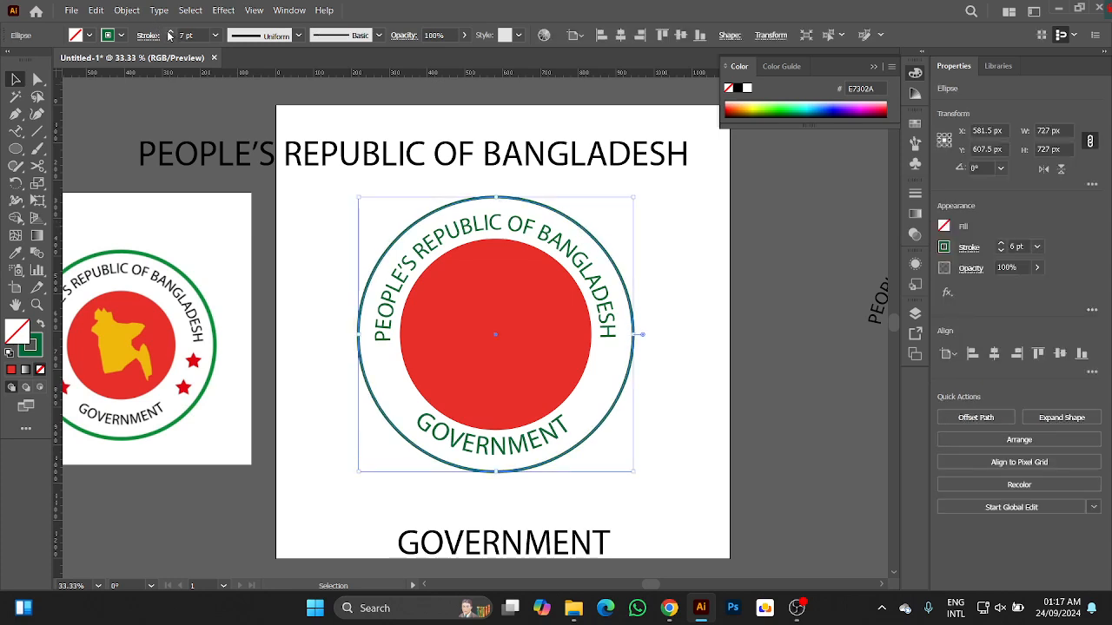
click(170, 33)
click(170, 33)
click(170, 33)
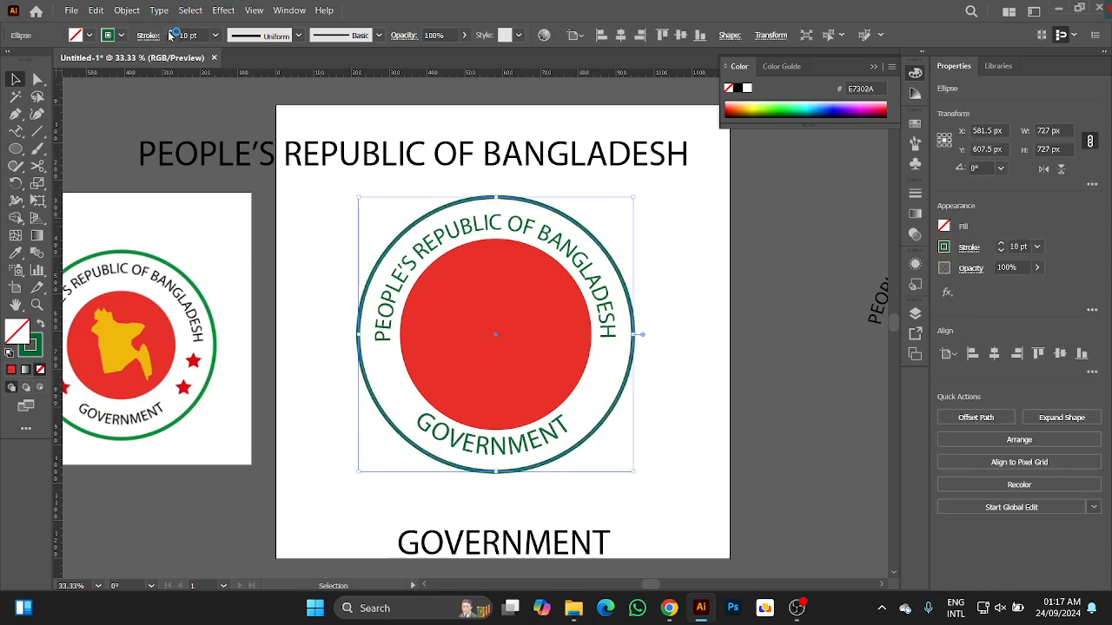
click(671, 250)
Scale the outer green ring down slightly from its center so that it sits closer to the curved text.
drag(650, 256, 621, 289)
drag(634, 472, 626, 466)
click(718, 340)
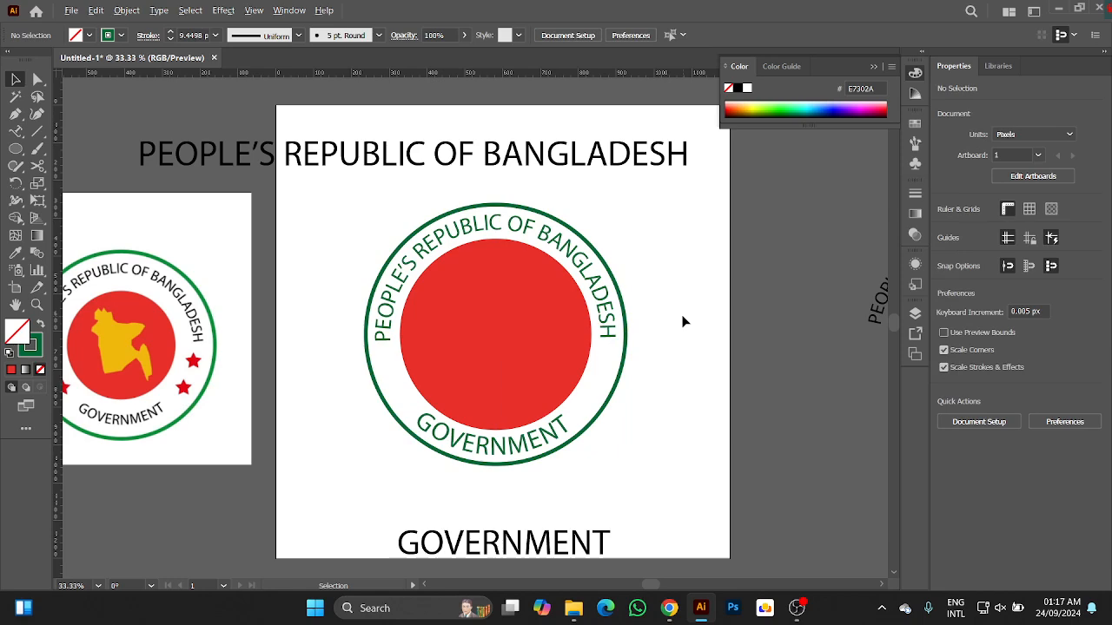
scroll(682, 322, down, 1)
drag(688, 342, 700, 373)
scroll(598, 330, up, 2)
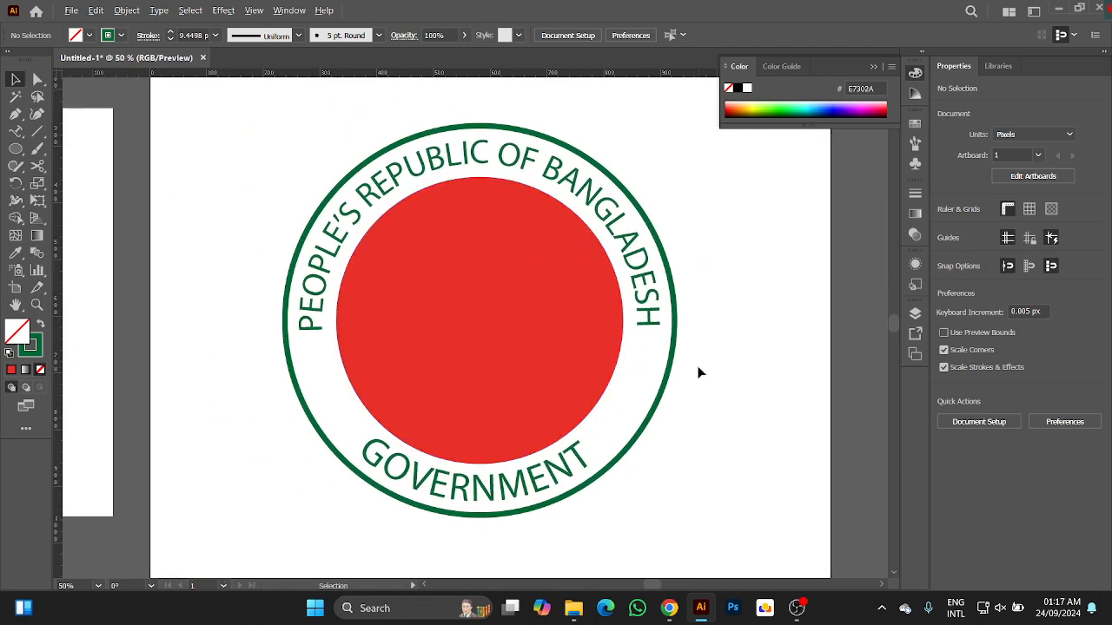
scroll(700, 373, down, 1)
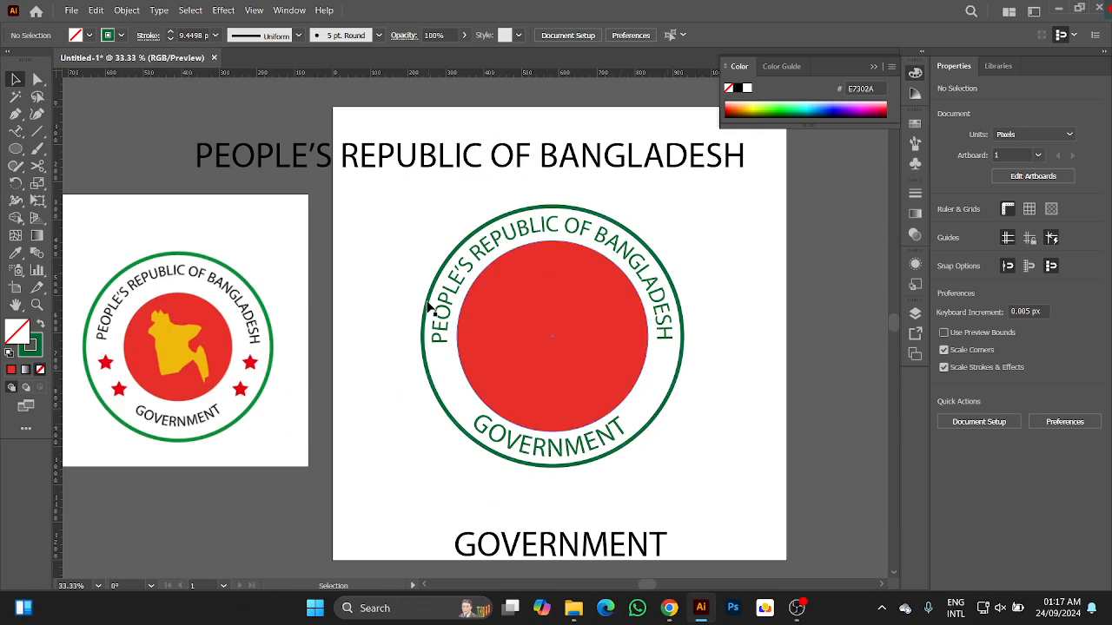
key(space)
drag(734, 436, 496, 412)
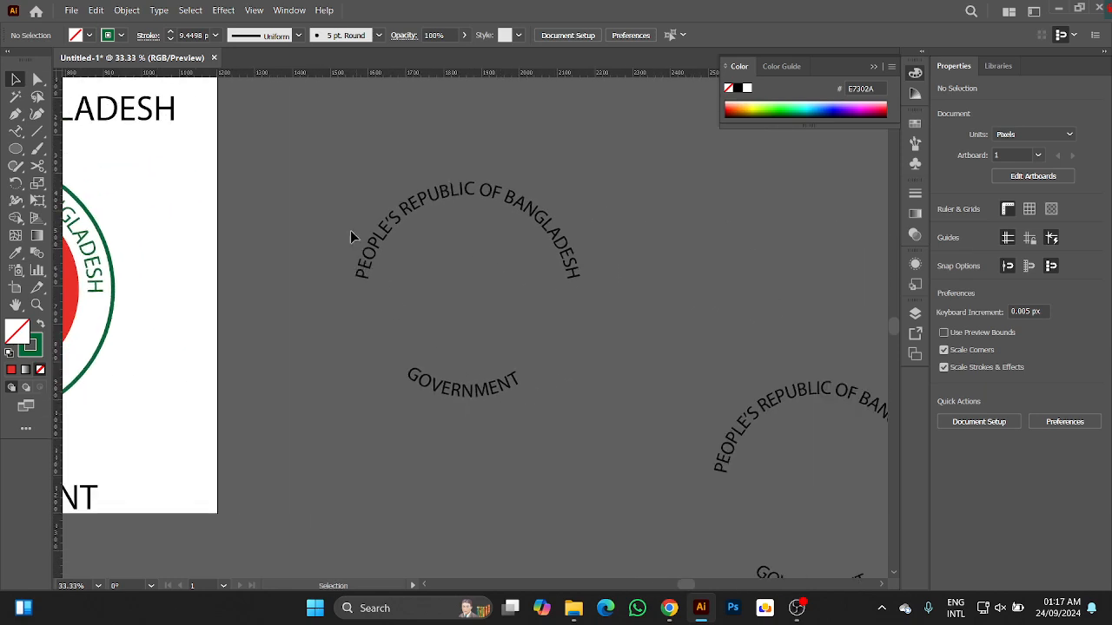
Select each of the two spare black curved-text copies beside the artboard in turn to examine their text paths.
click(461, 379)
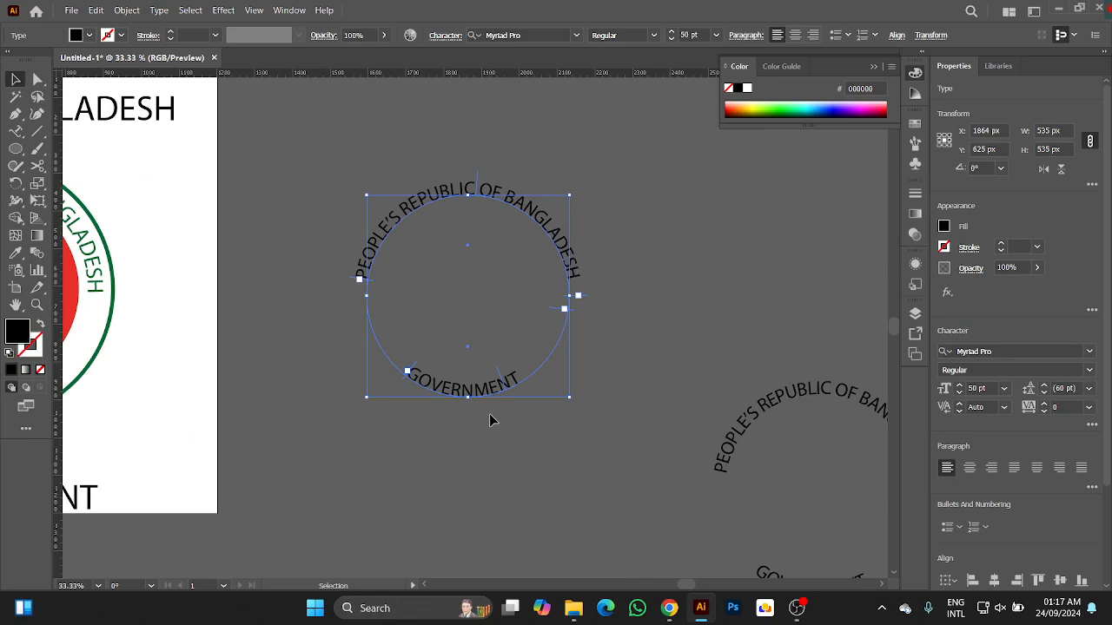
key(space)
drag(628, 409, 385, 338)
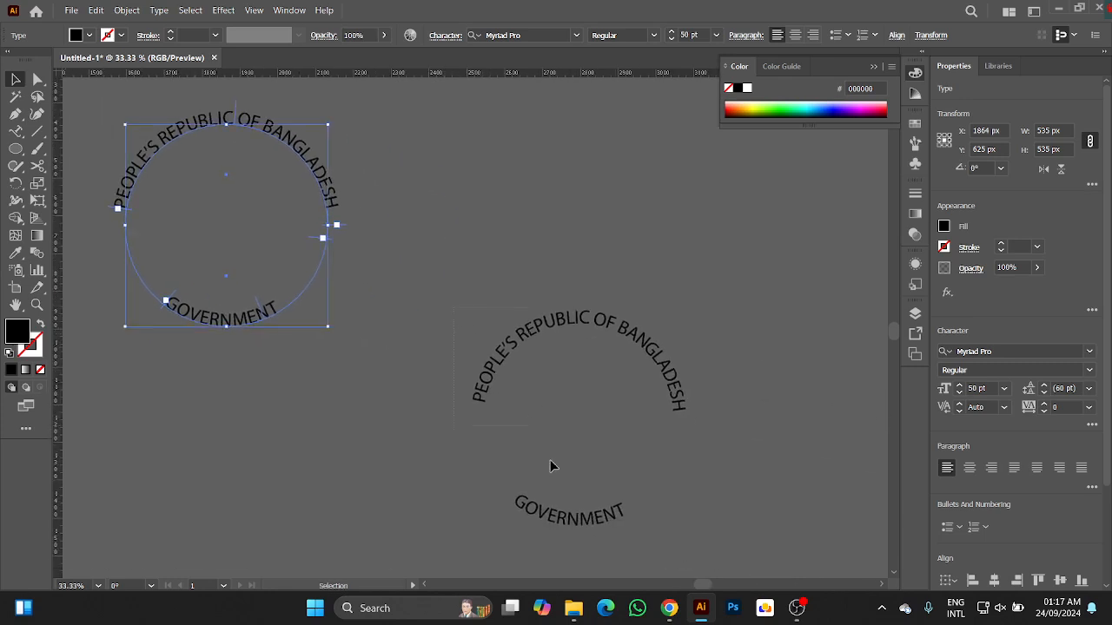
click(581, 531)
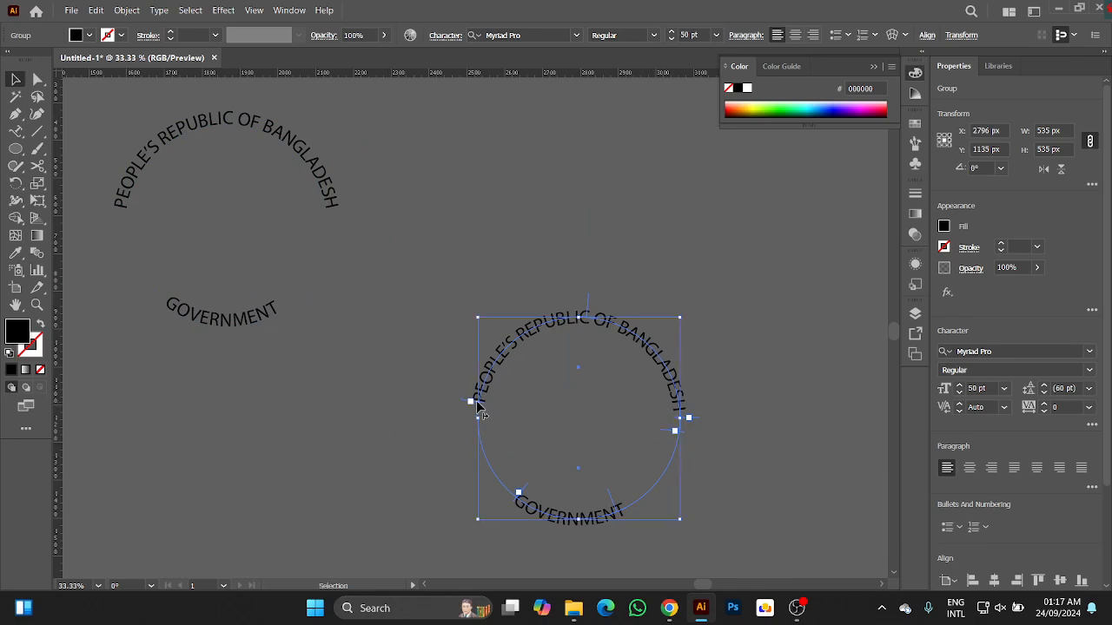
Examine the seal on the artboard up close, including its curved text, red disc and green outer ring.
key(space)
drag(319, 429, 527, 373)
mouse_move(227, 327)
mouse_down()
mouse_move(478, 397)
mouse_move(721, 420)
mouse_up()
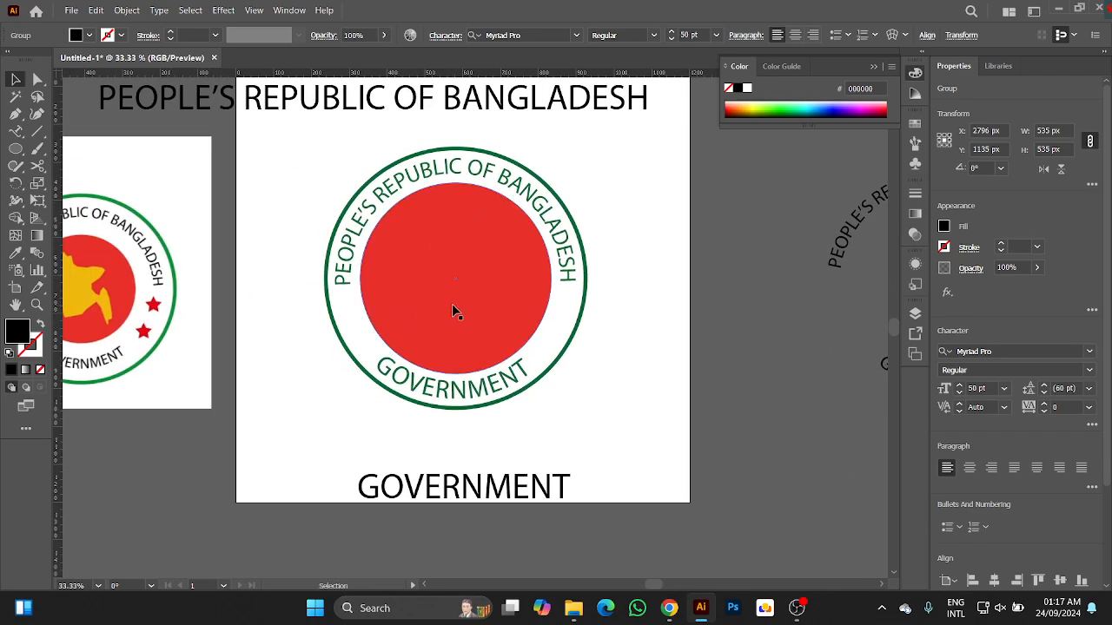
key(space)
drag(293, 325, 318, 388)
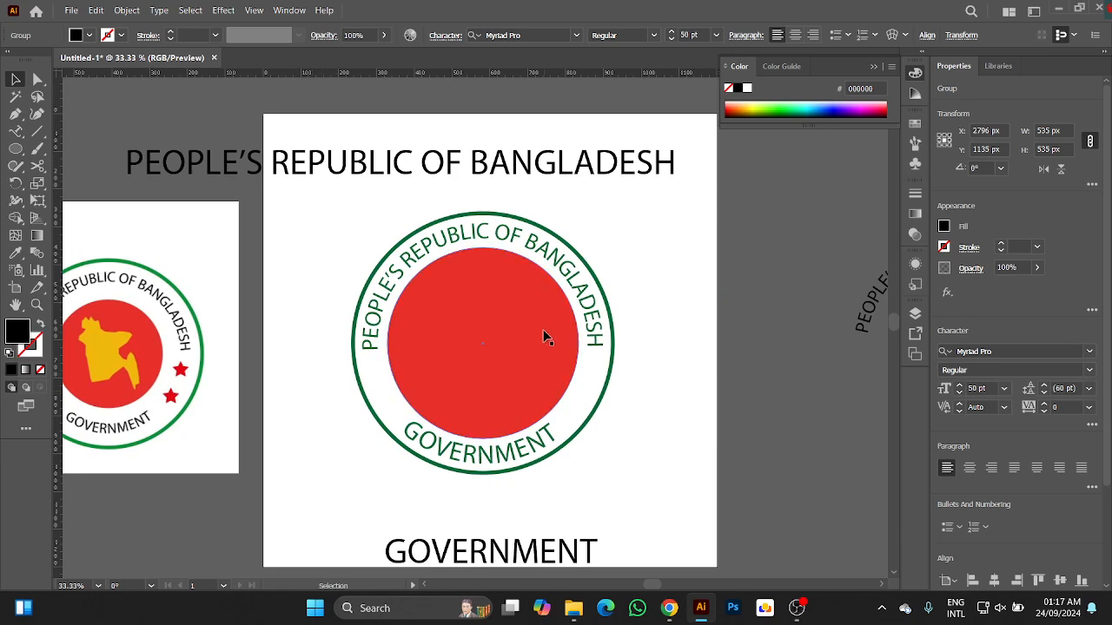
scroll(543, 329, up, 1)
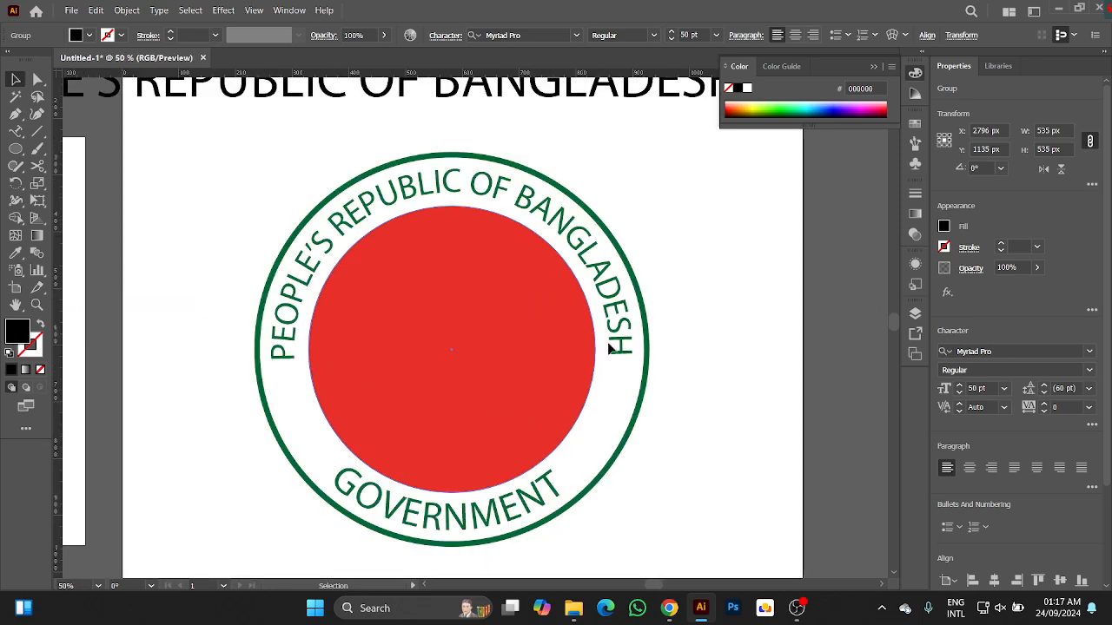
key(space)
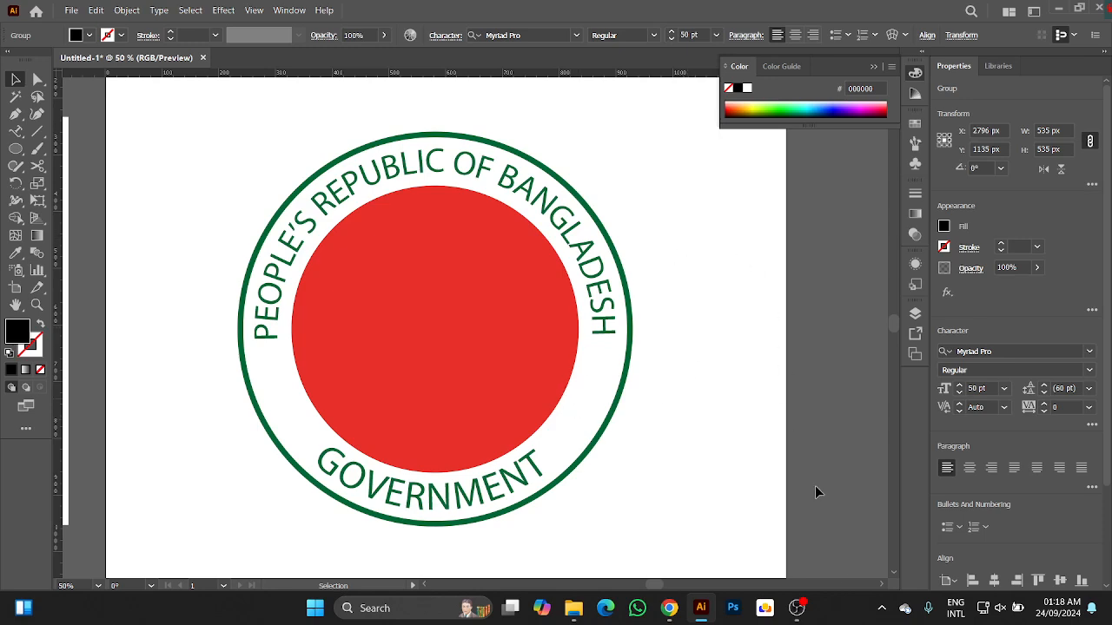
click(797, 609)
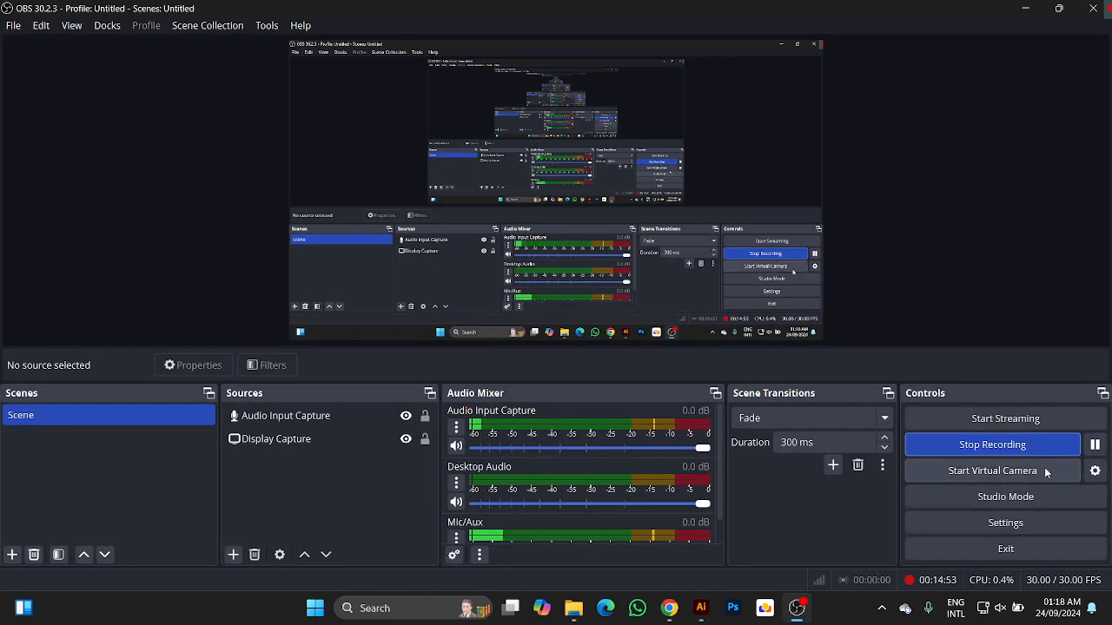